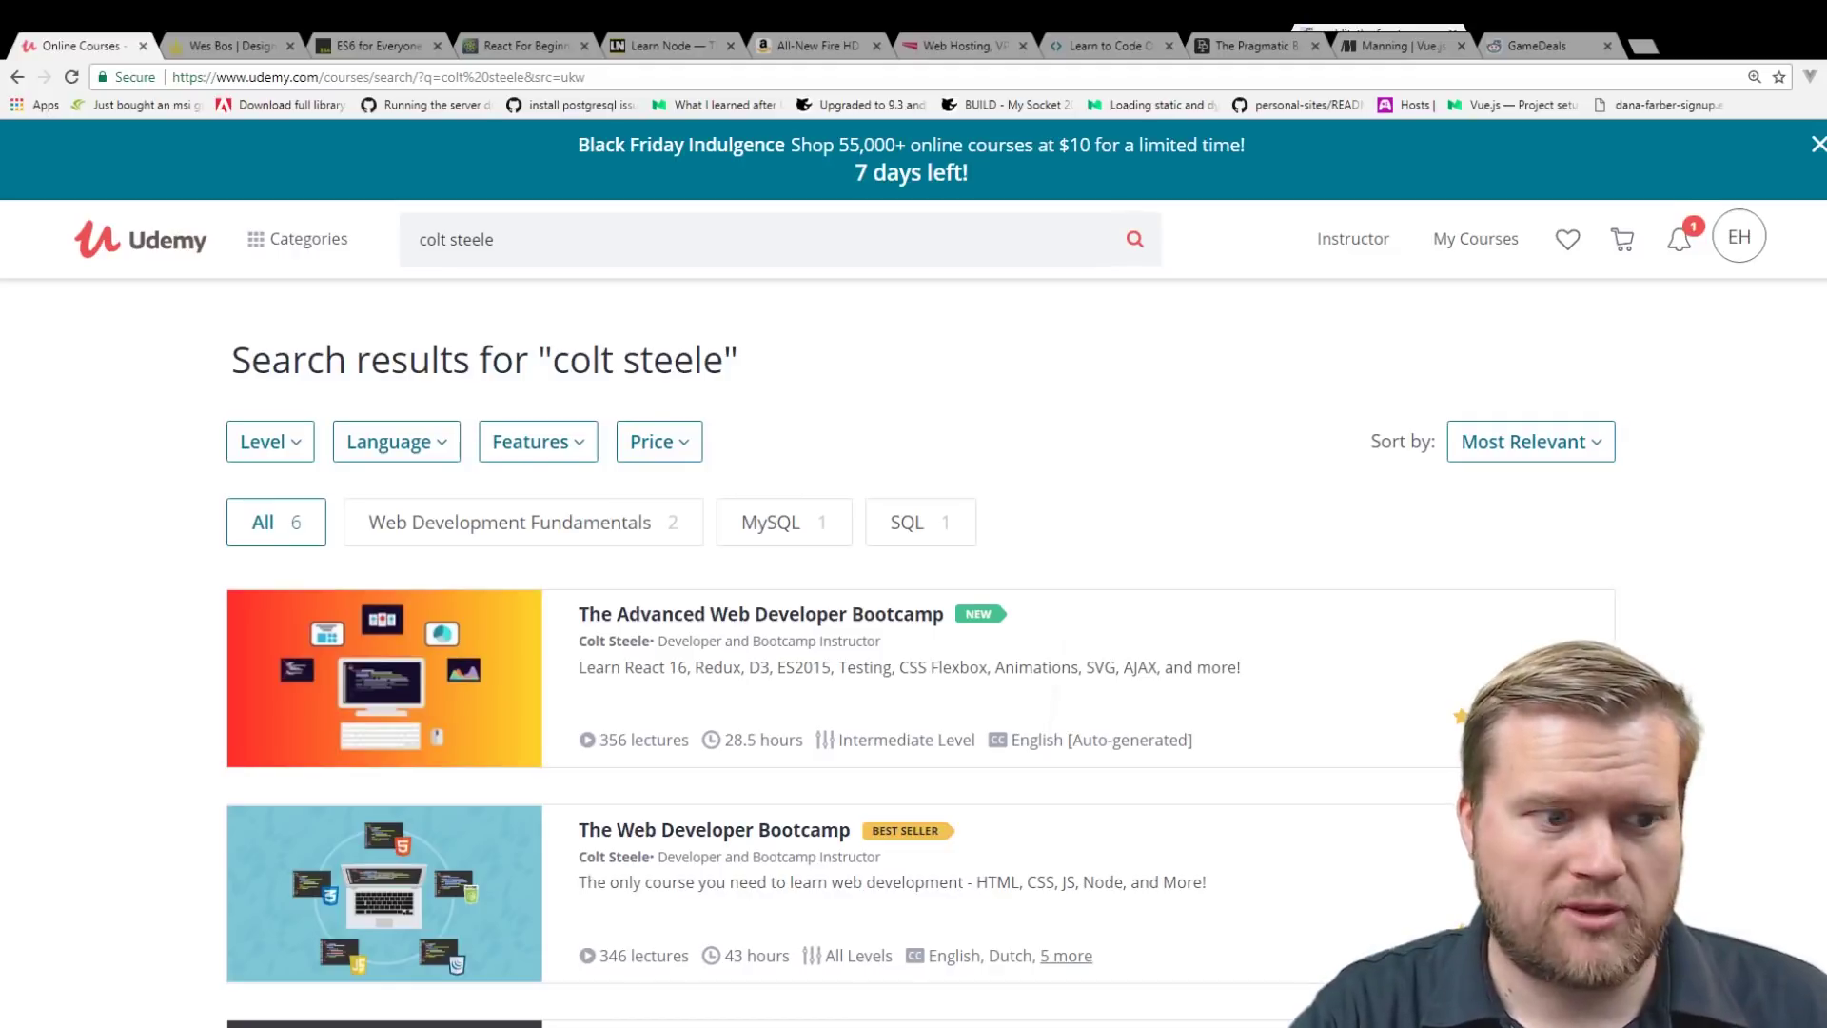
scroll(914, 642, "down", 2)
scroll(914, 572, "down", 1)
scroll(914, 571, "down", 1)
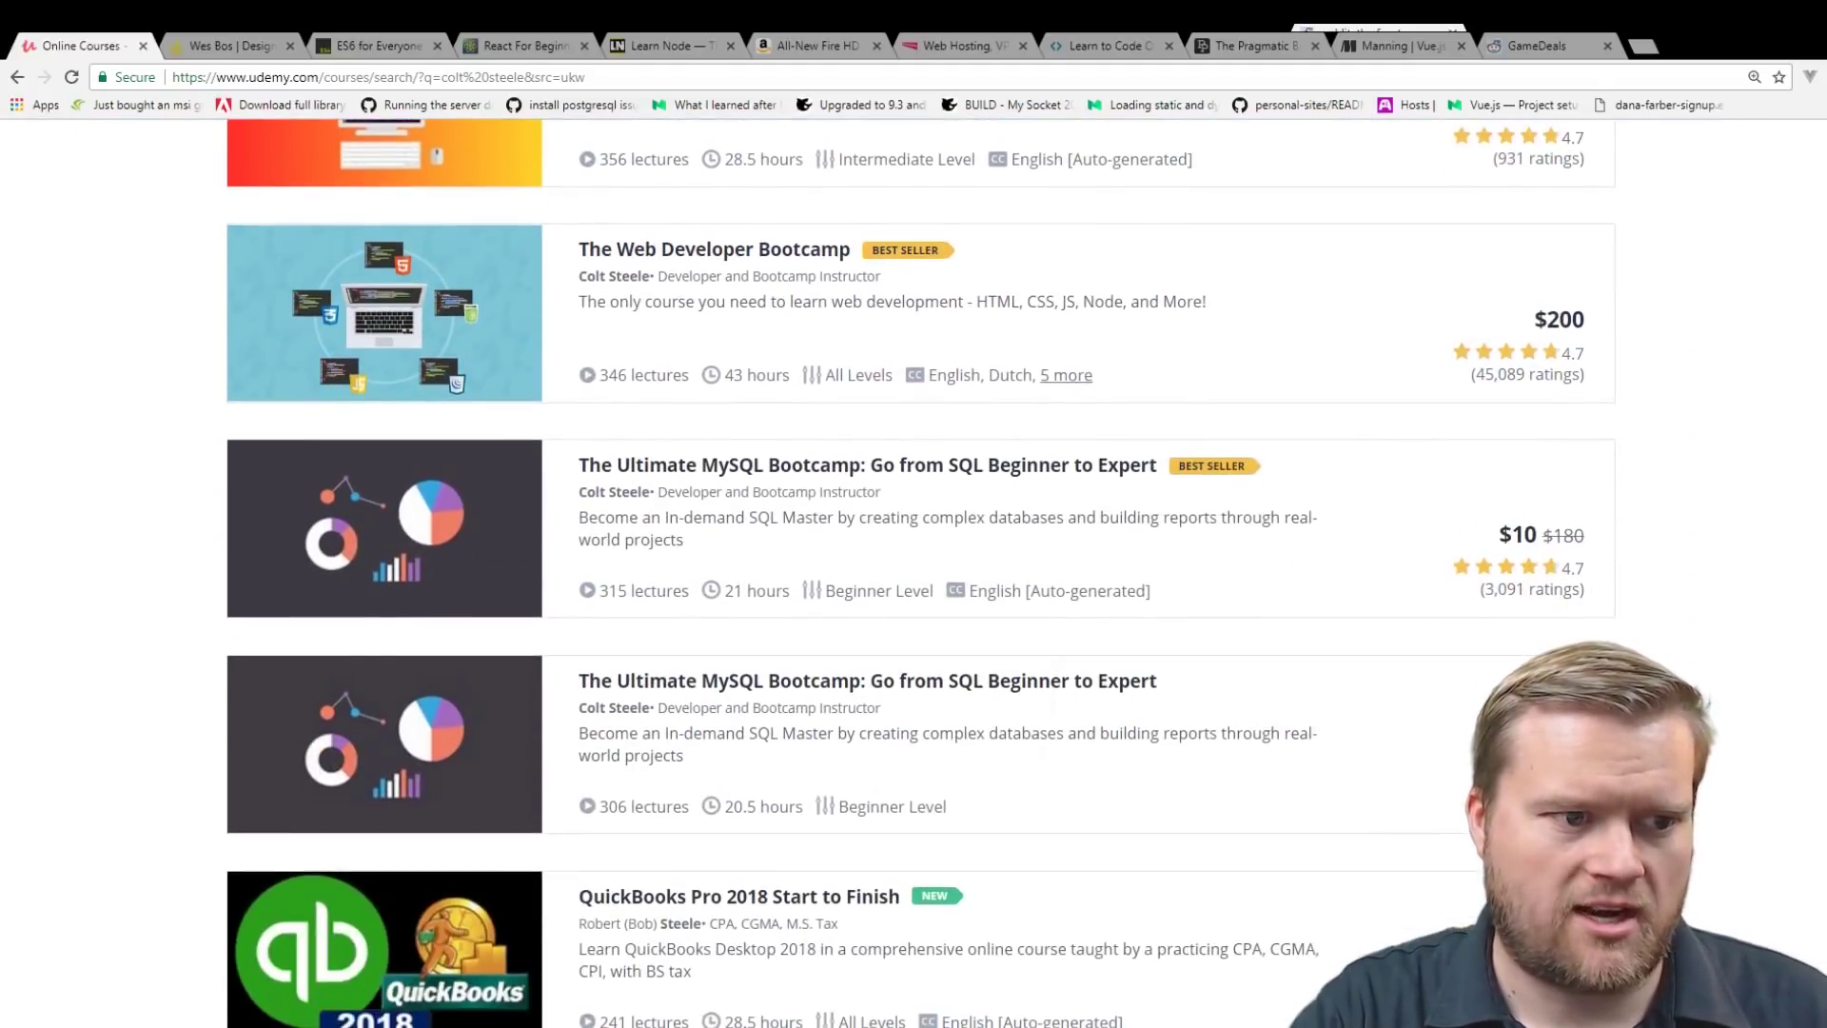
scroll(914, 572, "down", 1)
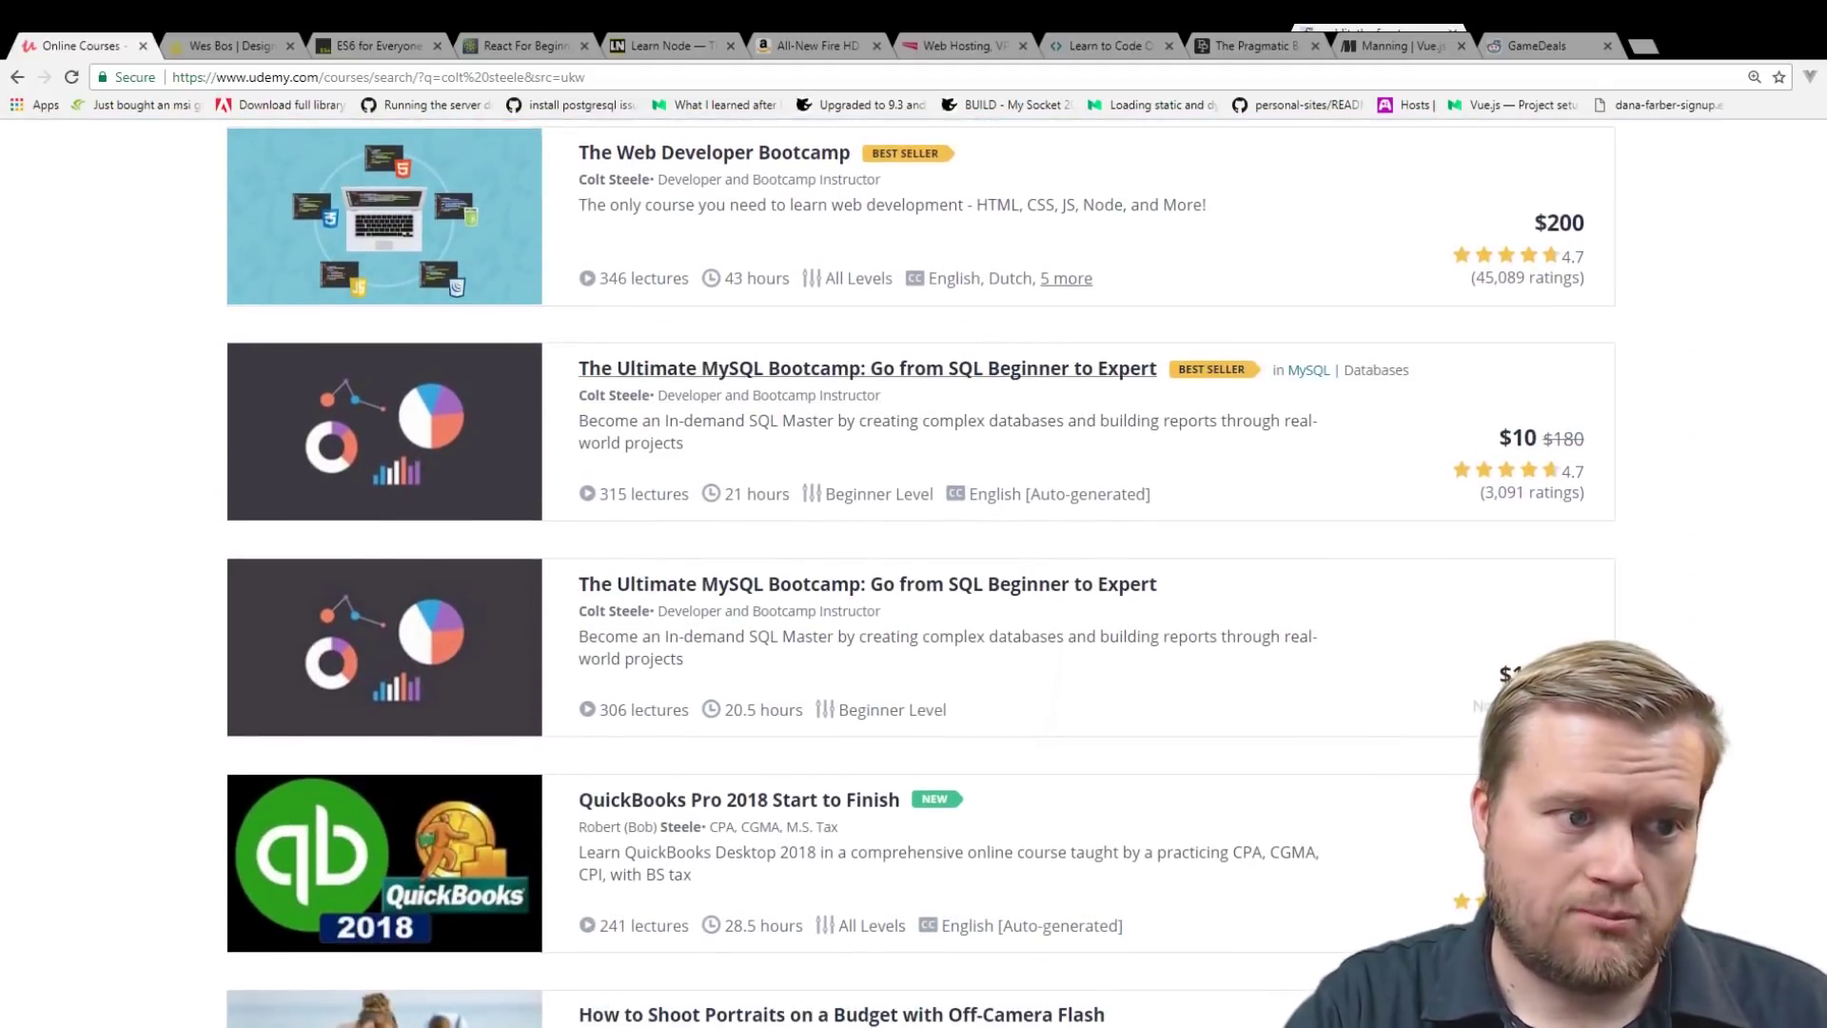
scroll(914, 571, "down", 1)
scroll(915, 572, "up", 1)
scroll(914, 571, "up", 2)
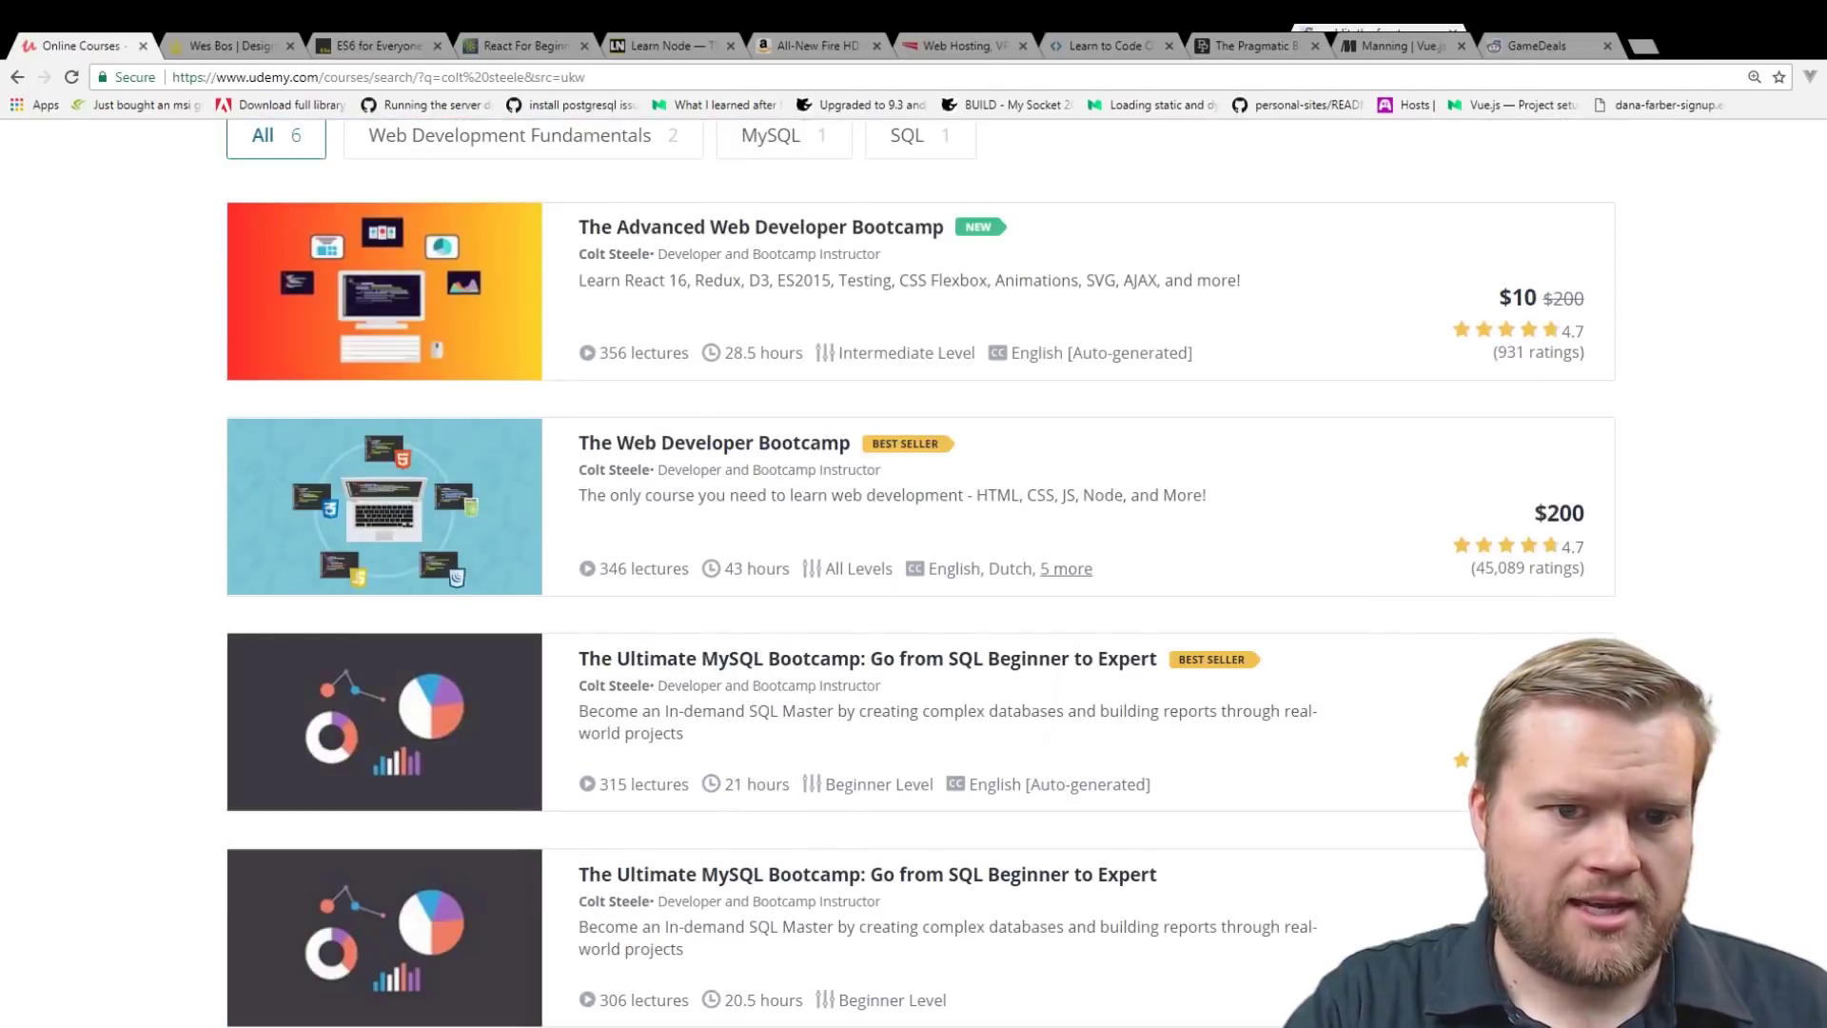
scroll(913, 571, "up", 2)
scroll(913, 571, "up", 1)
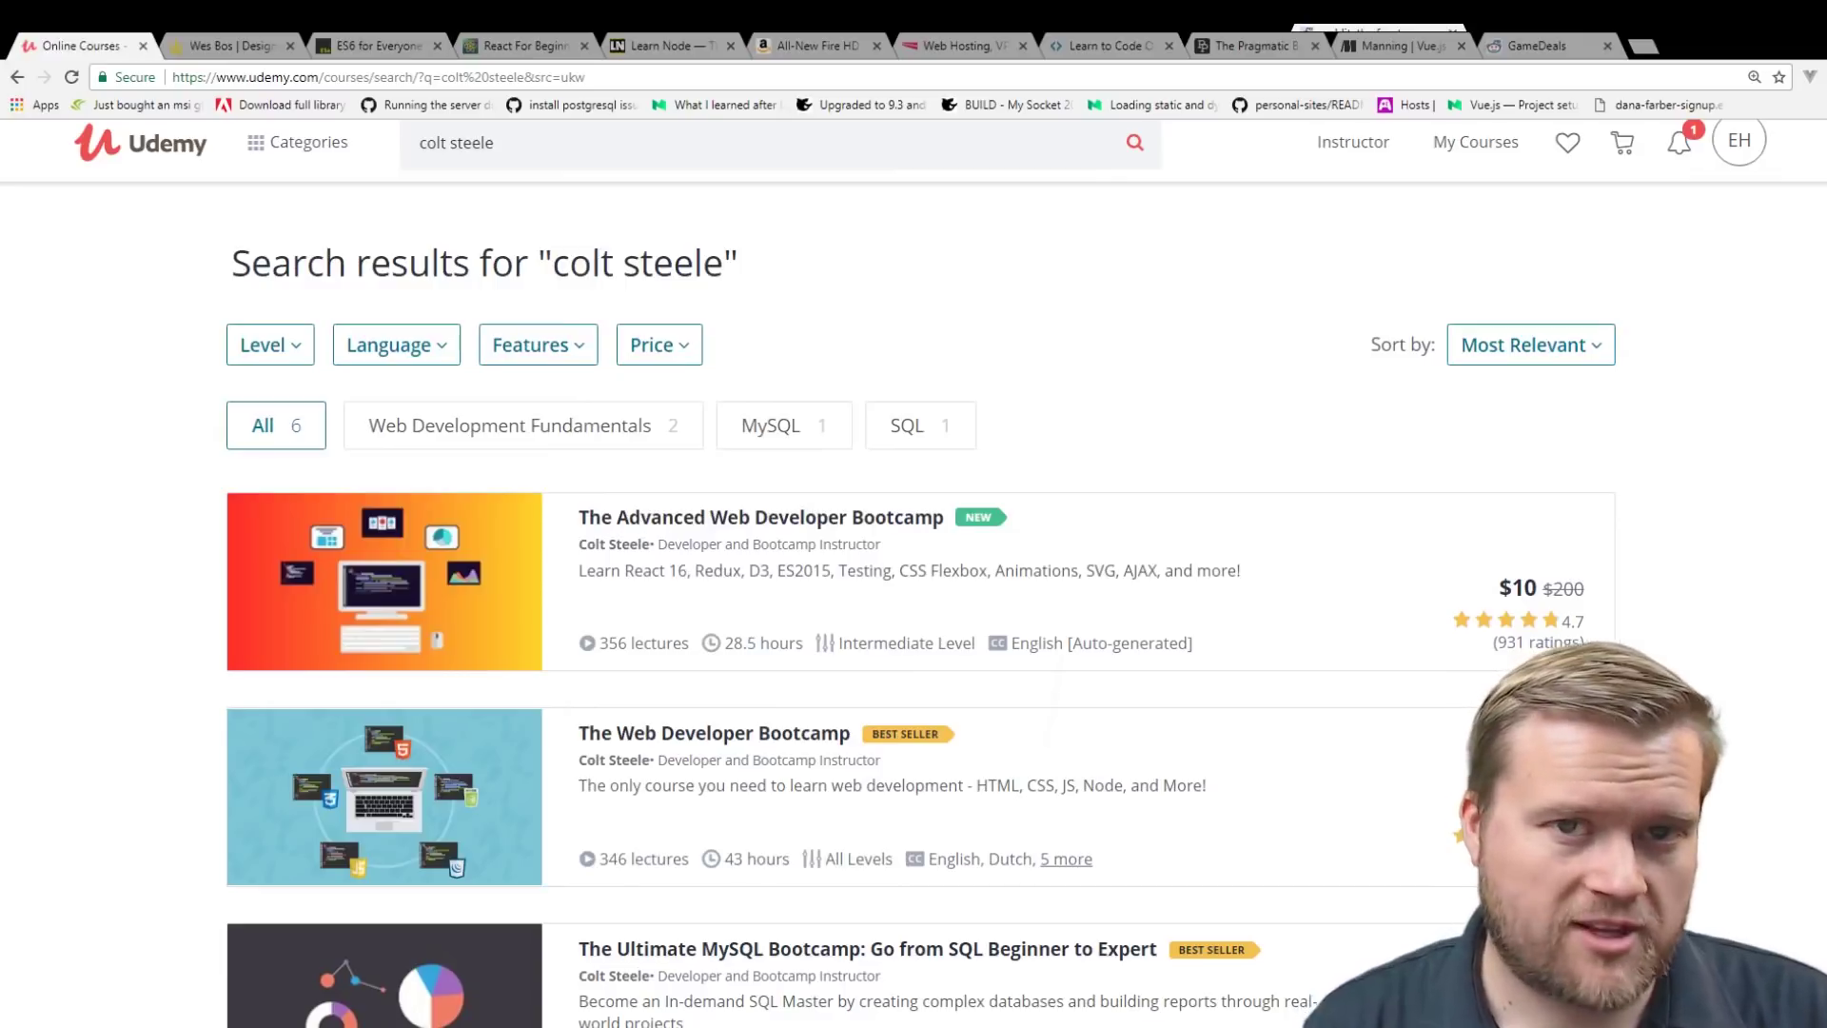
Switch to the wesbos.com tab showing the ES6 for Everyone banner.
left_click(228, 45)
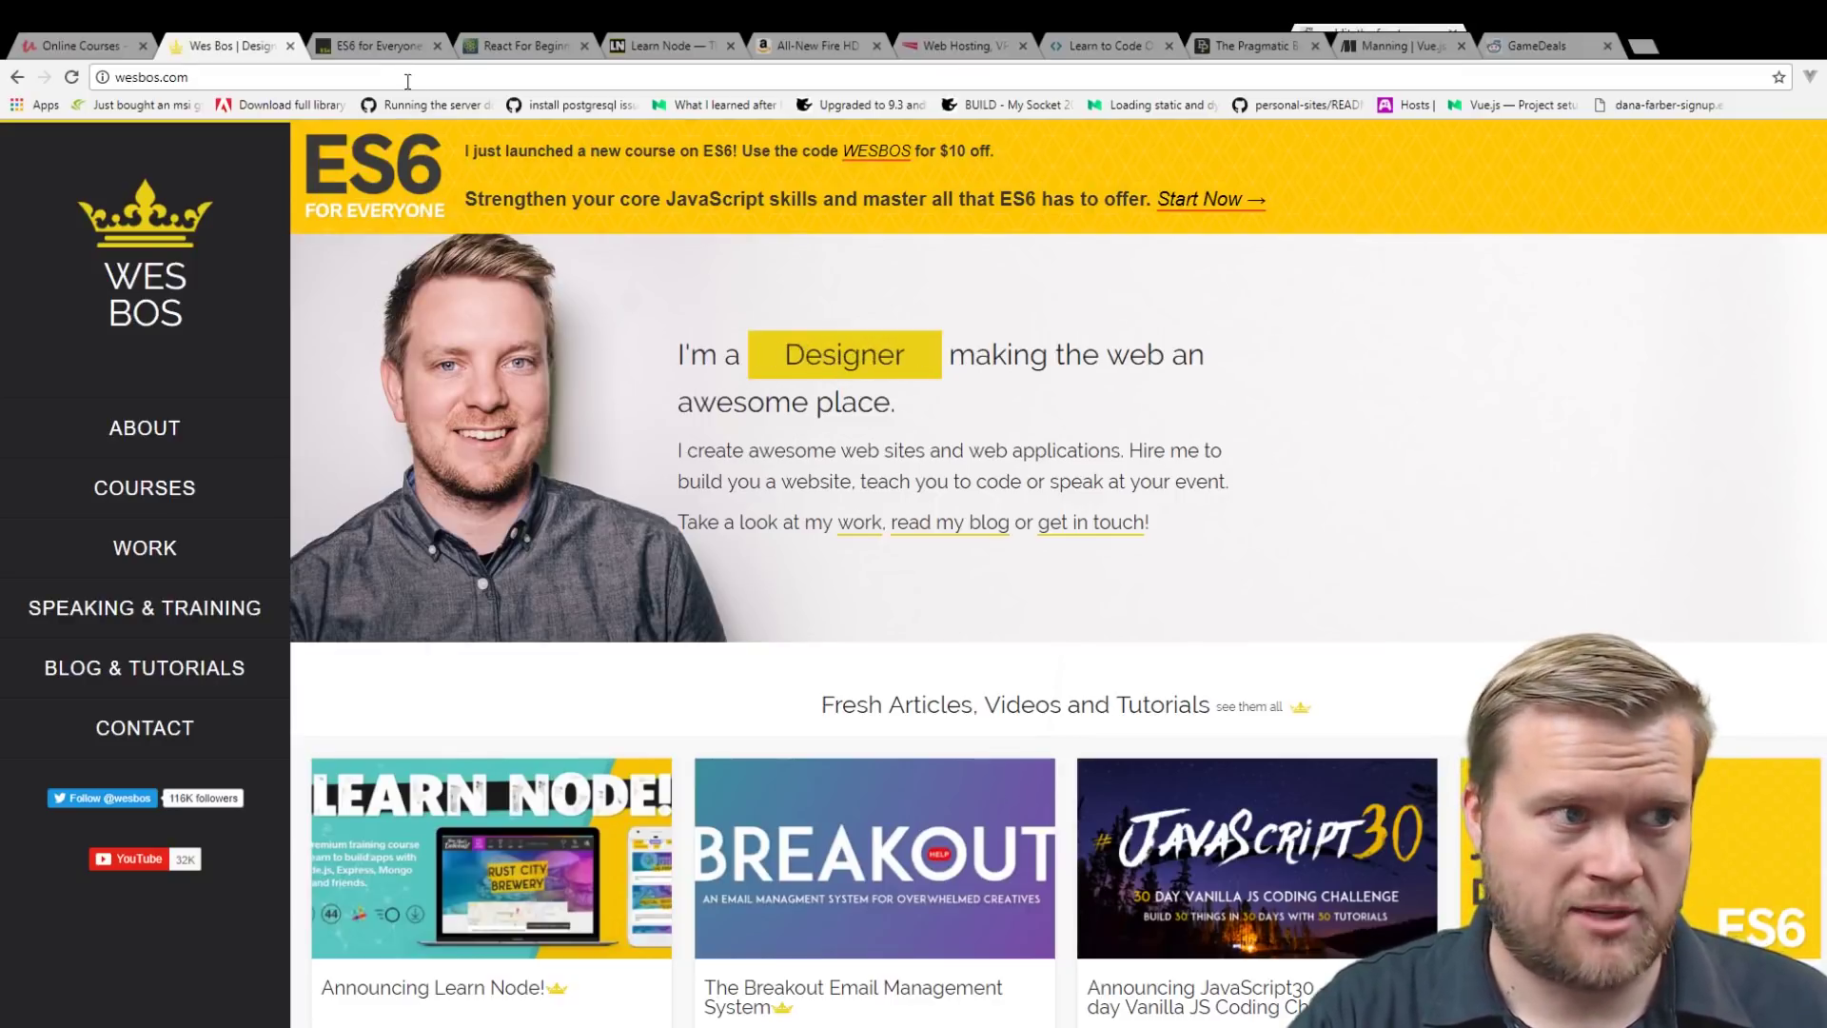
Switch to the es6.io ES6 for Everyone course page and reload it.
left_click(407, 47)
scroll(386, 371, "up", 10)
scroll(367, 514, "up", 10)
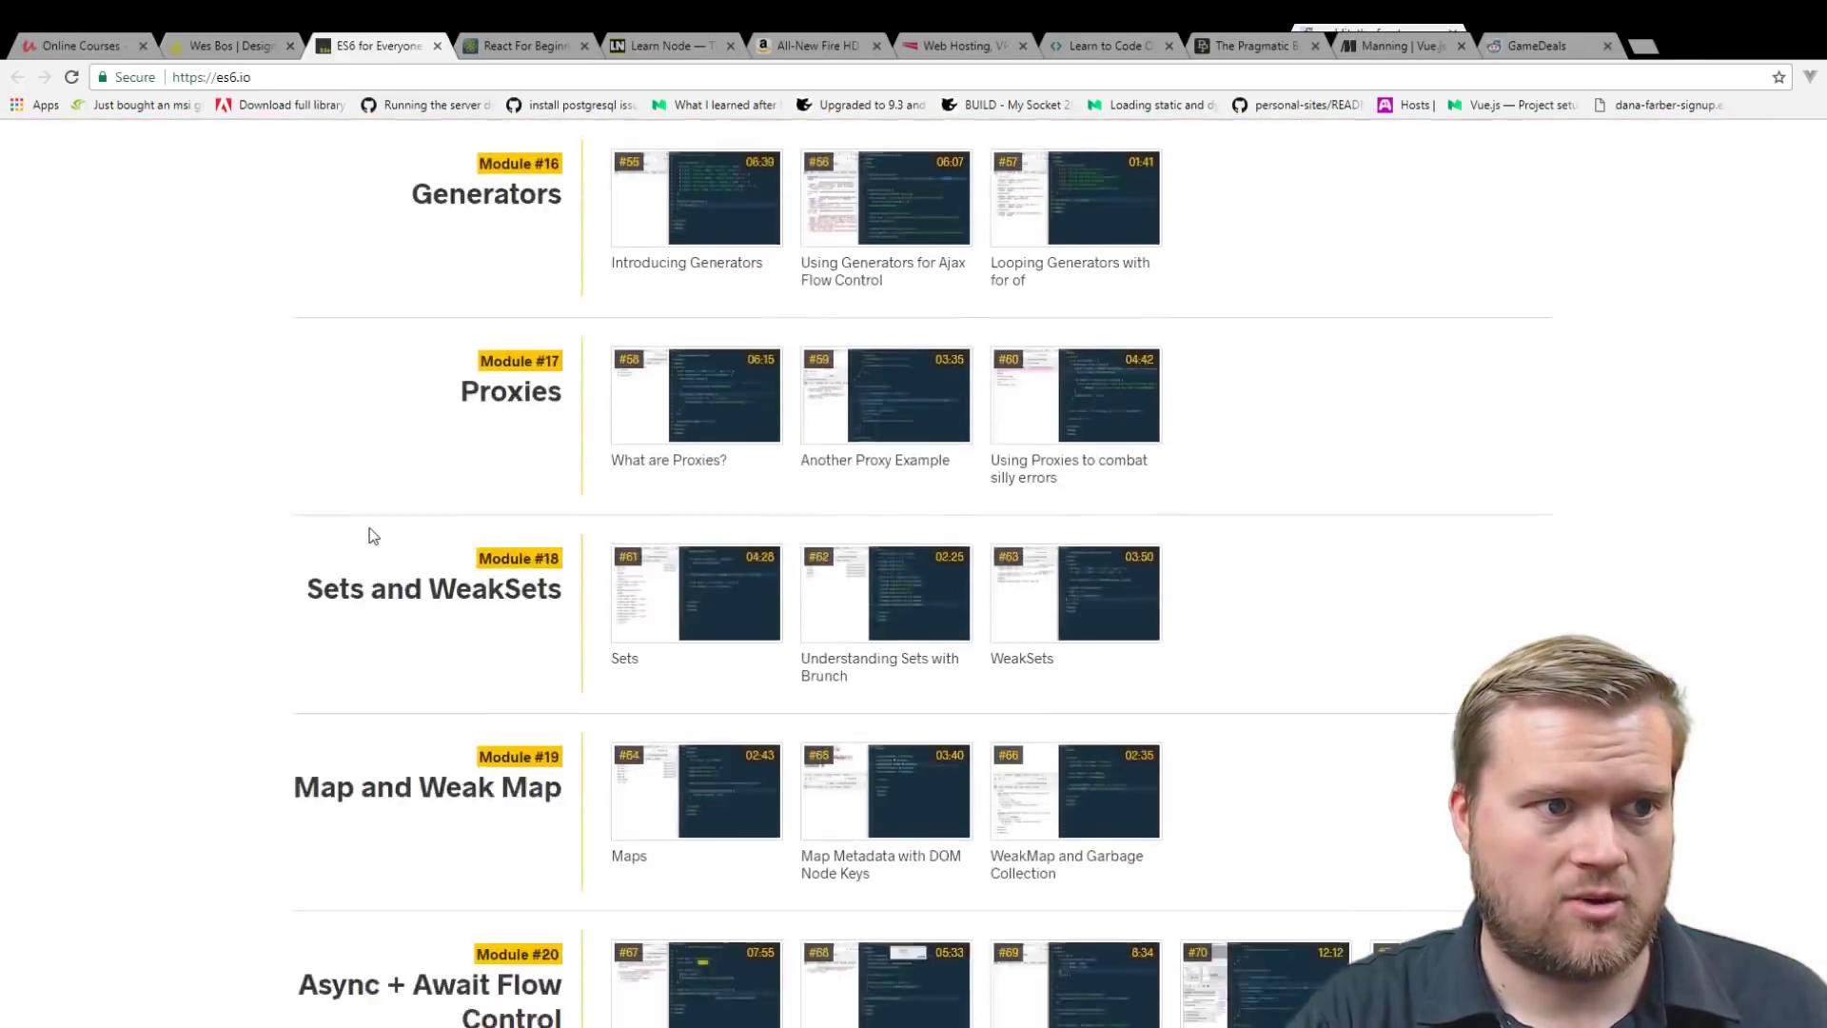
scroll(367, 525, "up", 10)
scroll(372, 536, "up", 10)
scroll(375, 533, "up", 5)
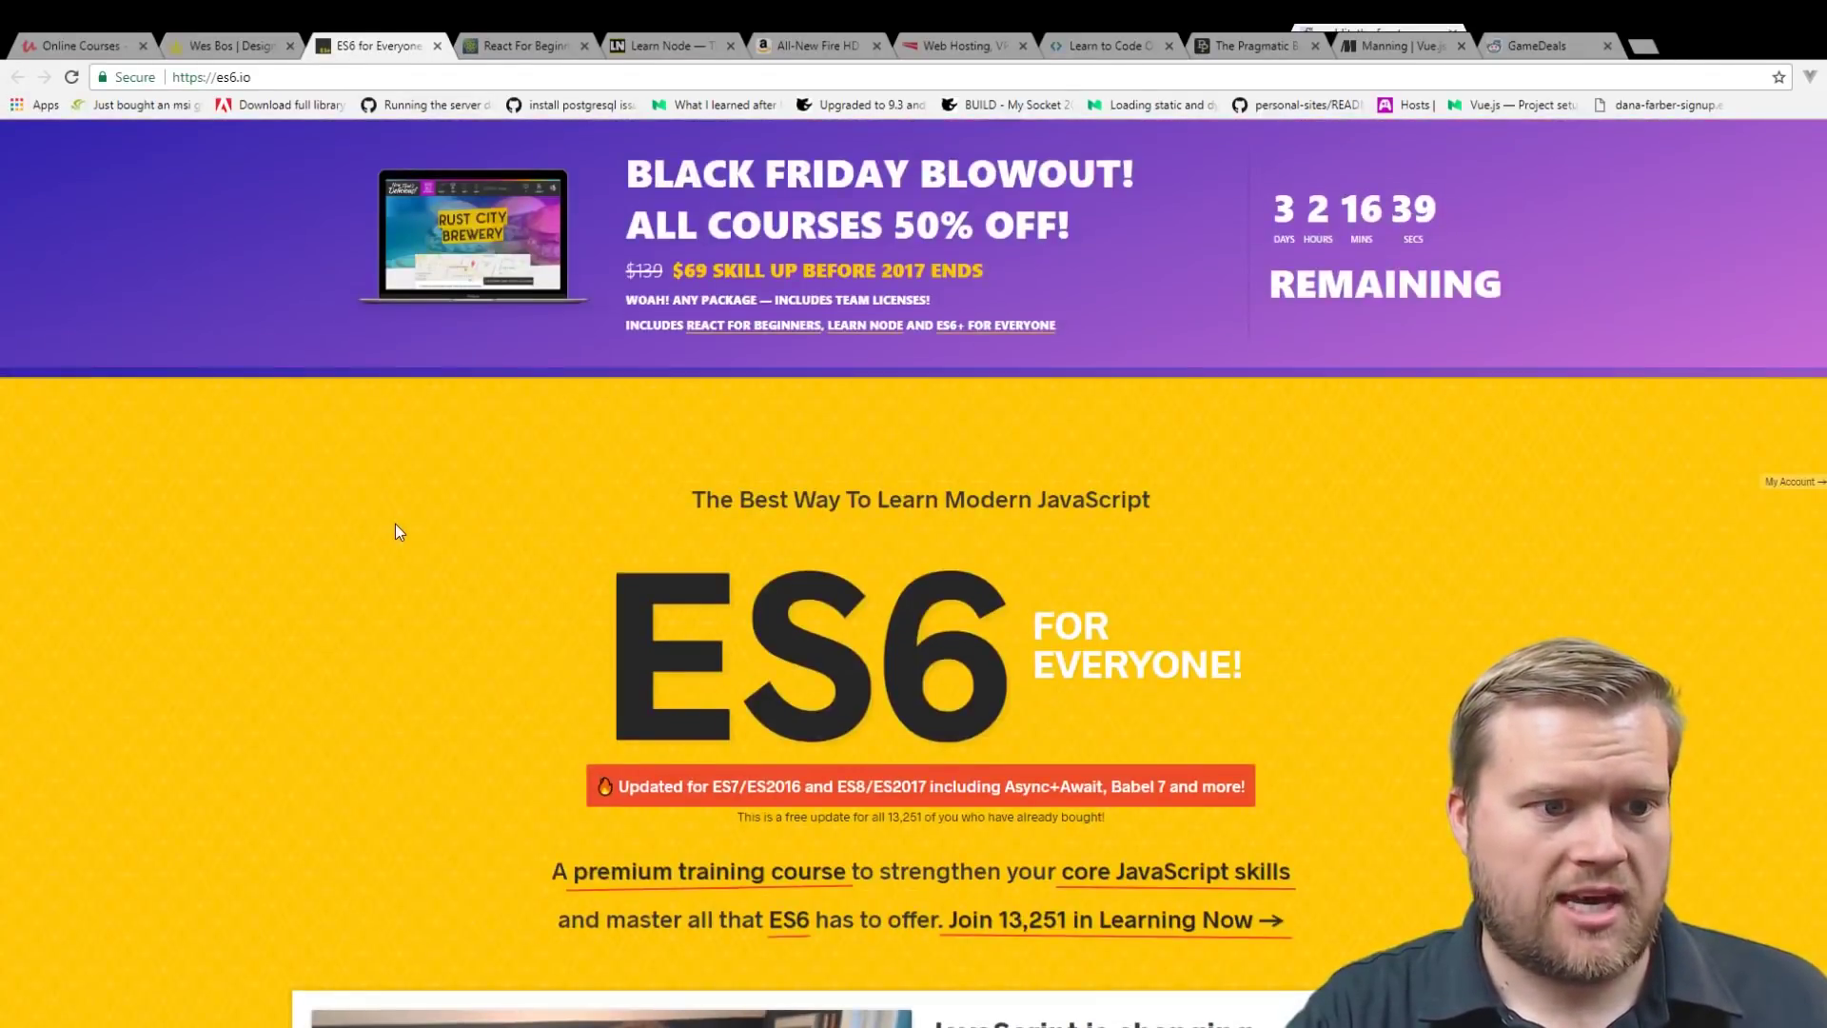
scroll(396, 525, "down", 2)
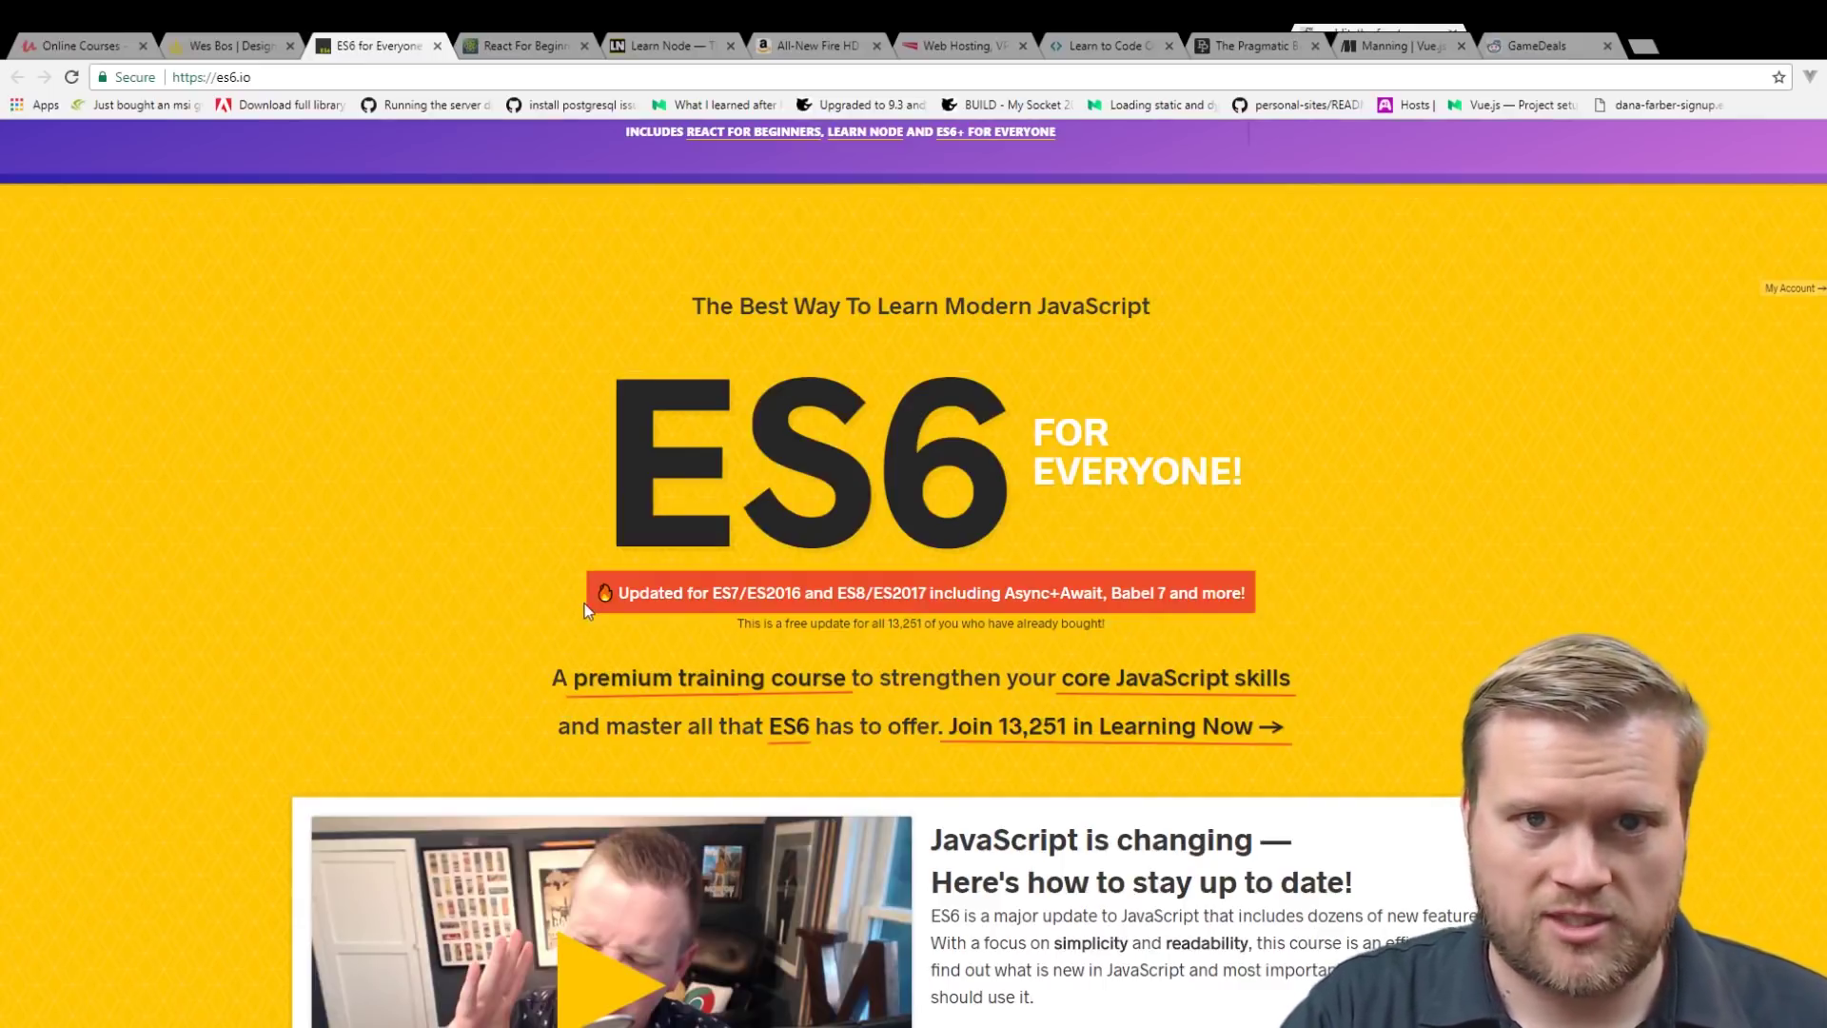
scroll(357, 633, "down", 2)
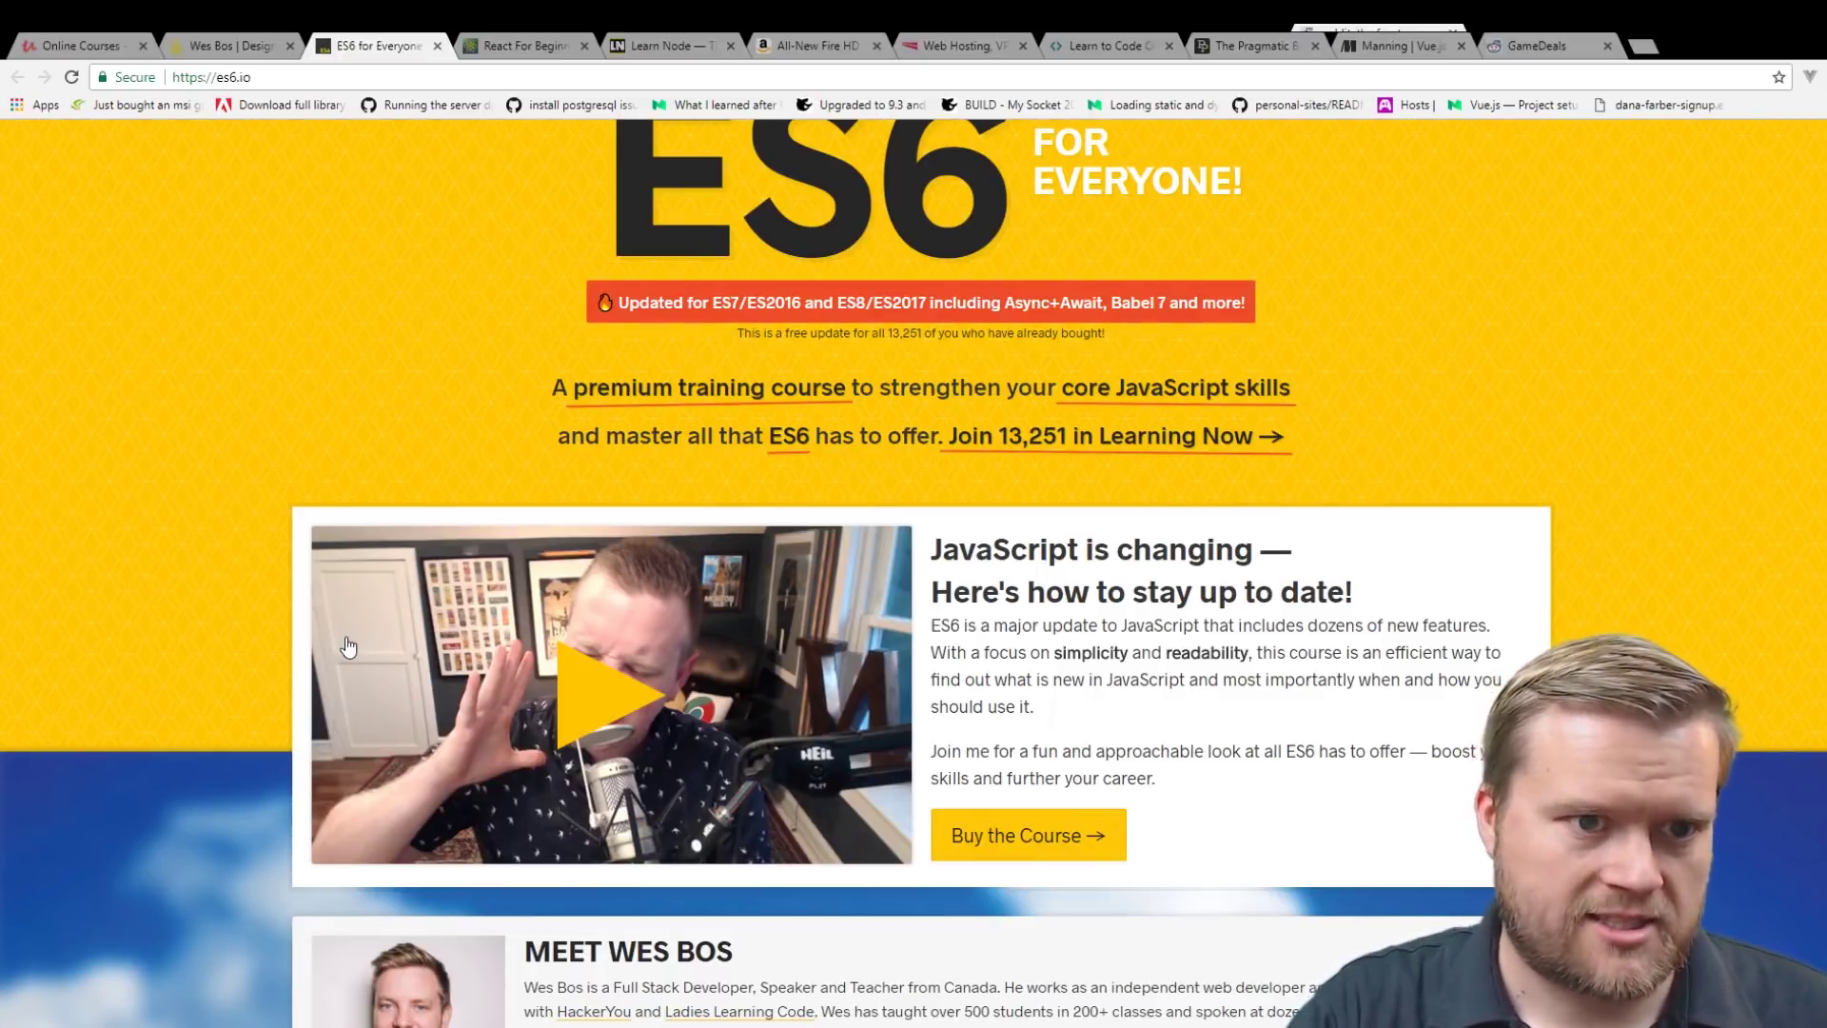
scroll(345, 646, "down", 2)
scroll(346, 647, "down", 1)
scroll(346, 647, "down", 3)
scroll(346, 646, "up", 8)
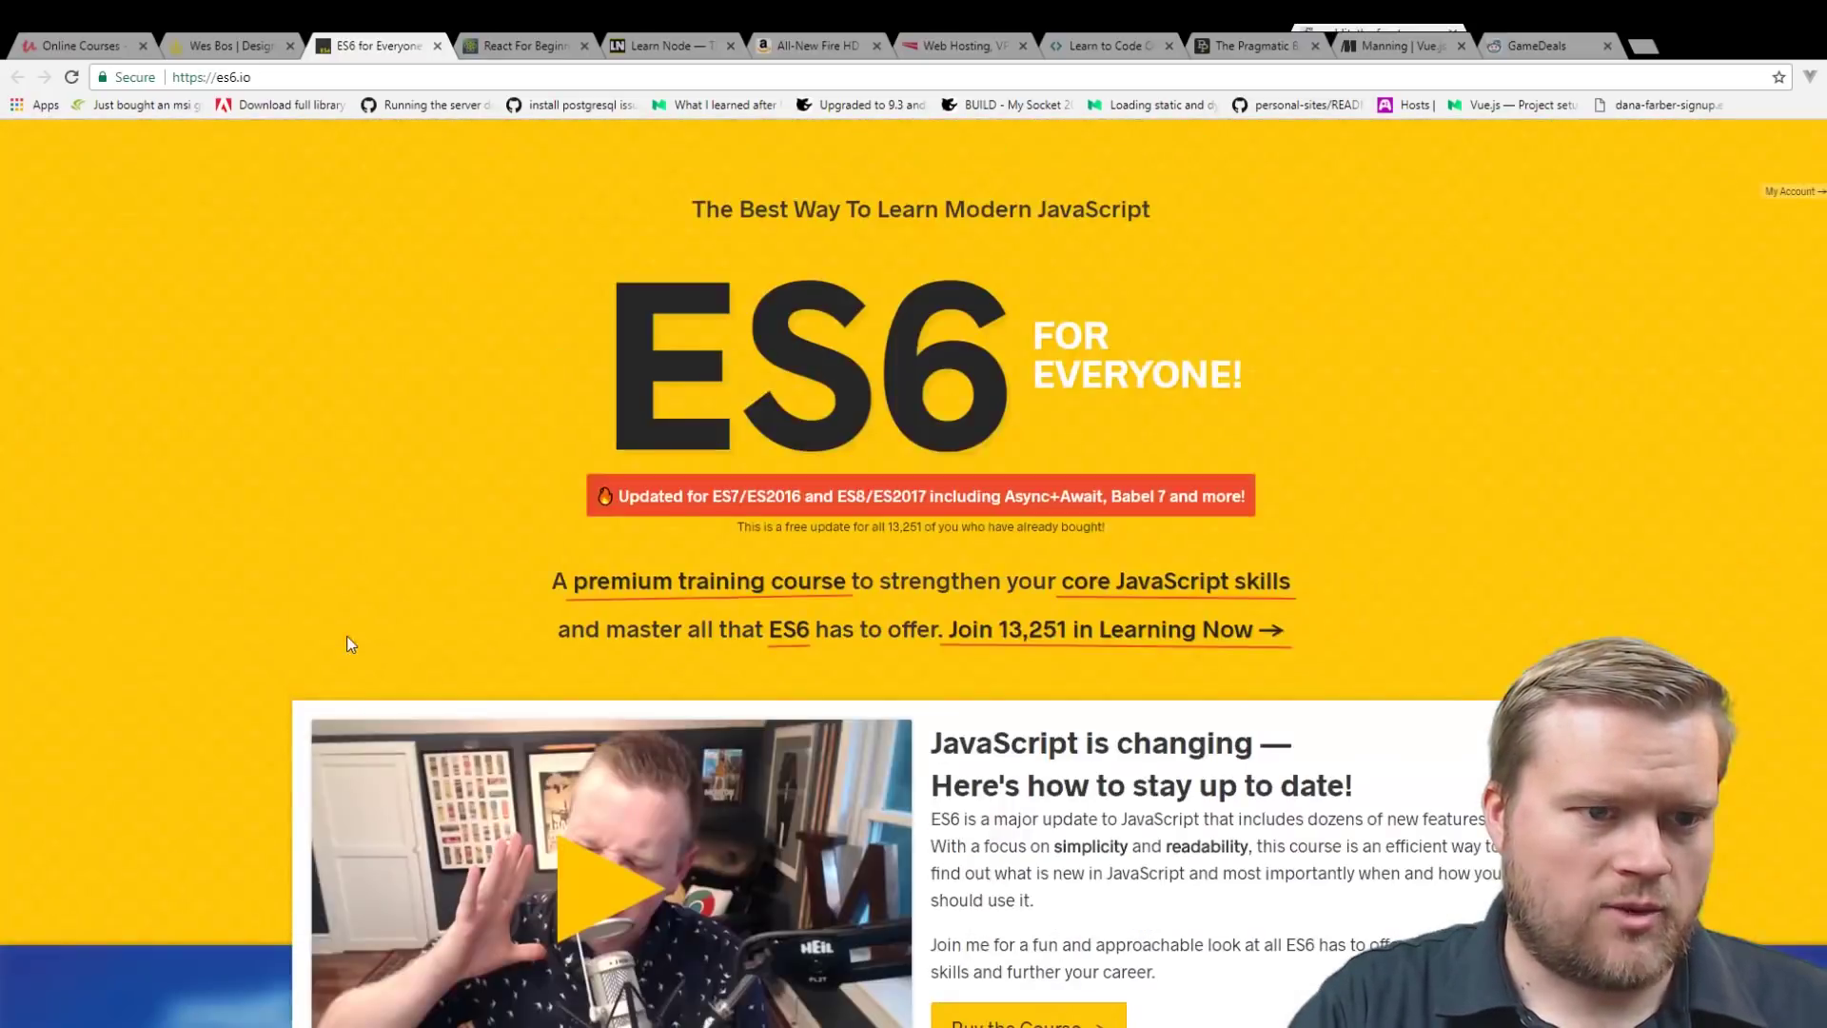
scroll(845, 706, "down", 1)
scroll(844, 713, "down", 5)
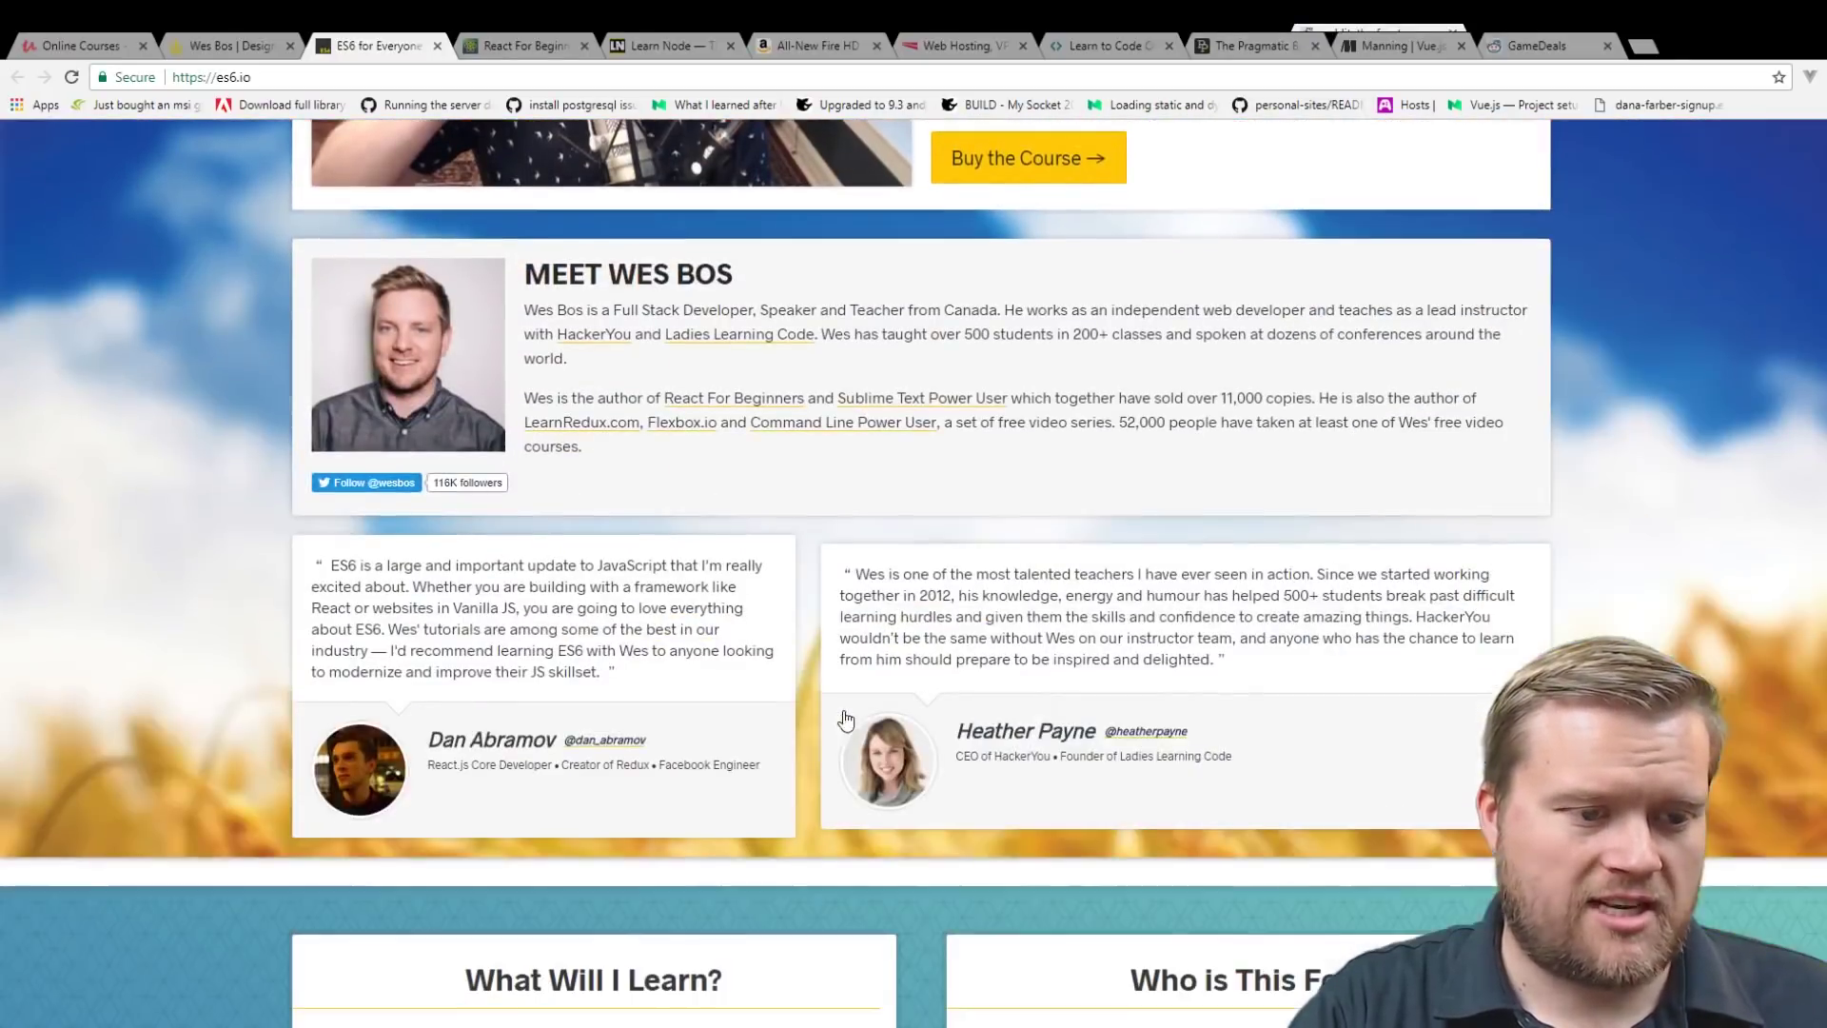
scroll(844, 717, "down", 1)
scroll(843, 717, "down", 1)
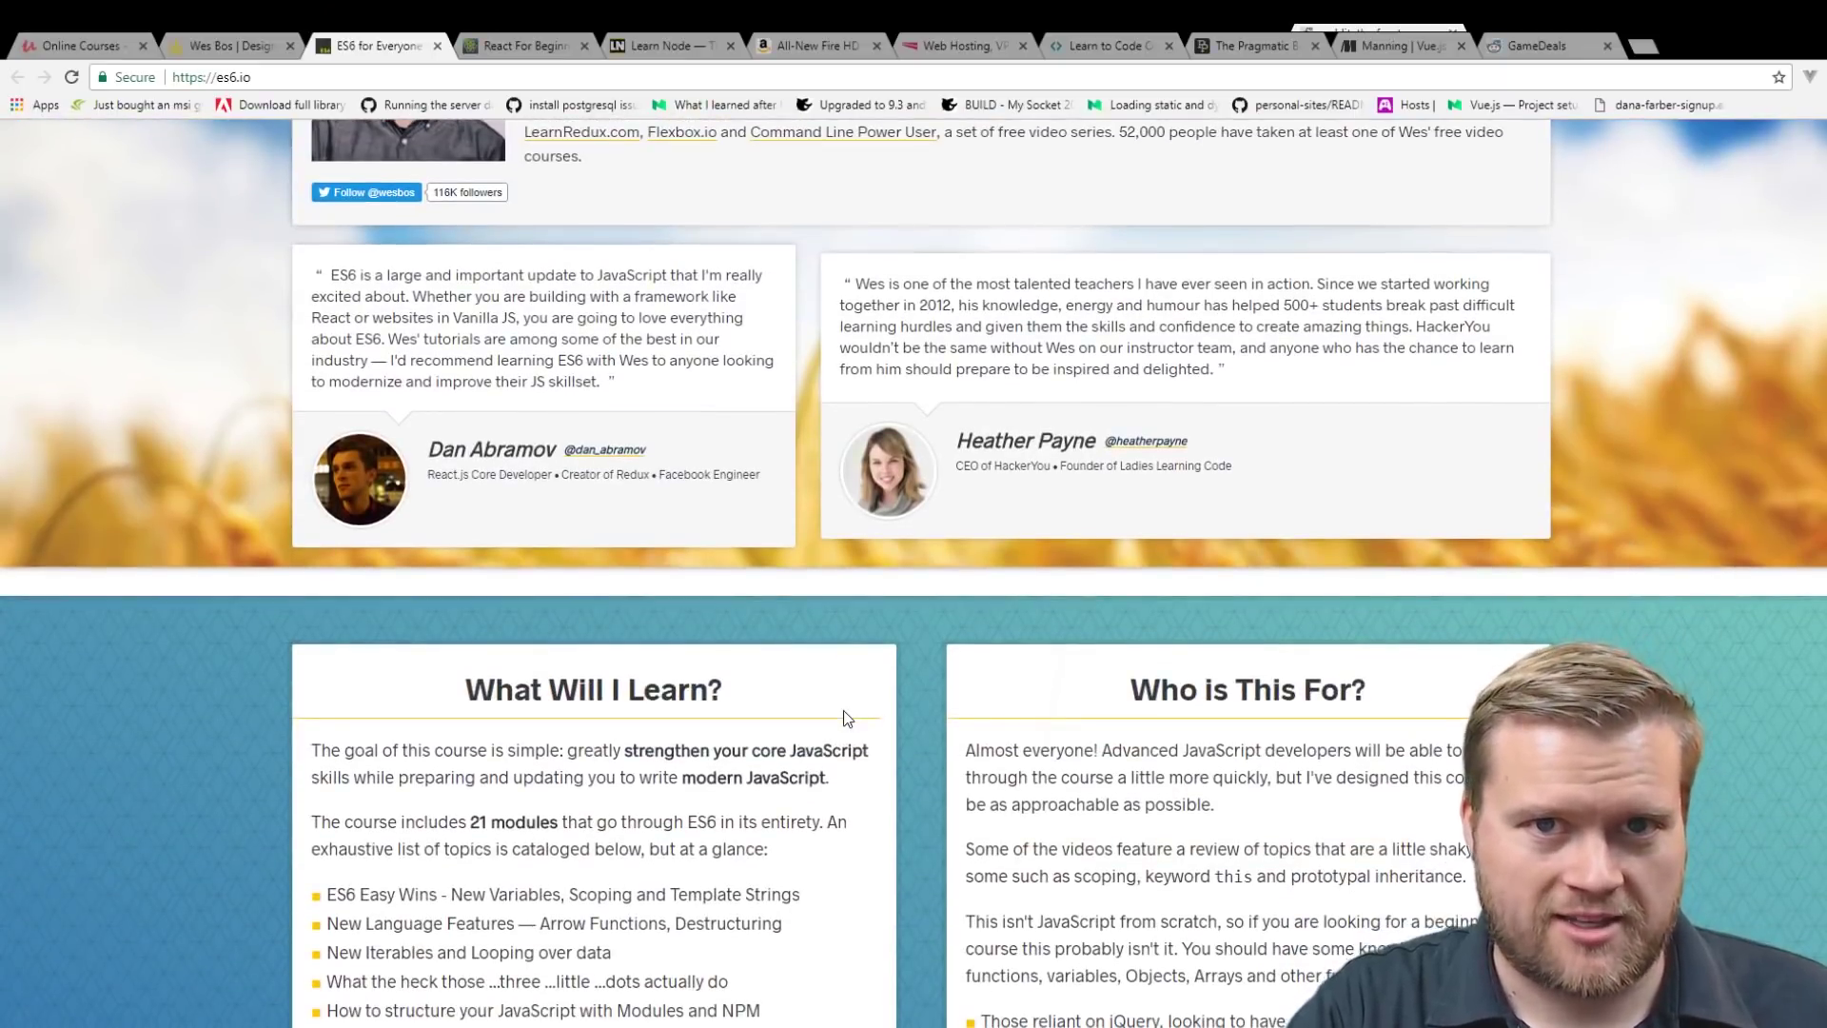
scroll(844, 710, "down", 1)
scroll(843, 709, "down", 1)
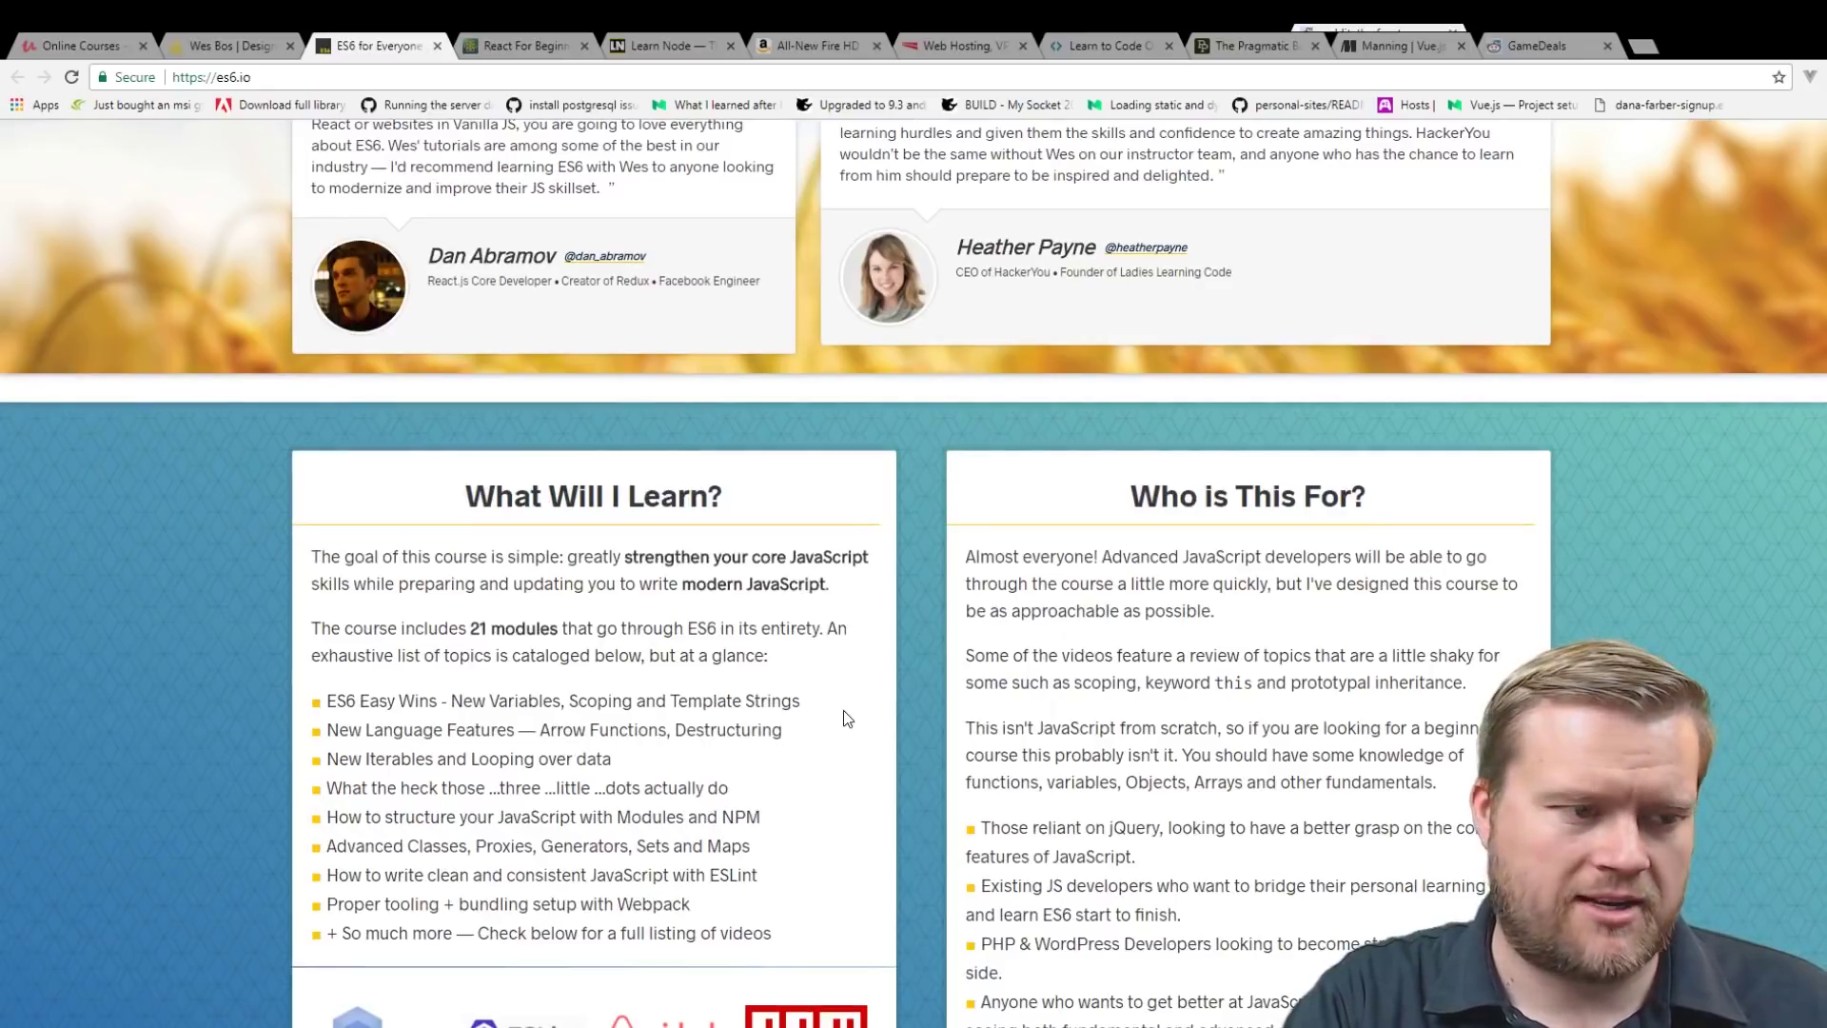
key("ctrl+r")
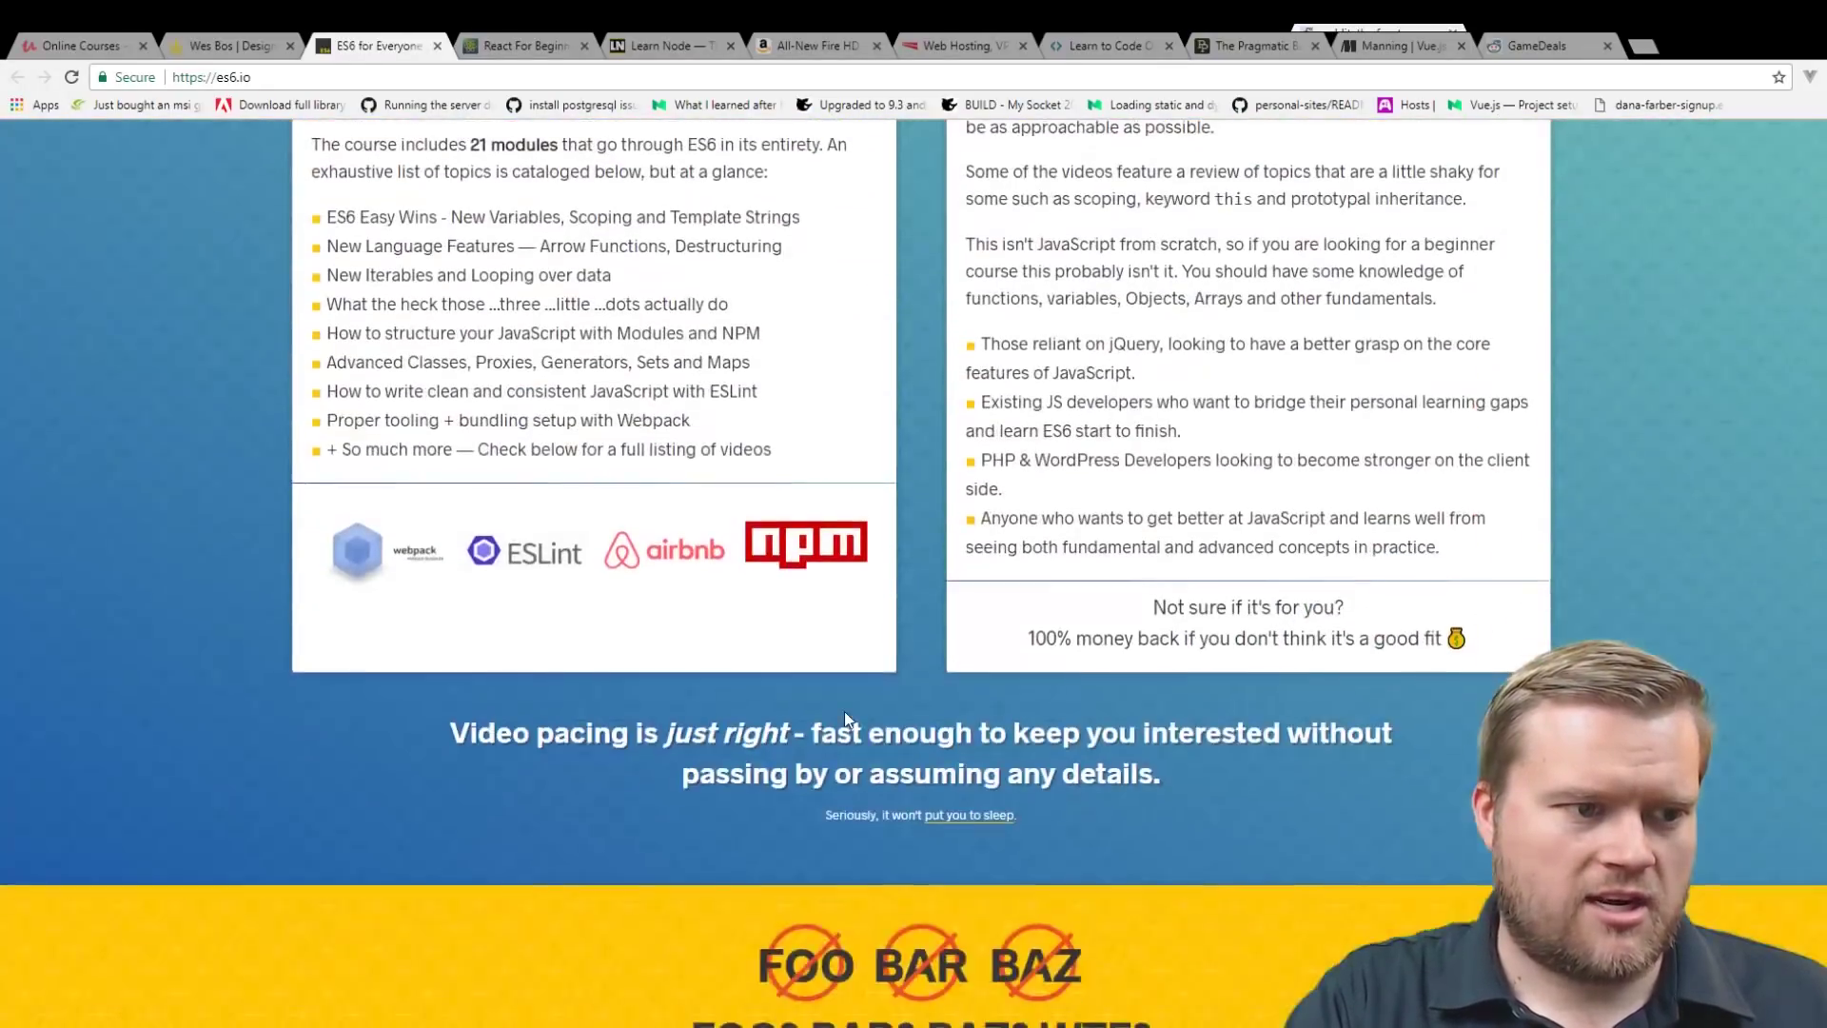
scroll(844, 711, "down", 5)
scroll(843, 712, "down", 2)
scroll(844, 711, "down", 3)
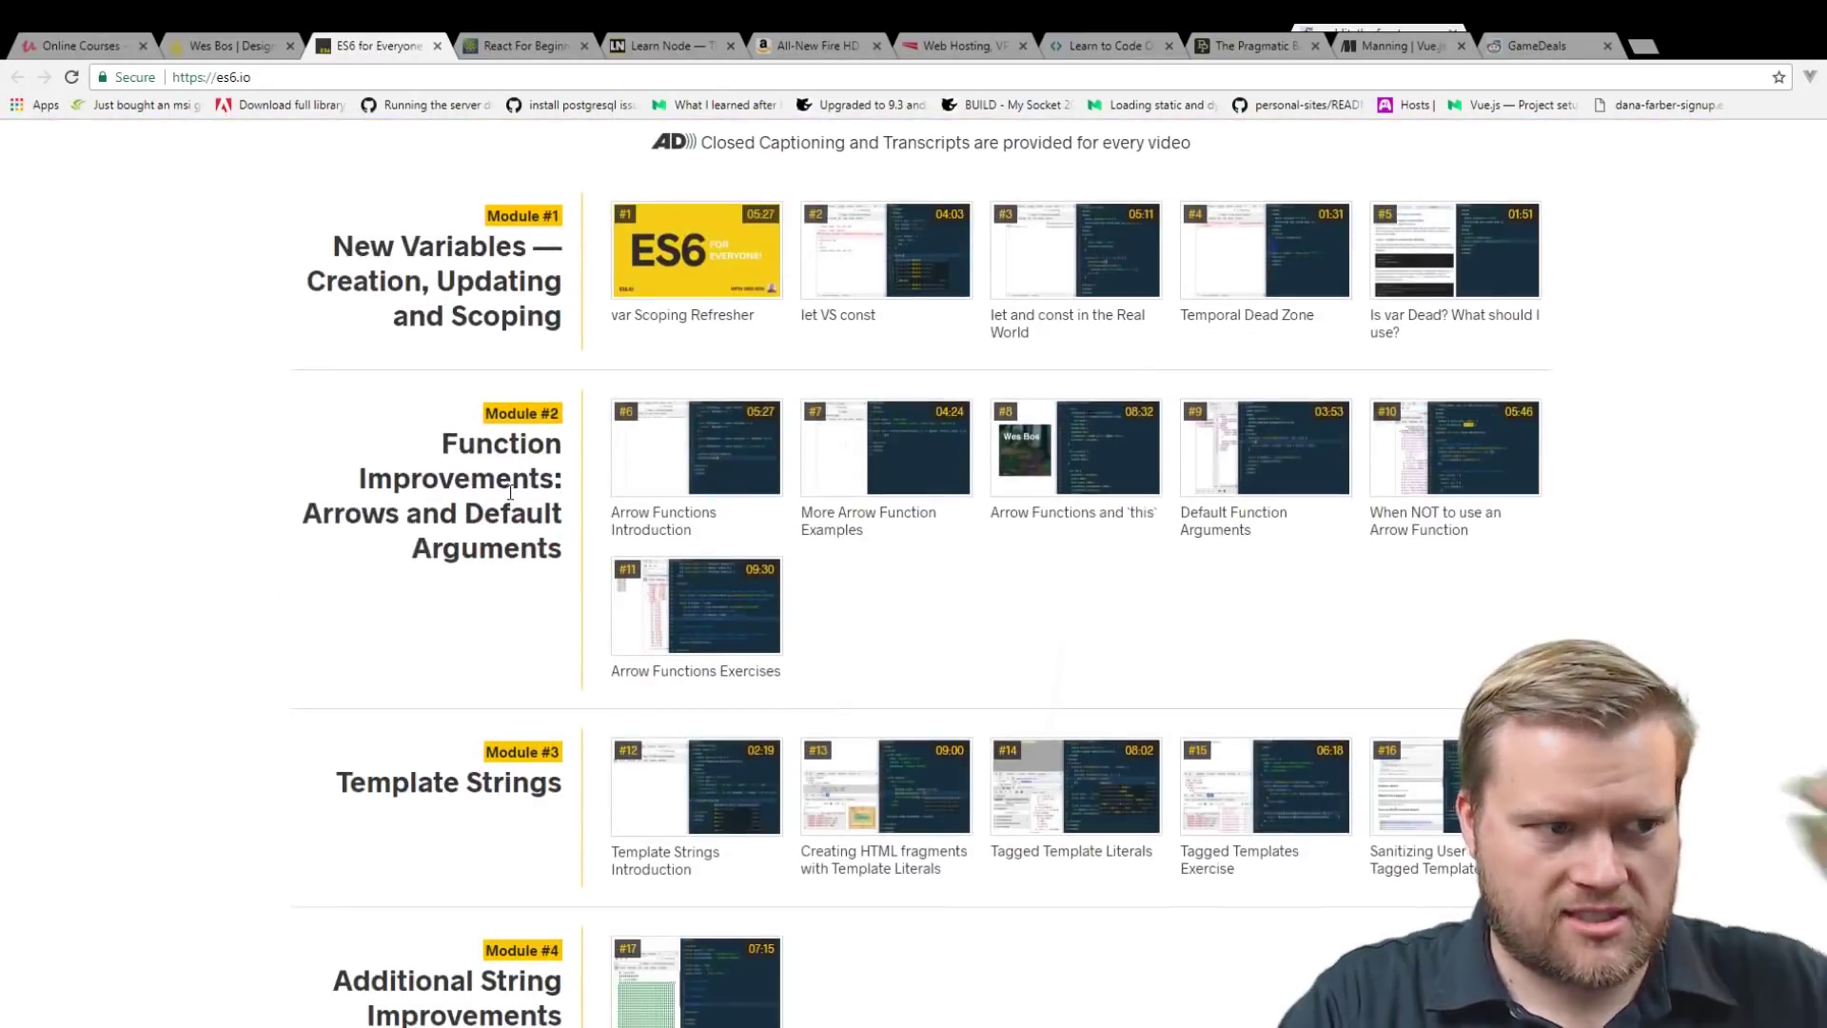
scroll(499, 699, "down", 1)
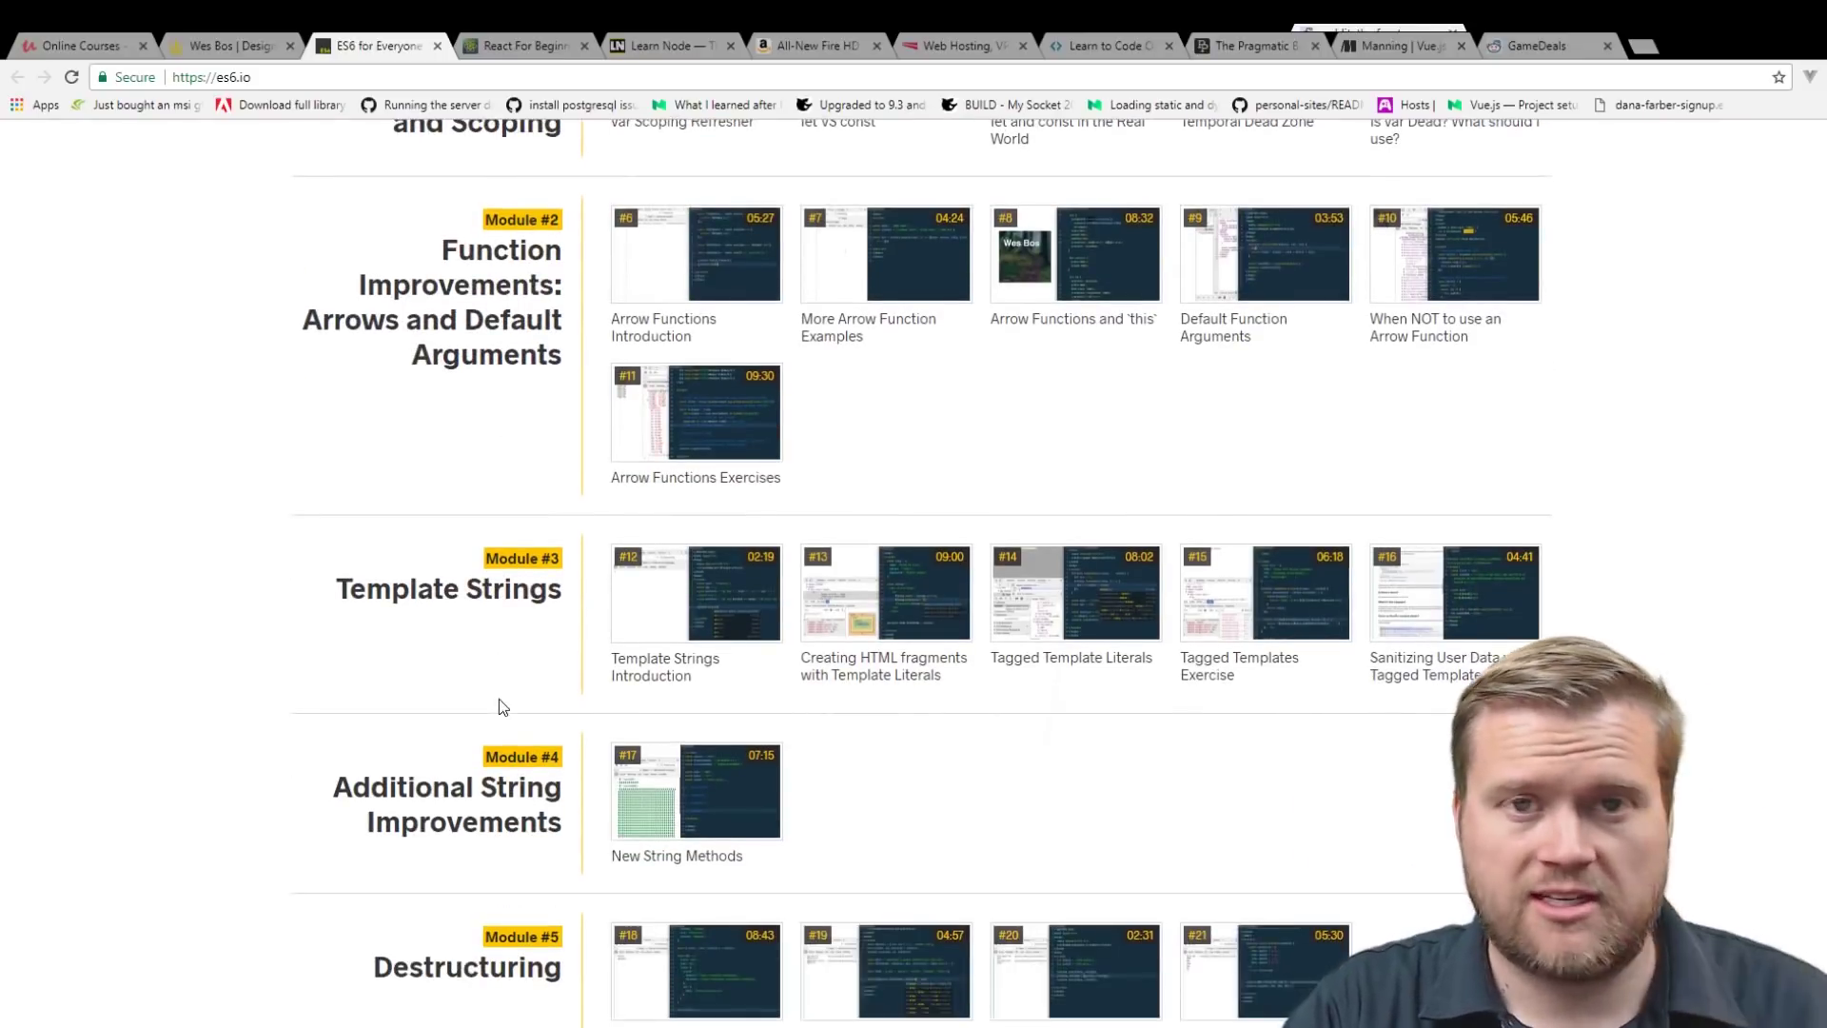
scroll(481, 699, "down", 2)
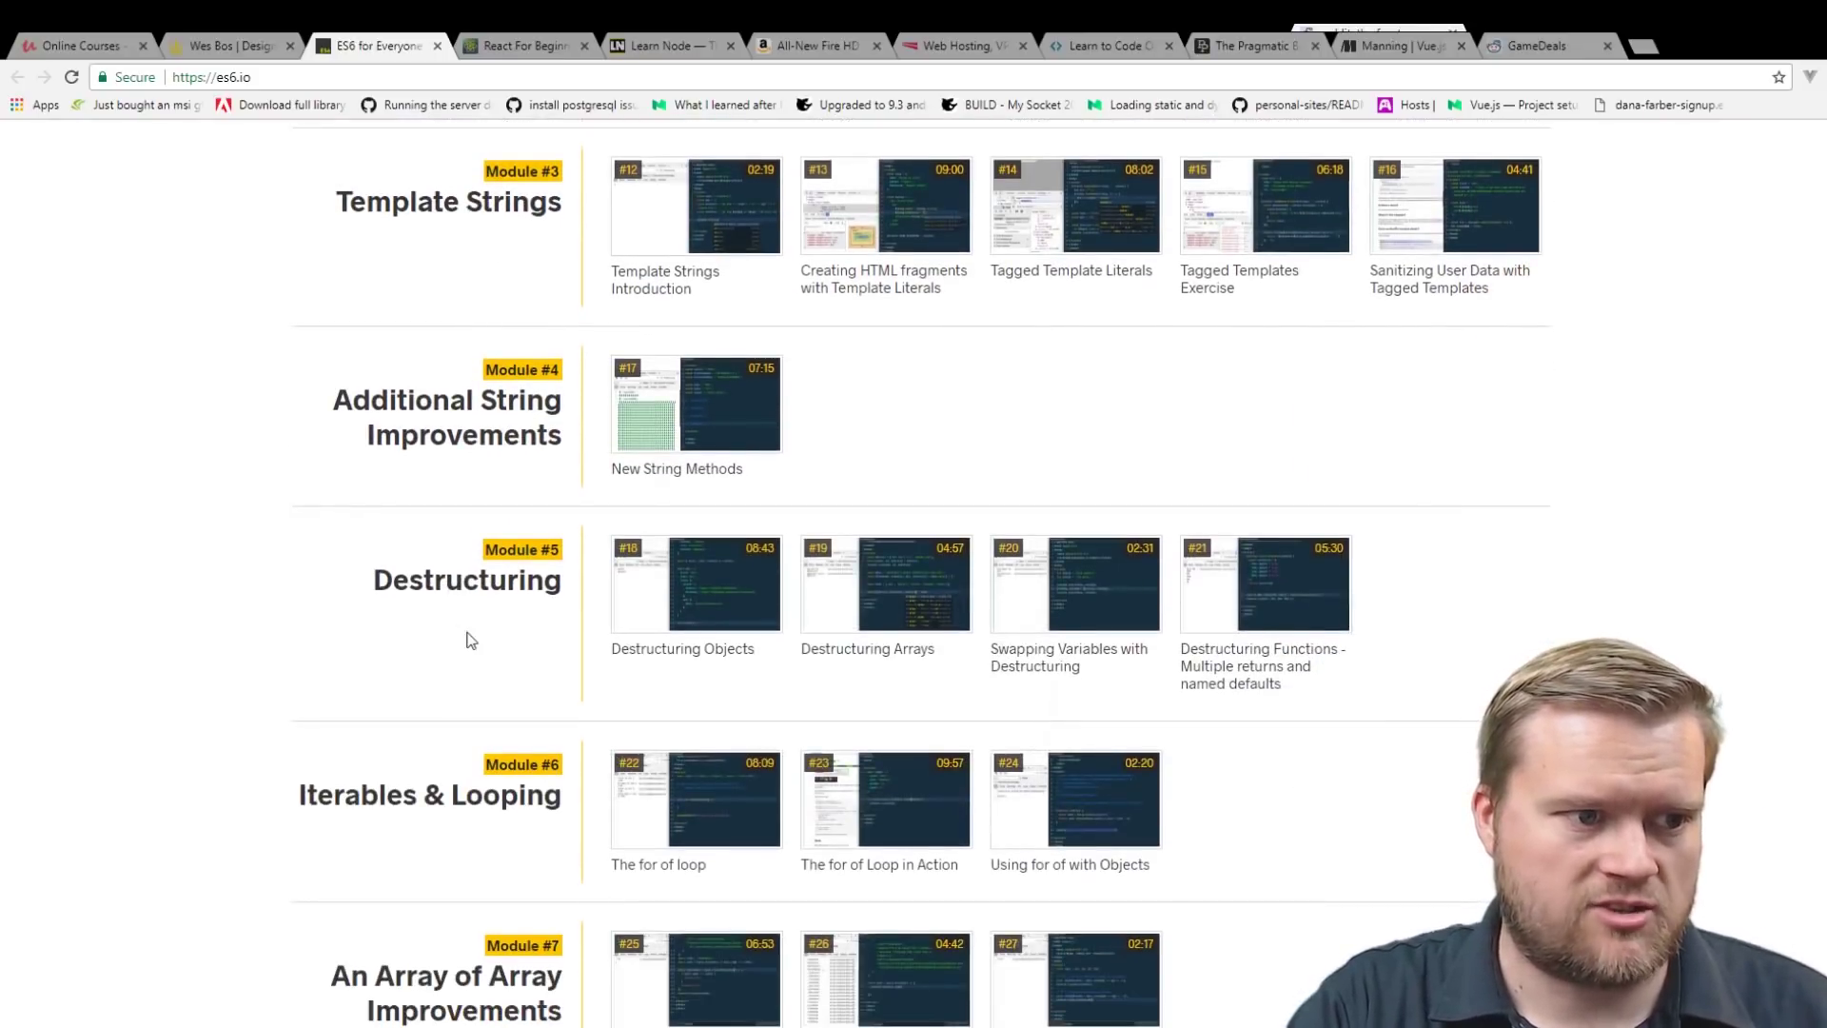
scroll(470, 642, "down", 2)
scroll(471, 572, "down", 1)
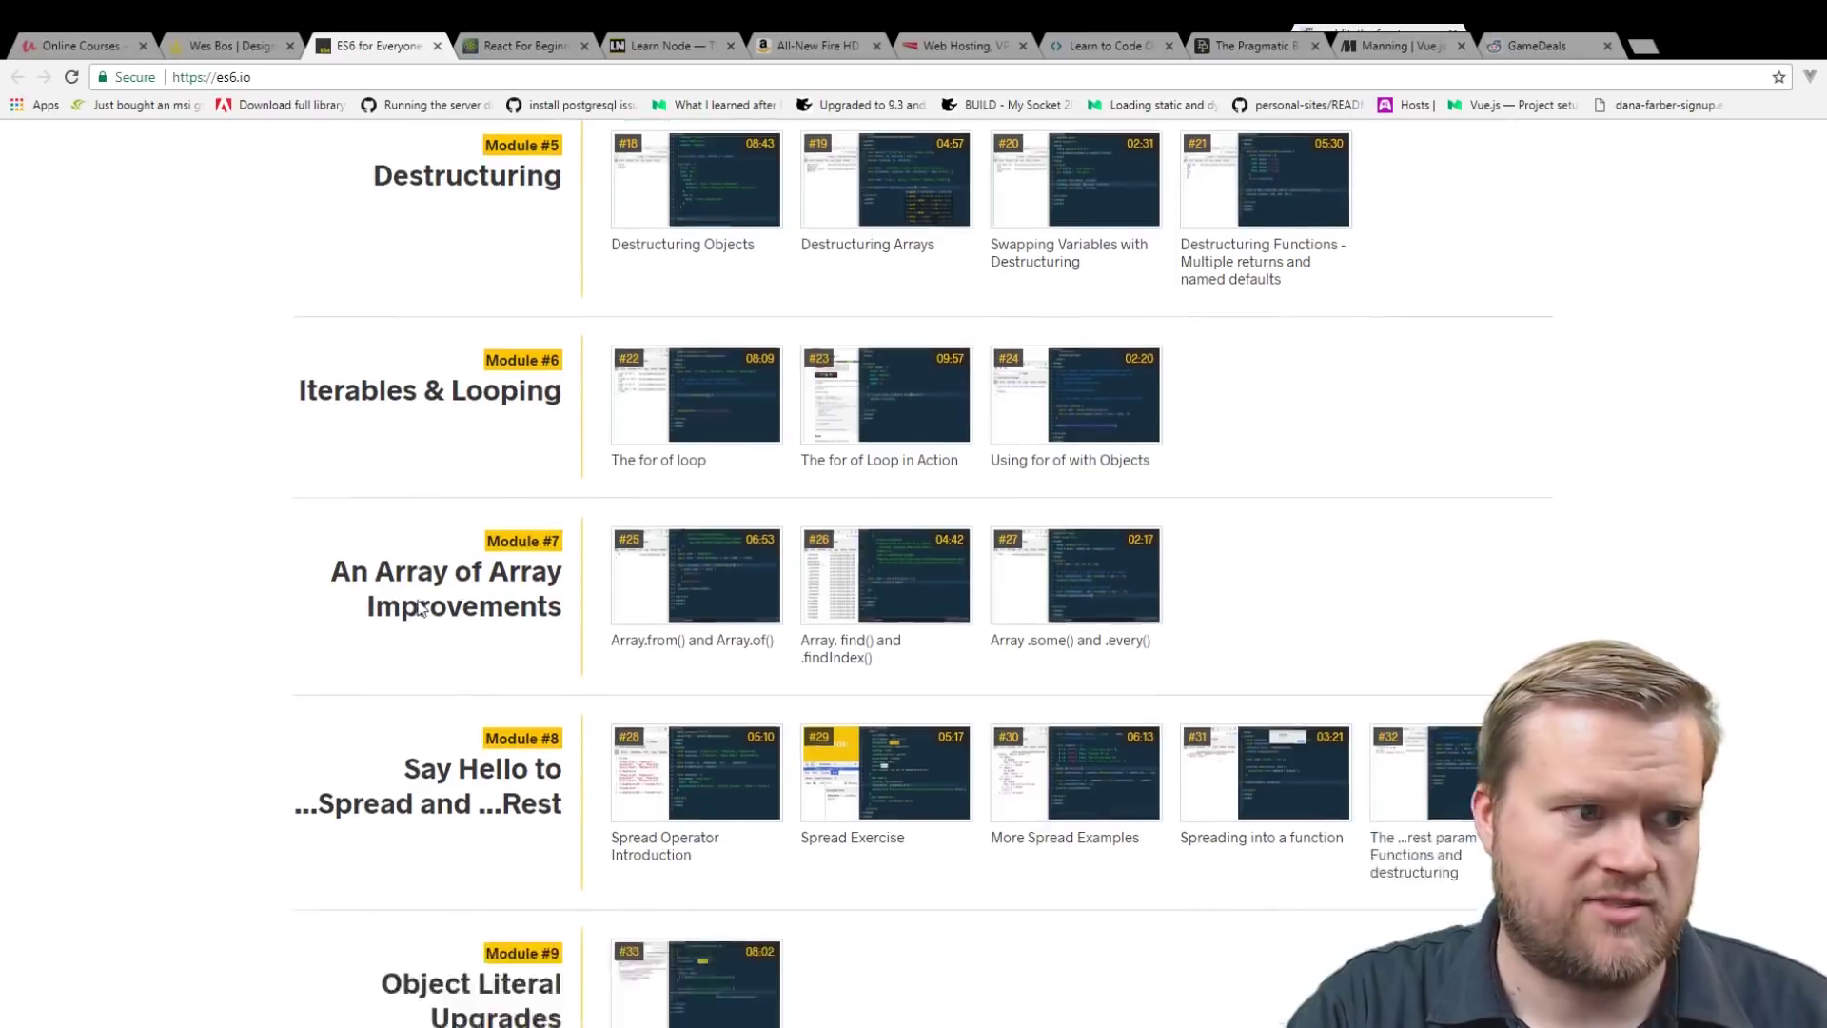
scroll(448, 580, "down", 1)
scroll(448, 579, "down", 1)
scroll(449, 578, "down", 2)
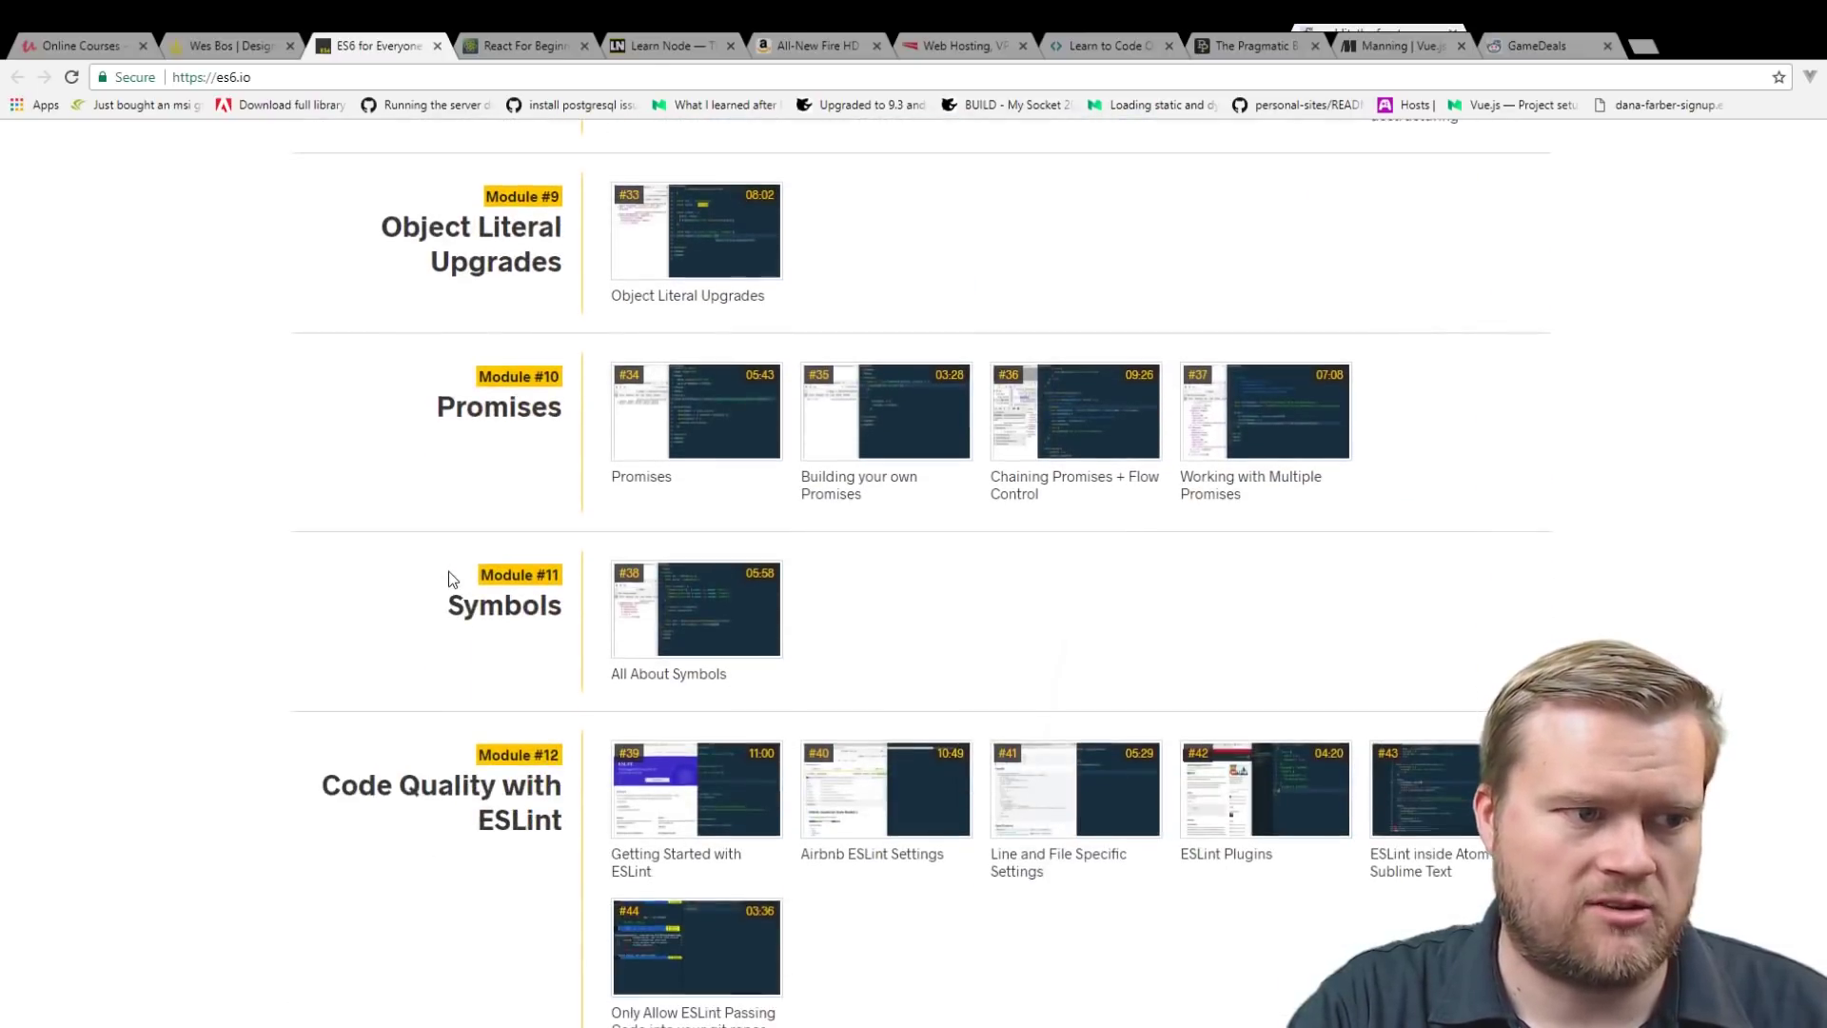
scroll(448, 579, "down", 1)
scroll(449, 578, "down", 3)
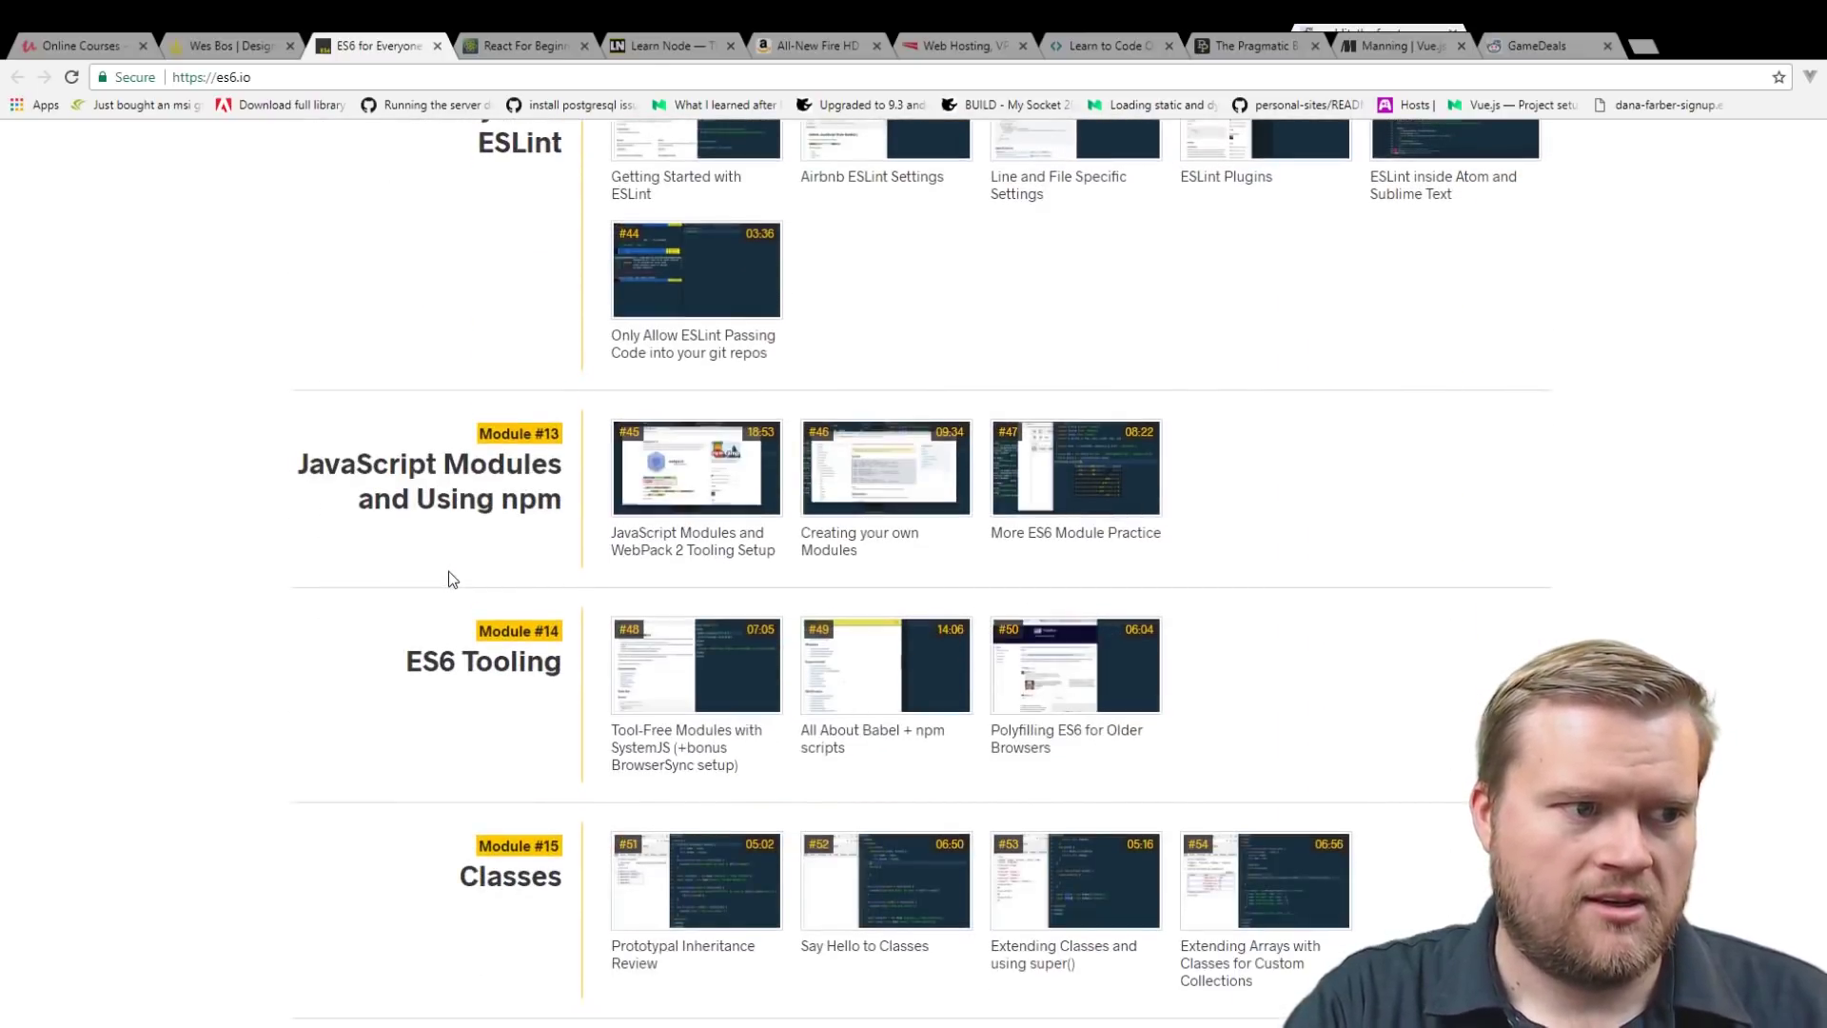
scroll(436, 595, "down", 2)
scroll(437, 594, "down", 2)
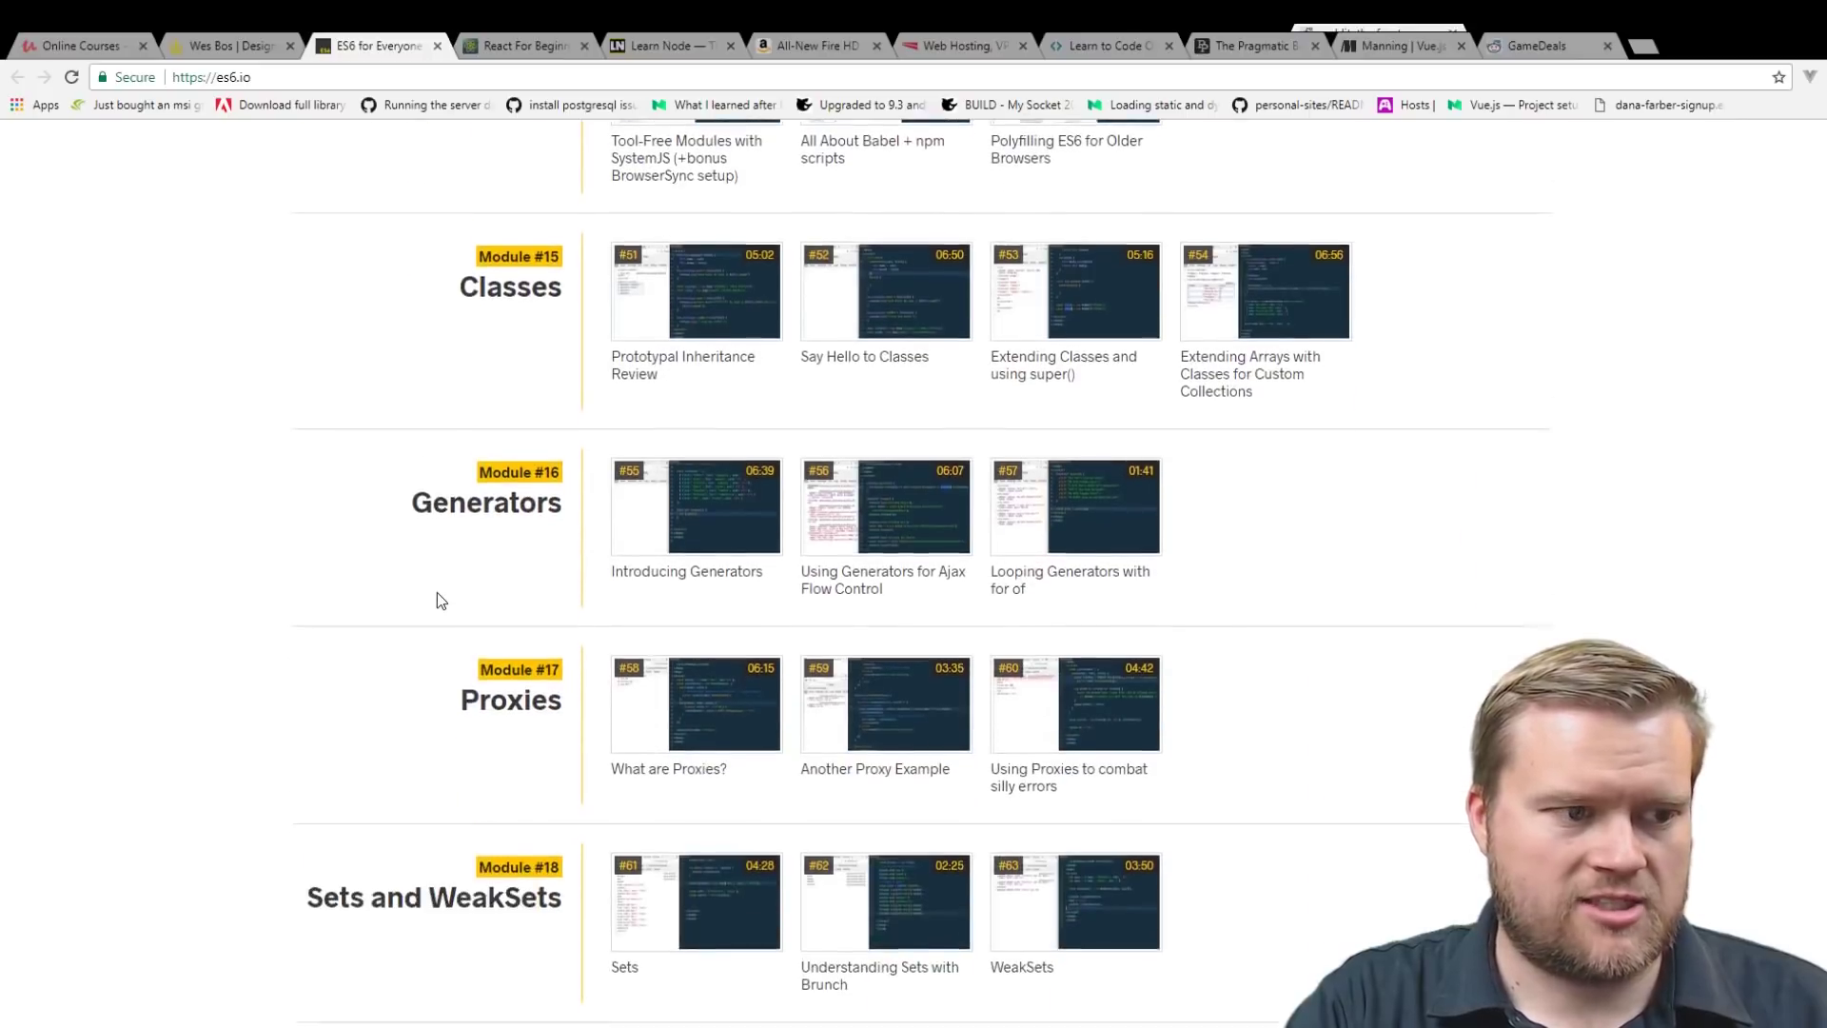
scroll(437, 595, "down", 3)
scroll(437, 600, "down", 2)
scroll(437, 600, "down", 2)
scroll(436, 600, "down", 1)
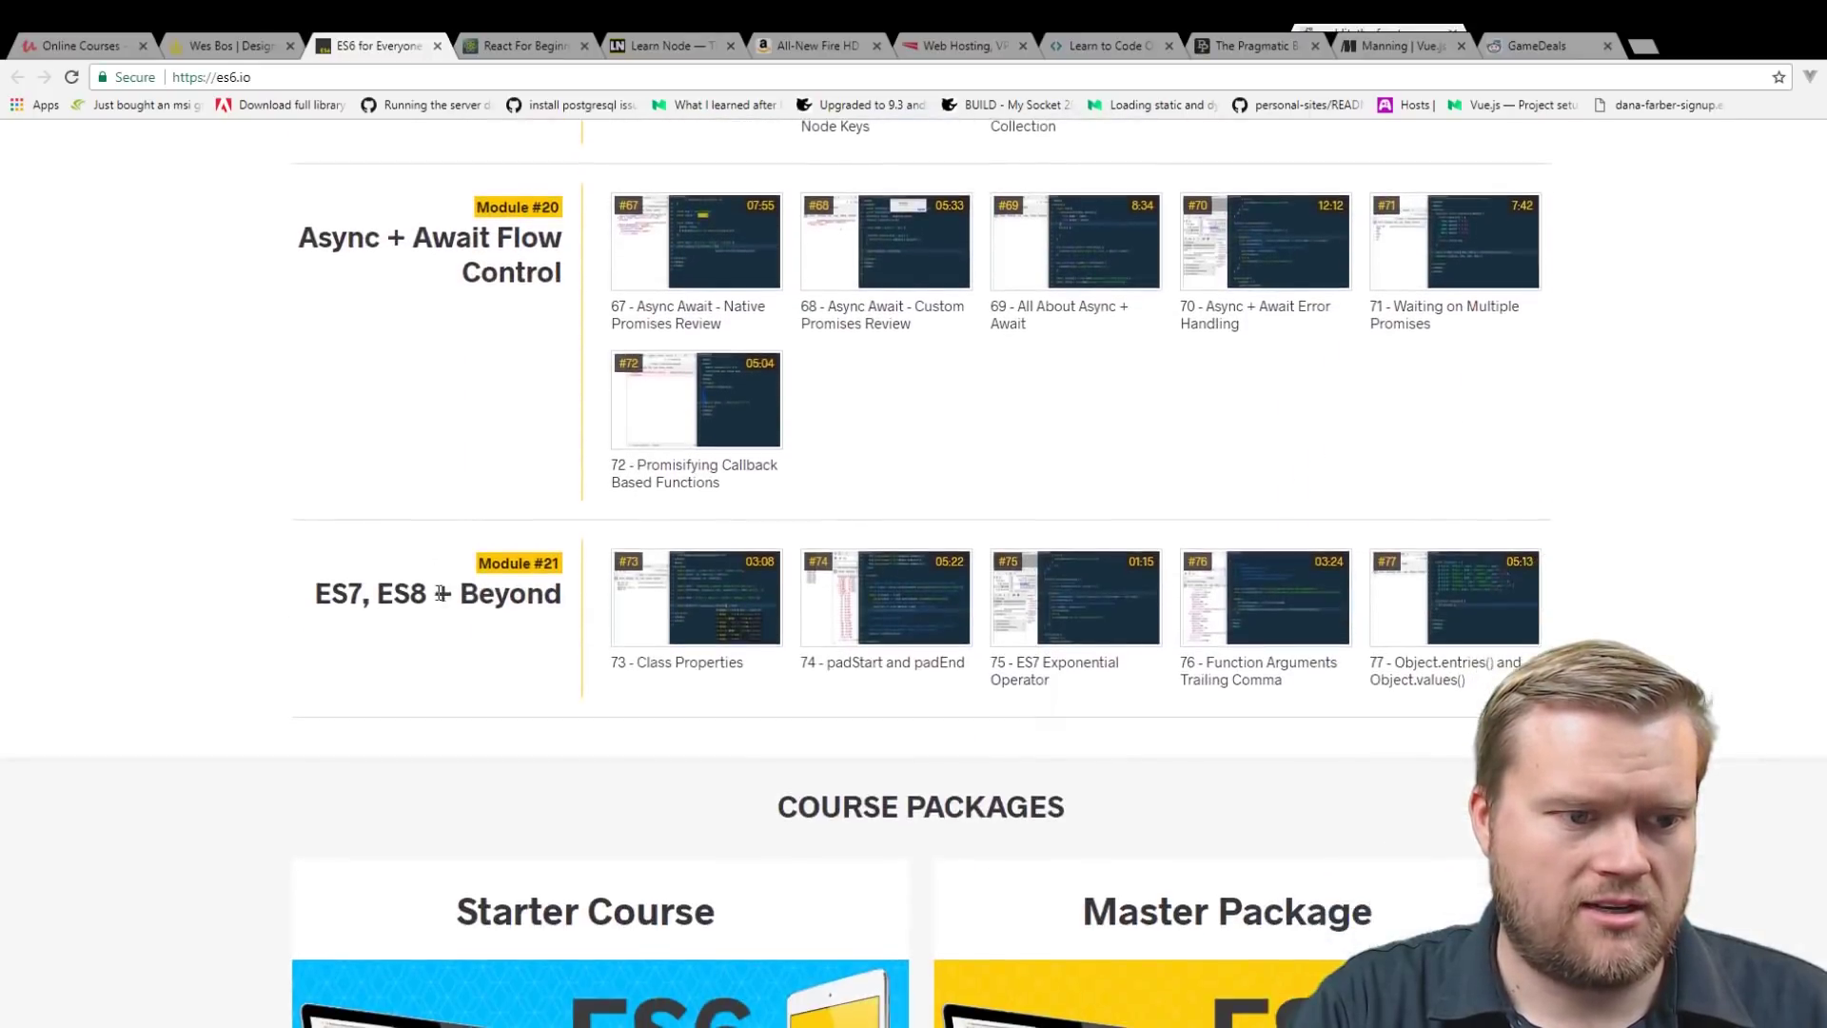
scroll(437, 601, "down", 1)
scroll(437, 600, "down", 3)
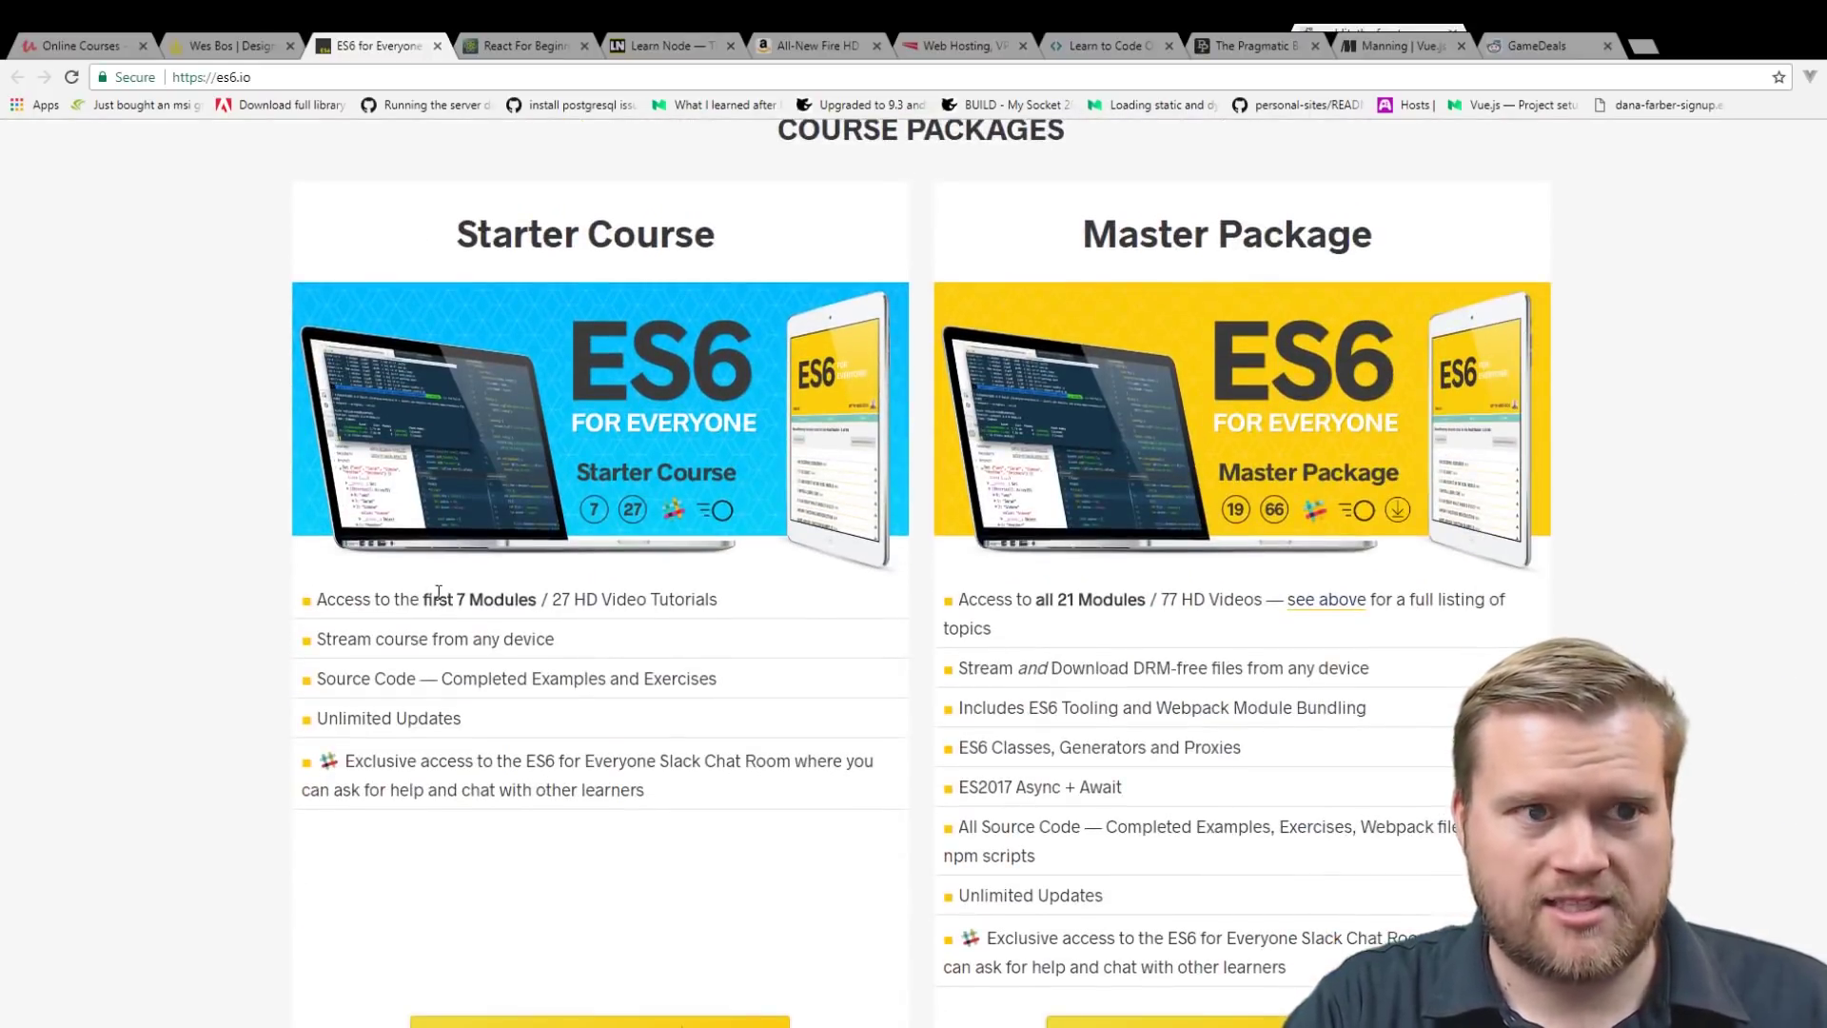
scroll(439, 596, "down", 1)
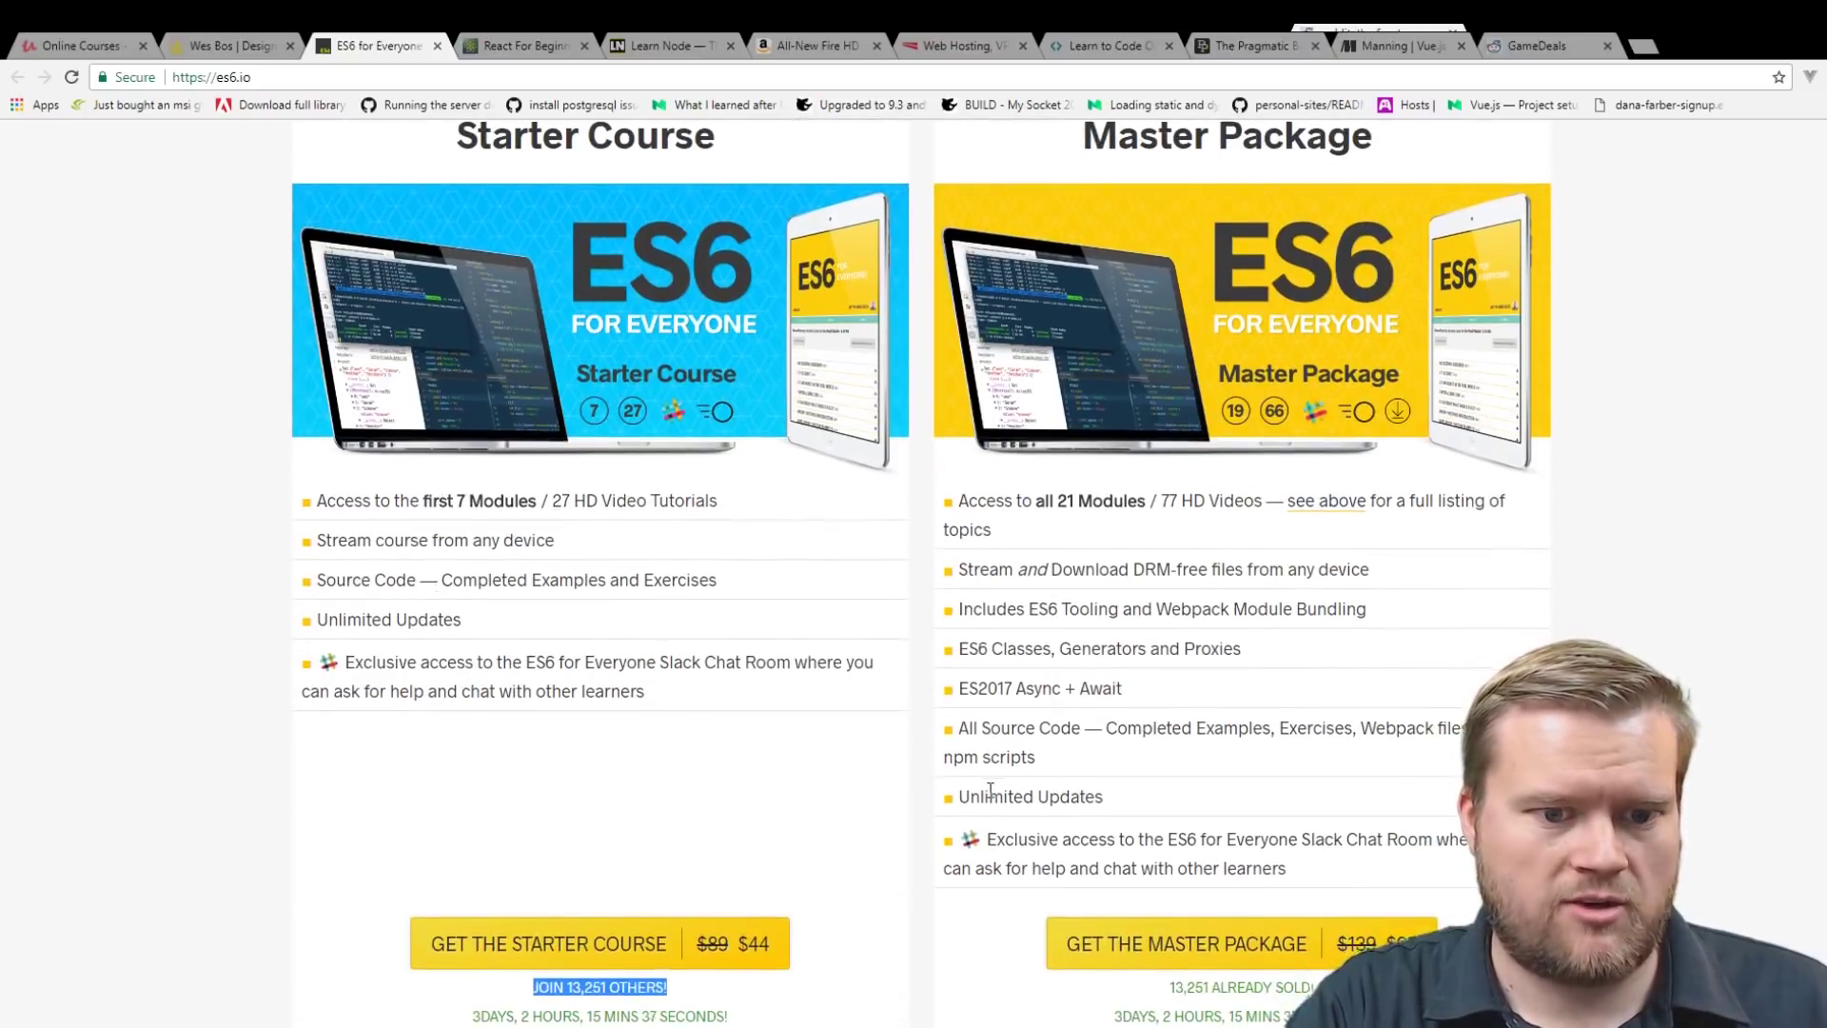
scroll(650, 661, "down", 2)
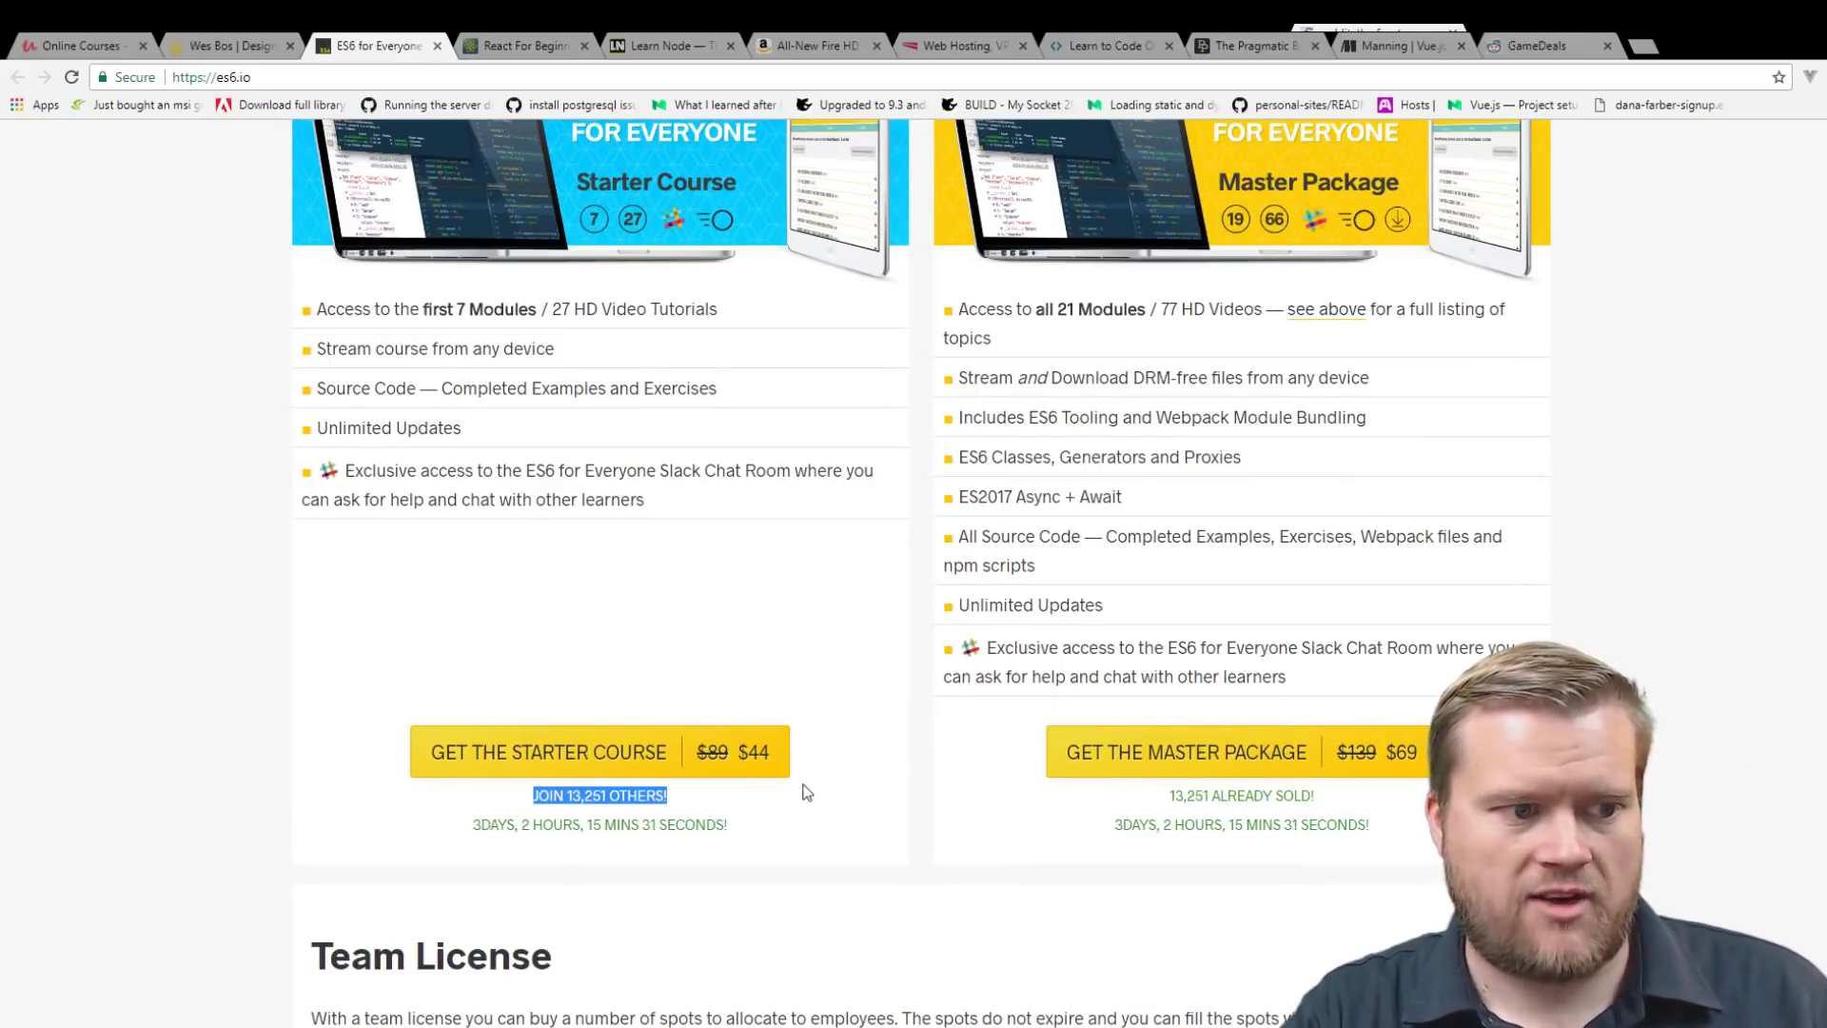
scroll(804, 793, "up", 1)
scroll(800, 807, "up", 1)
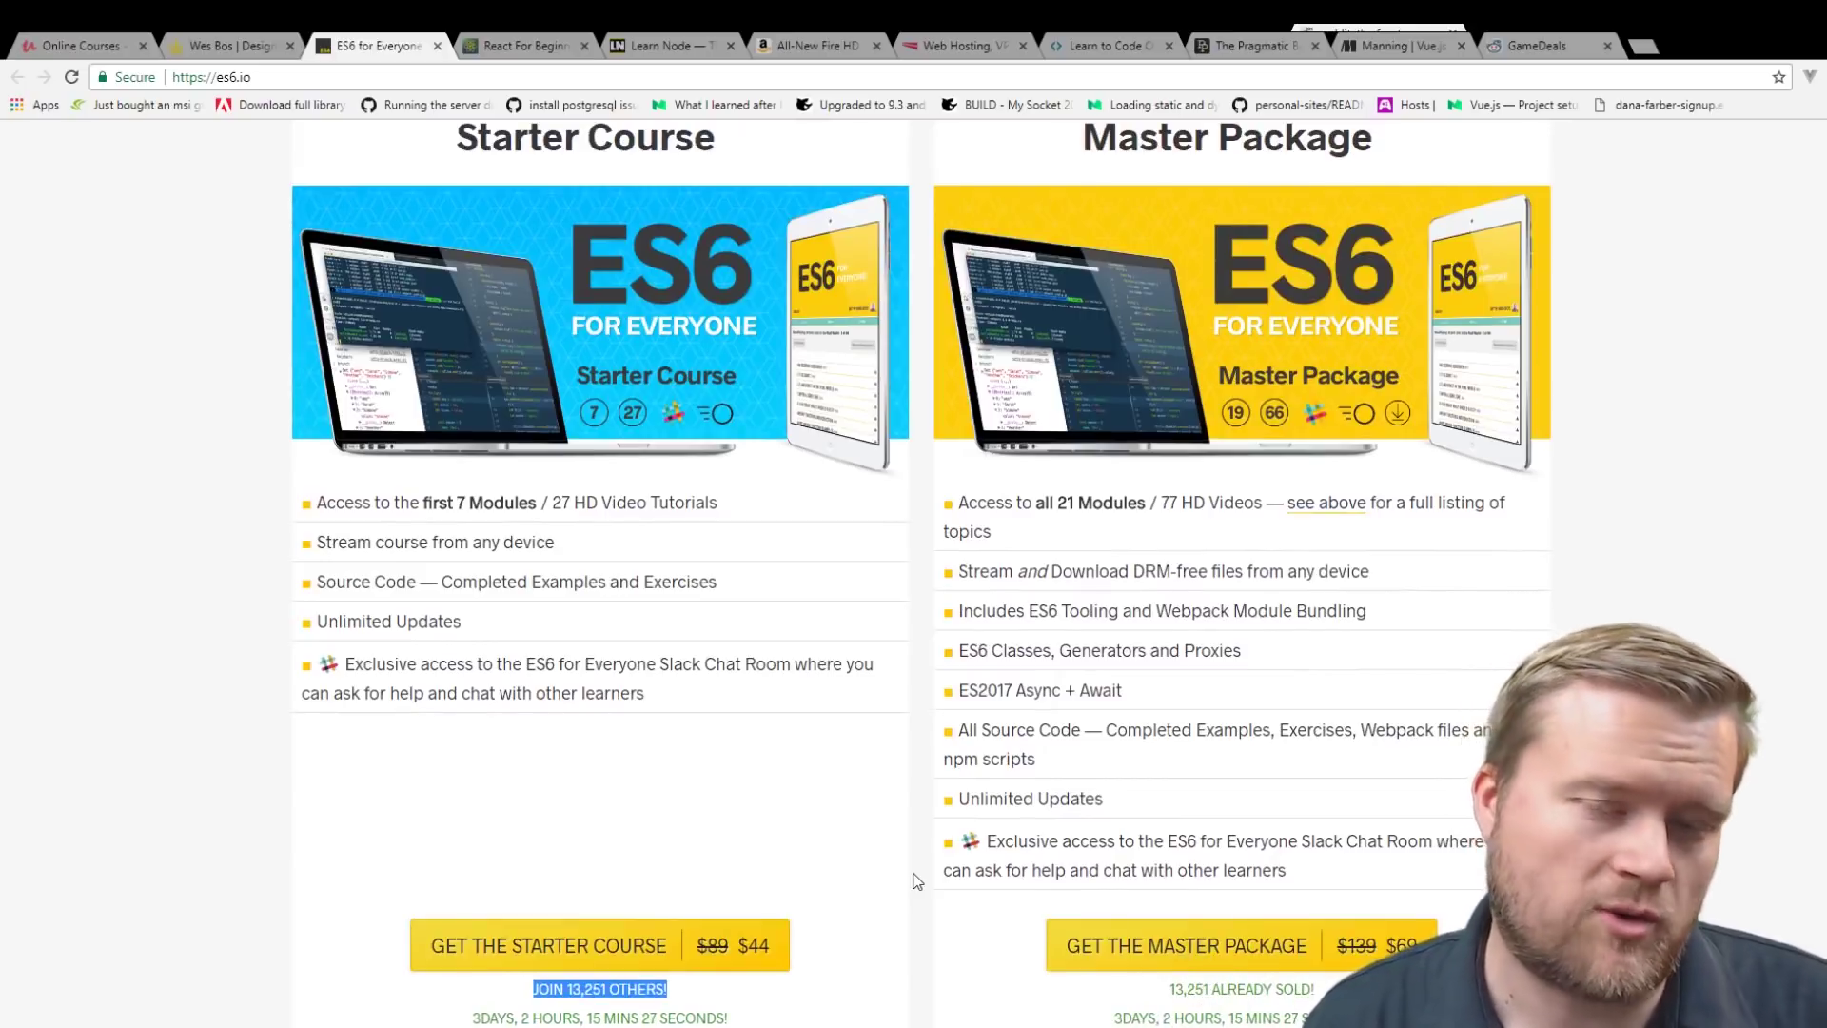
scroll(918, 880, "down", 2)
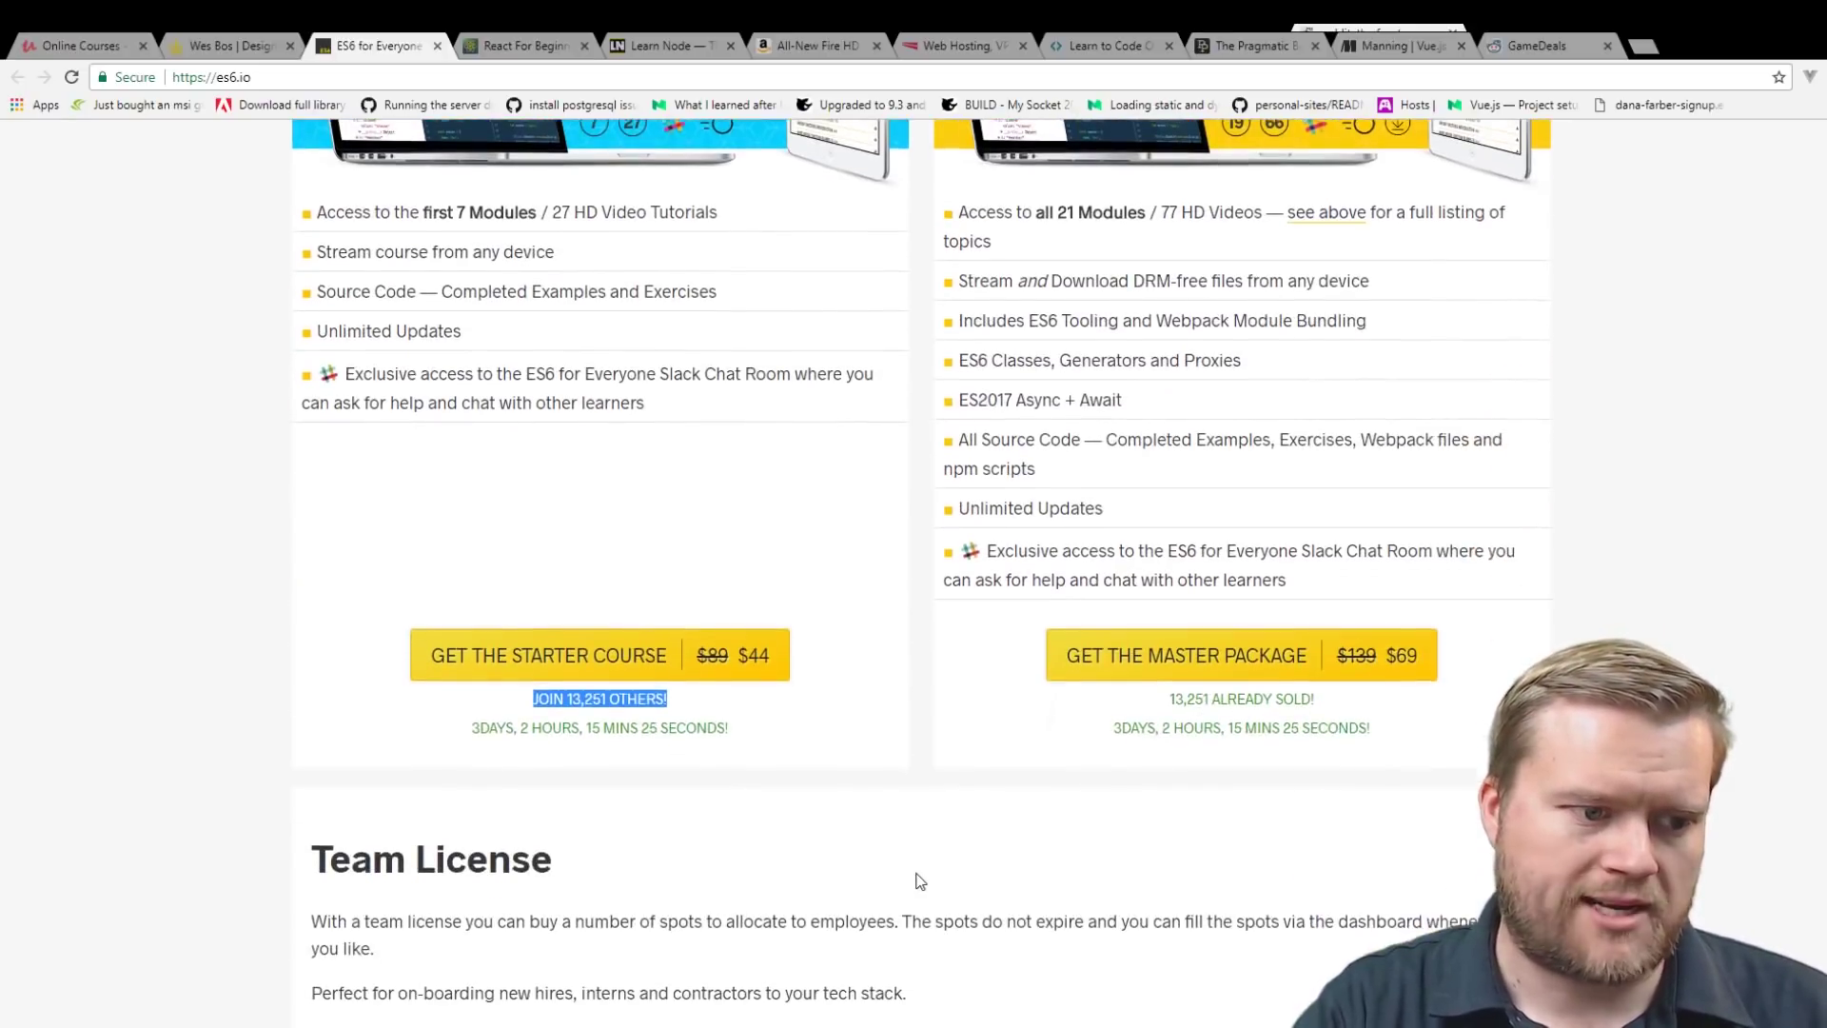
scroll(918, 880, "down", 1)
scroll(918, 880, "down", 1)
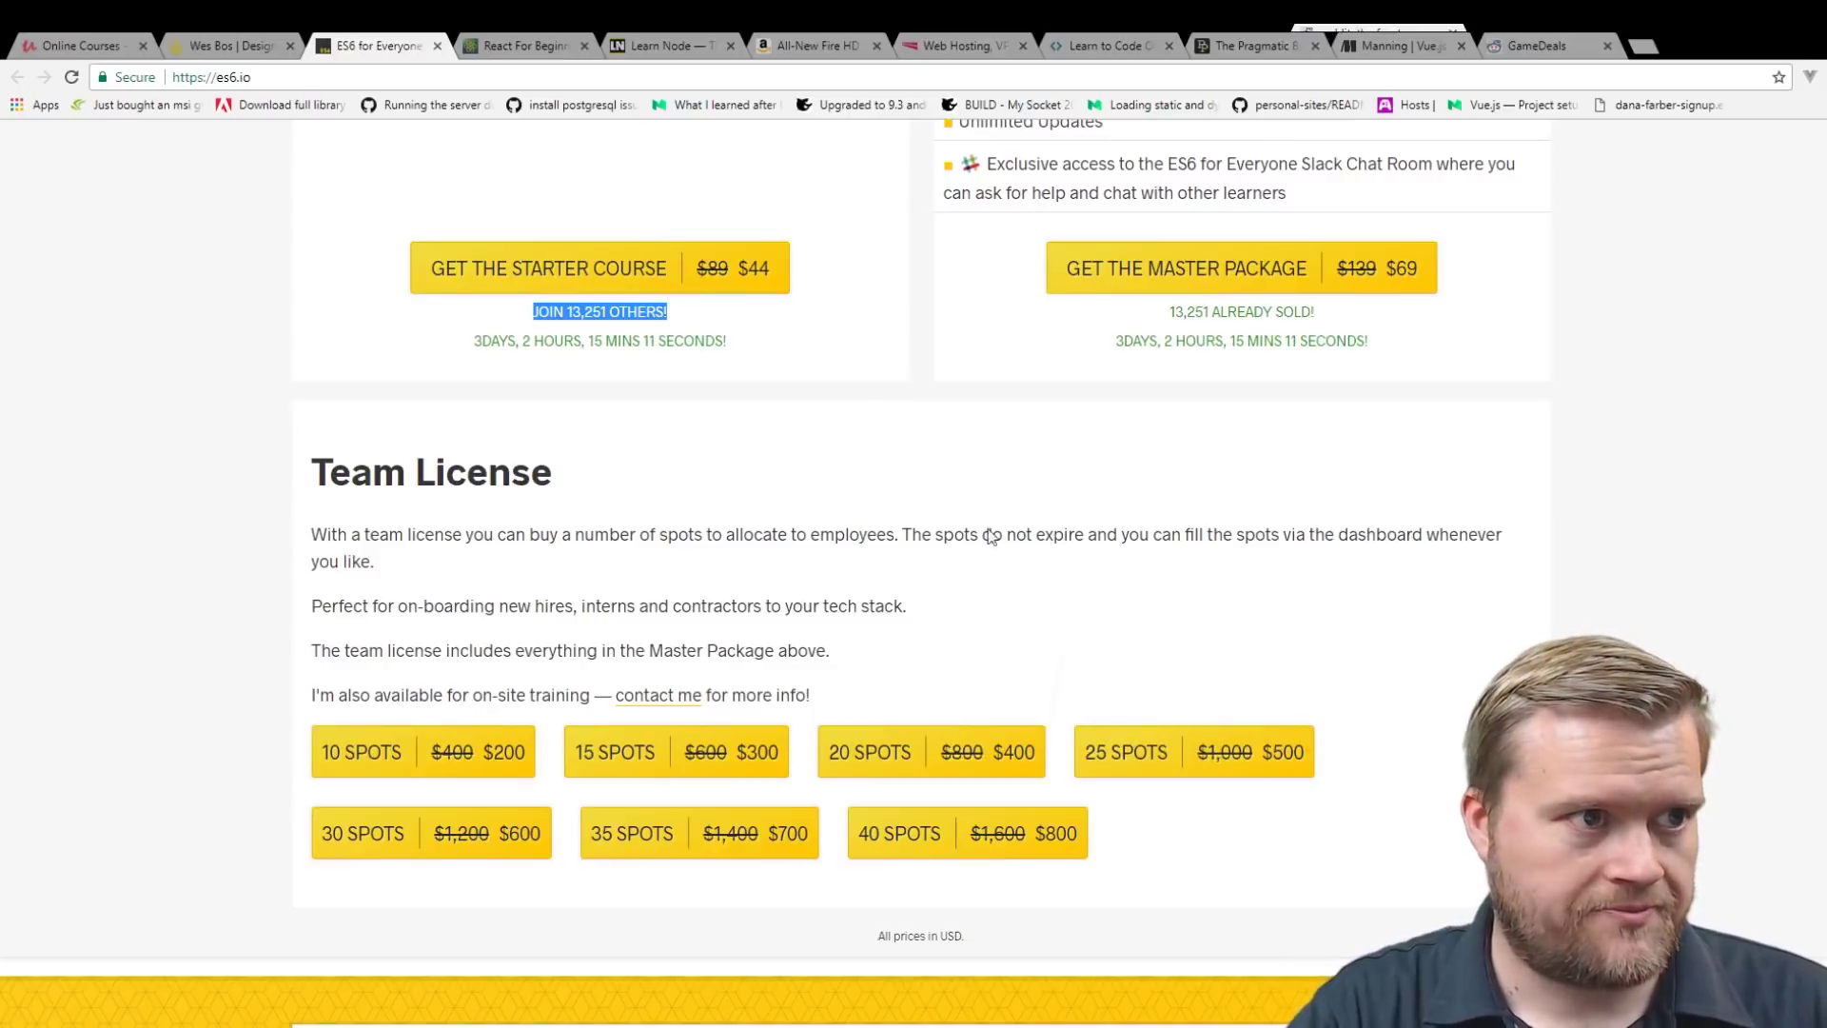
Switch to the React for Beginners course page with its Black Friday 50% off banner.
left_click(553, 41)
scroll(358, 501, "up", 1)
scroll(401, 494, "up", 10)
scroll(420, 489, "up", 10)
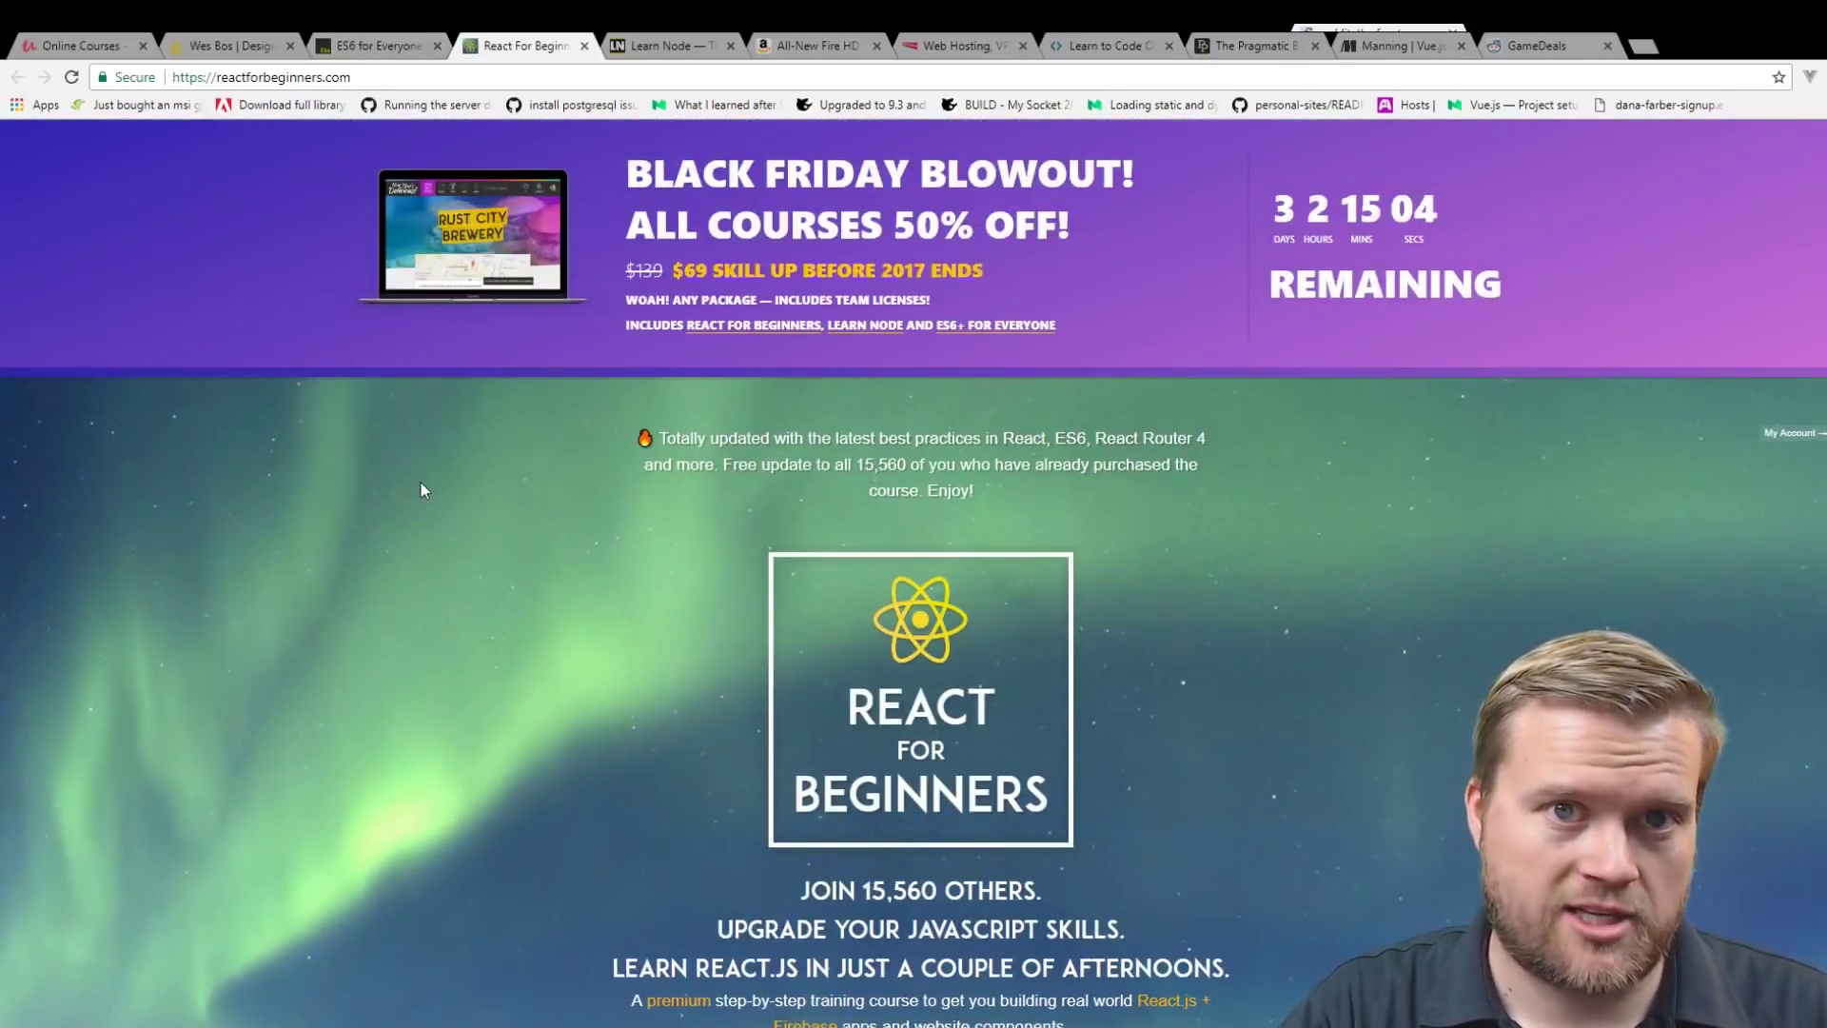
scroll(422, 490, "down", 3)
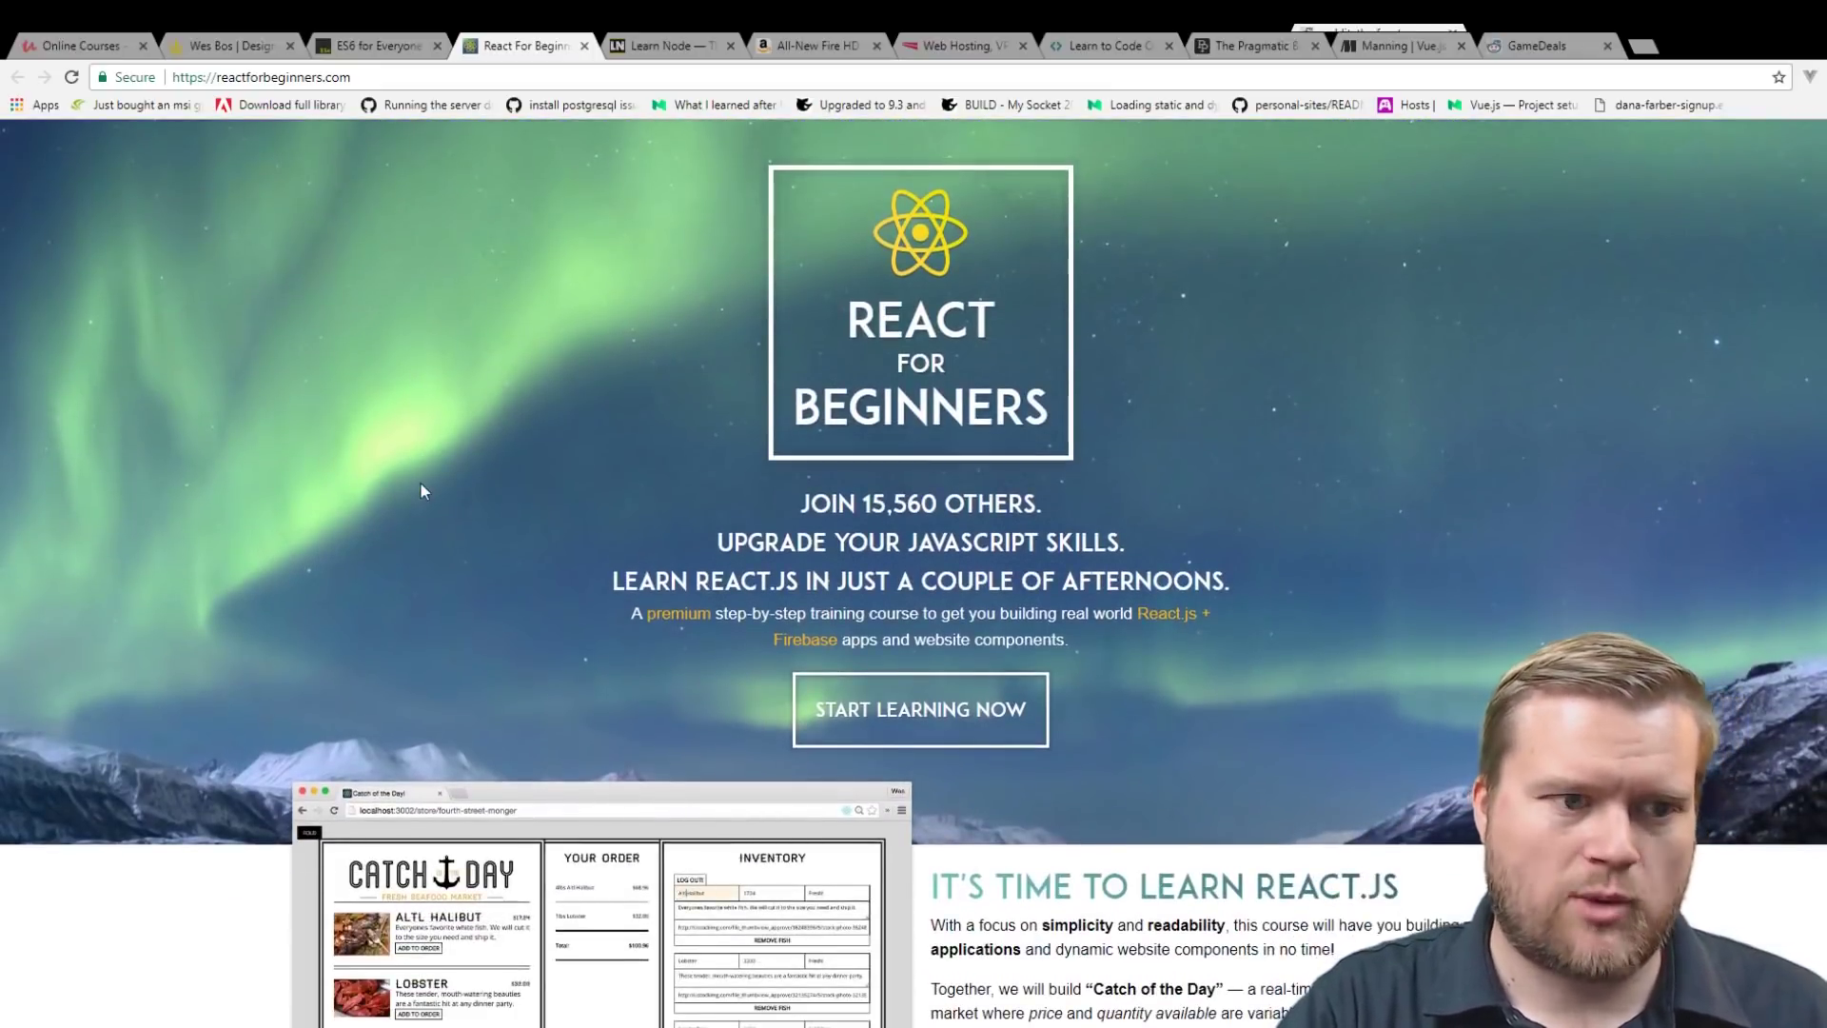
scroll(421, 490, "down", 6)
scroll(421, 490, "down", 5)
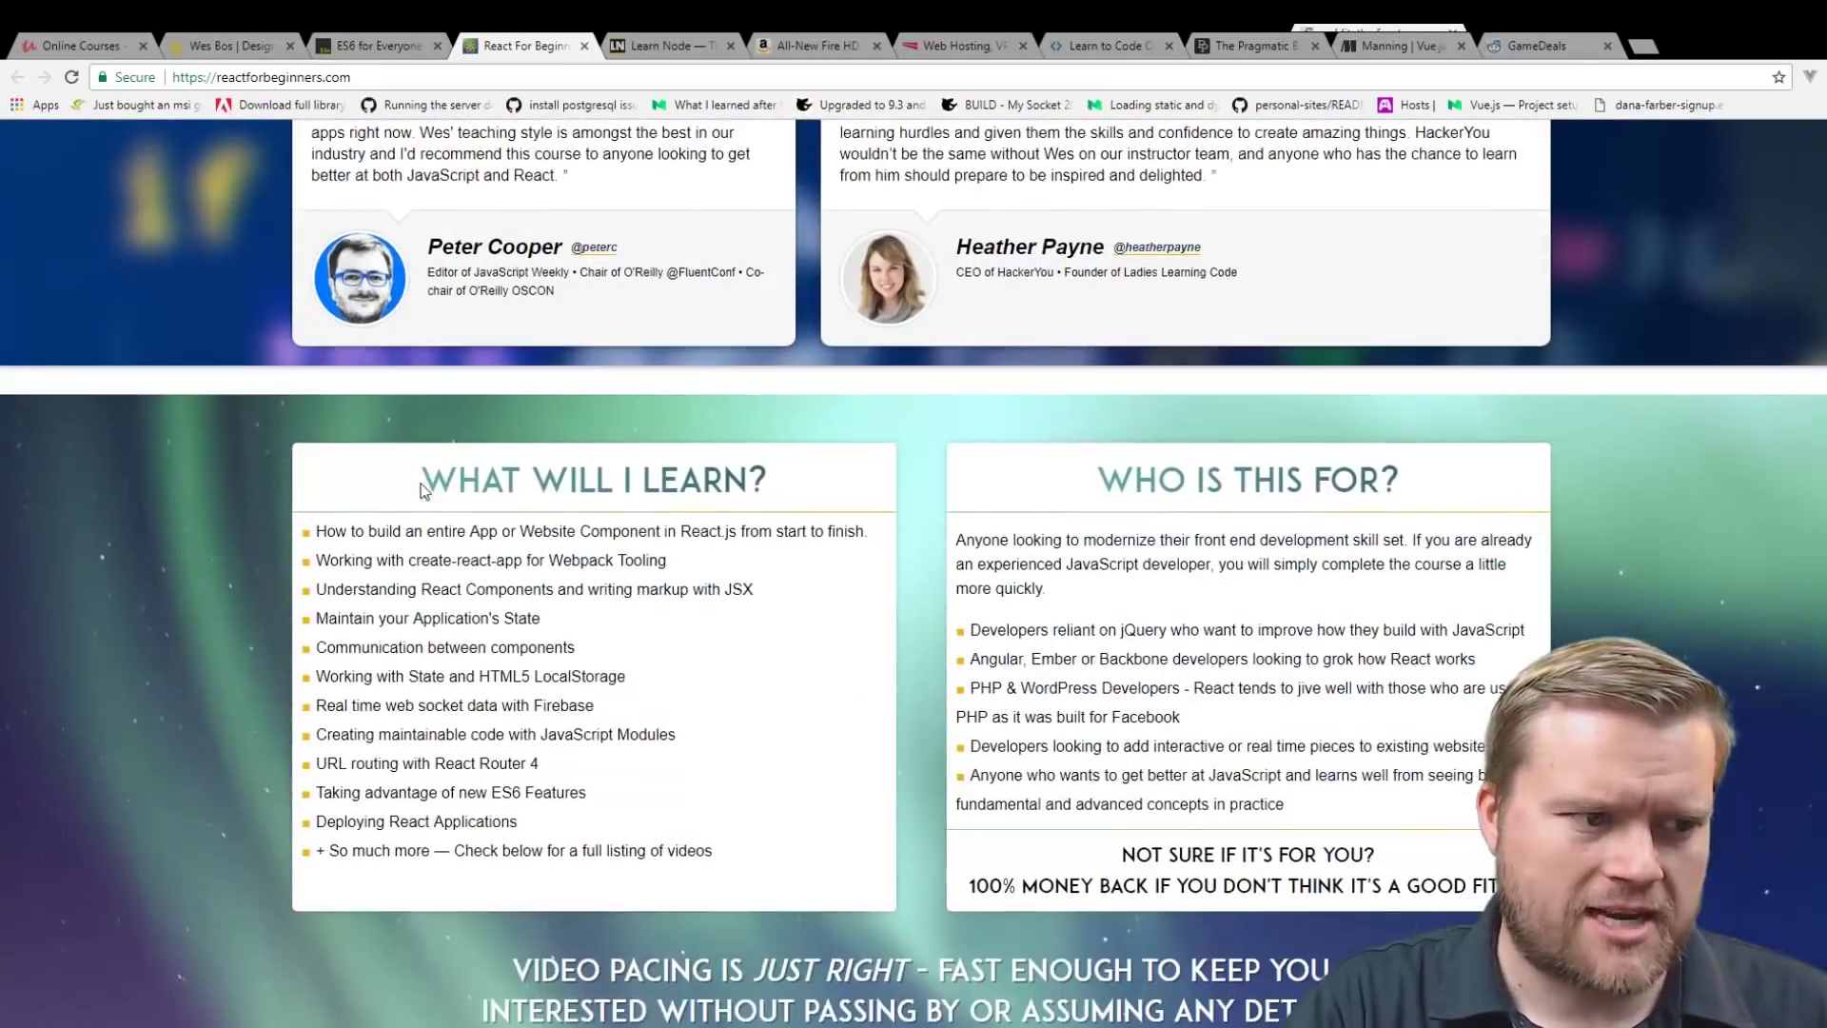
scroll(421, 490, "down", 5)
scroll(420, 489, "down", 1)
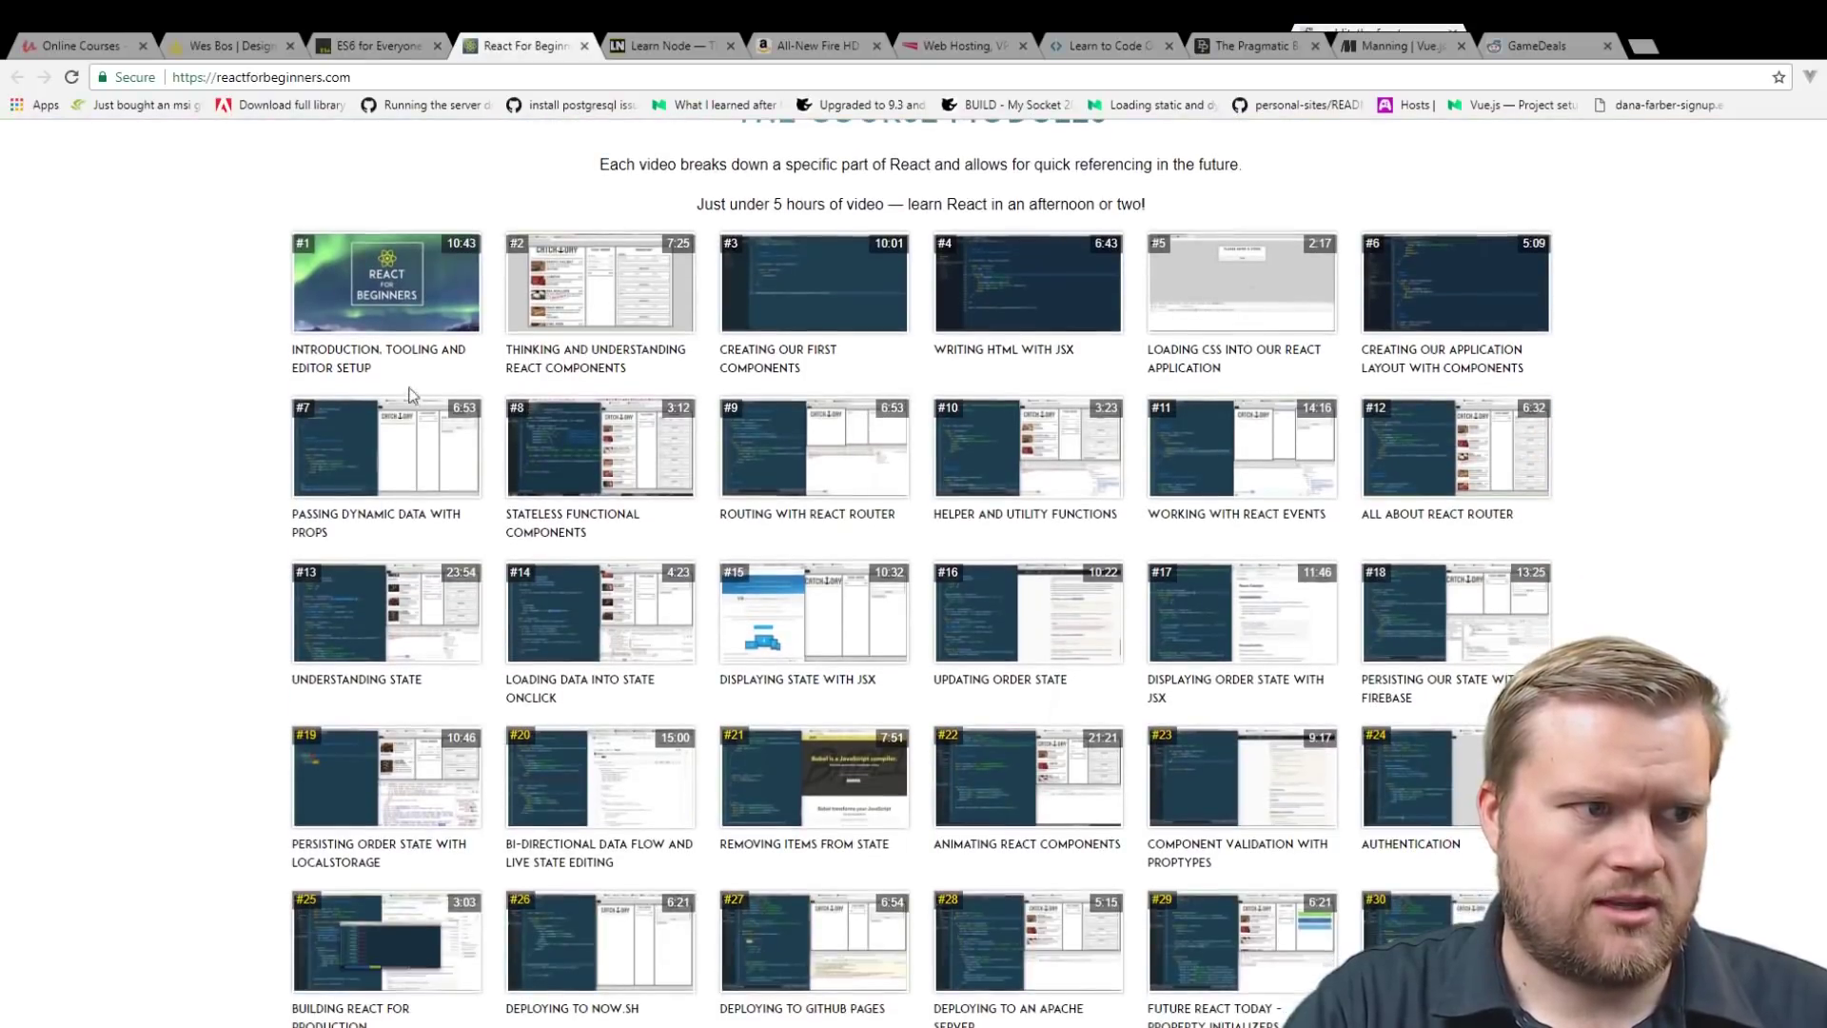
scroll(257, 477, "down", 1)
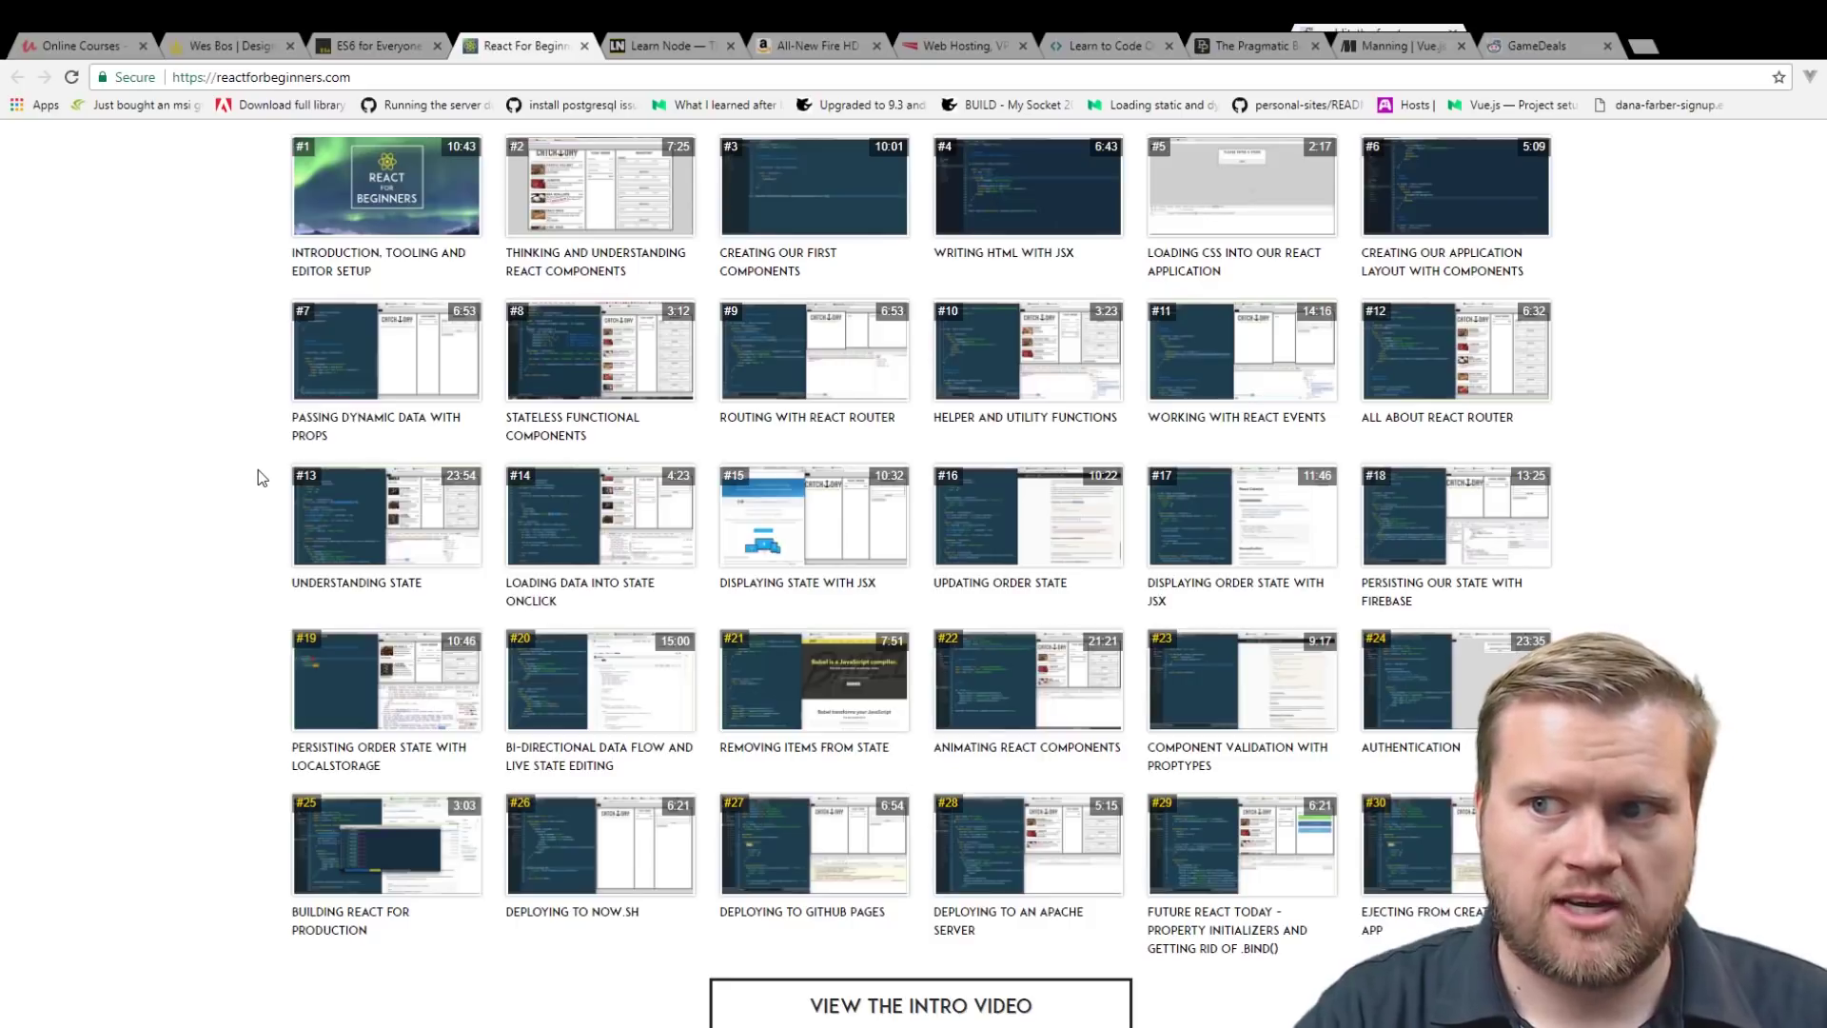
scroll(268, 468, "down", 4)
scroll(269, 469, "down", 3)
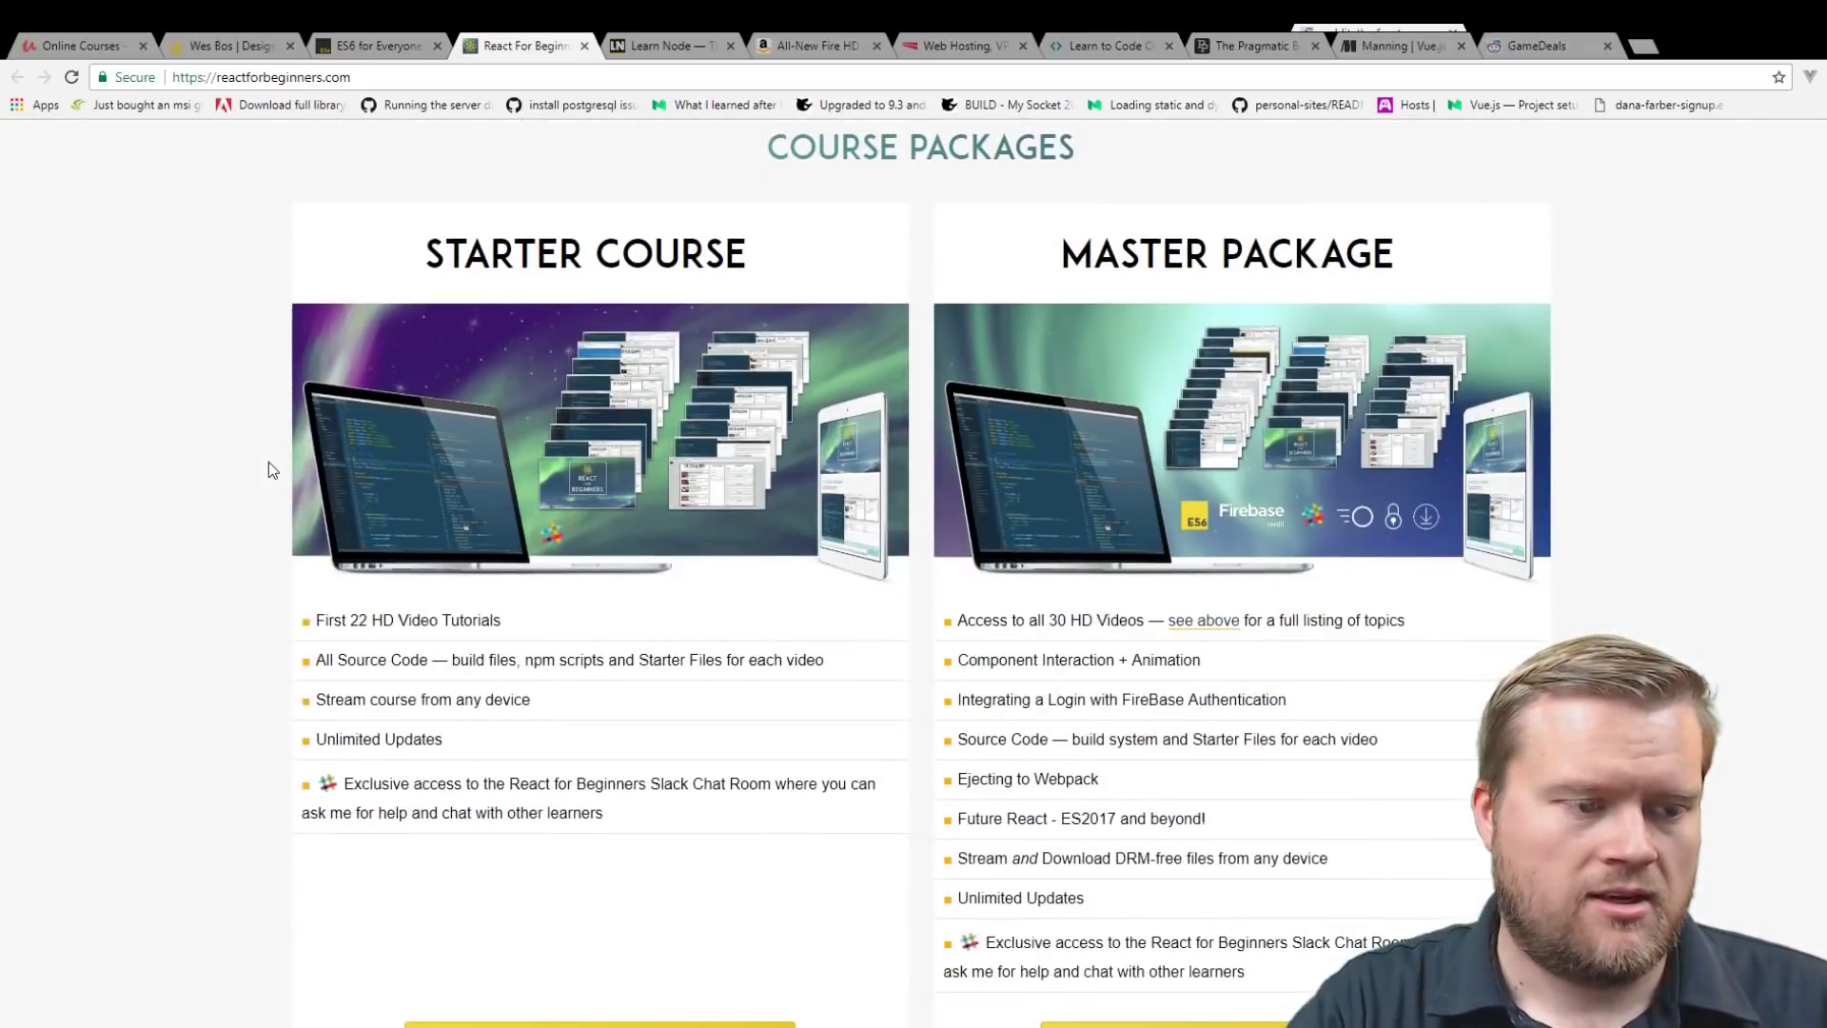
scroll(848, 506, "down", 4)
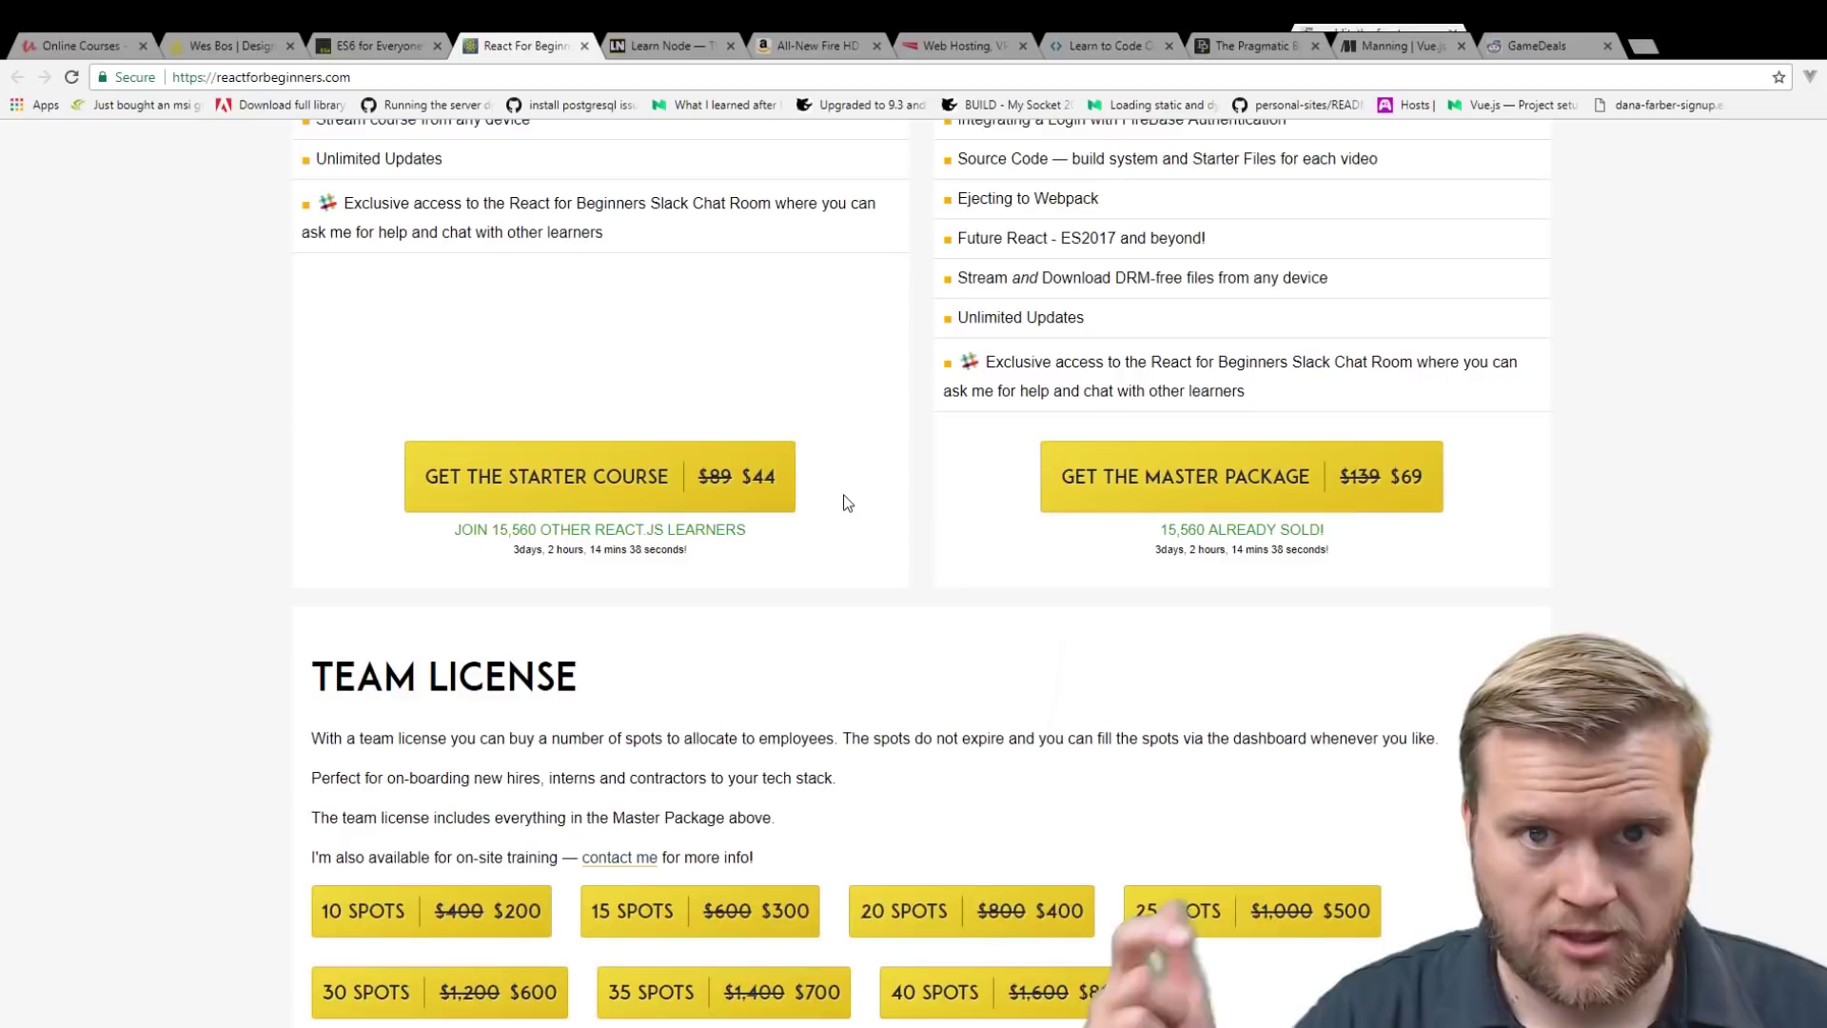
scroll(879, 501, "down", 2)
scroll(880, 500, "down", 2)
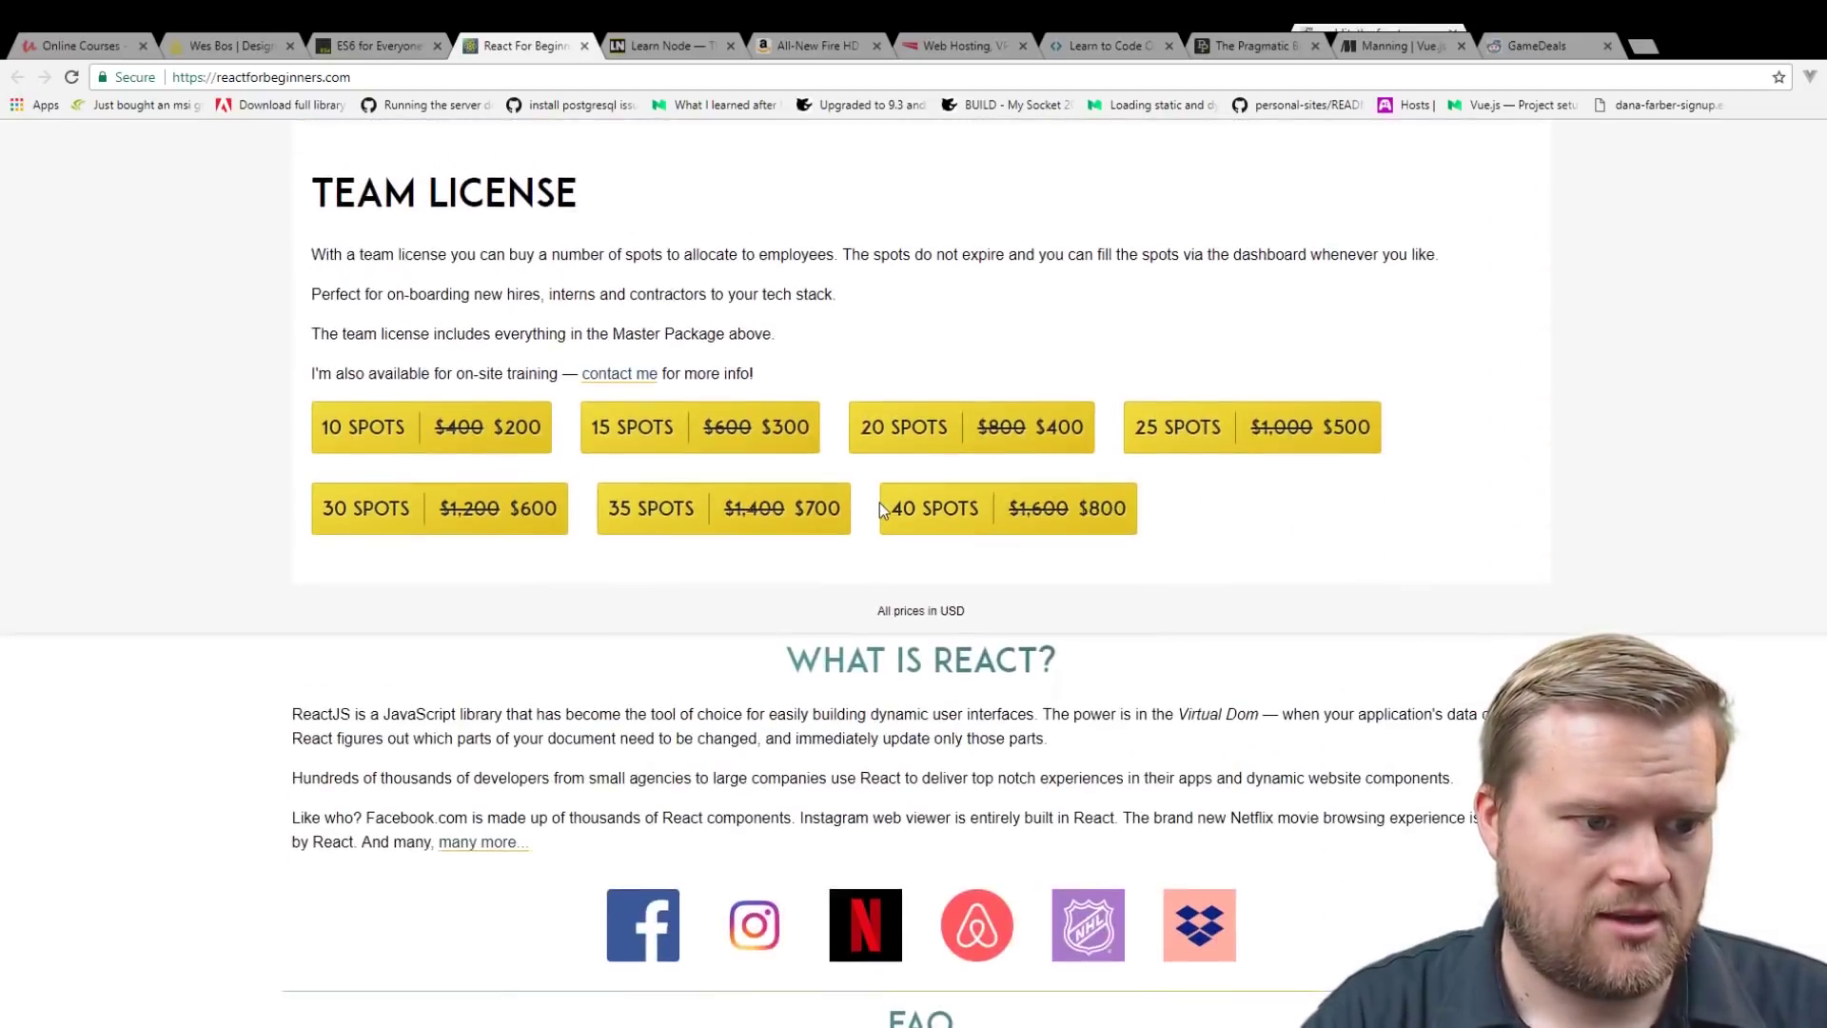
scroll(880, 502, "down", 10)
scroll(879, 502, "down", 5)
scroll(879, 503, "down", 5)
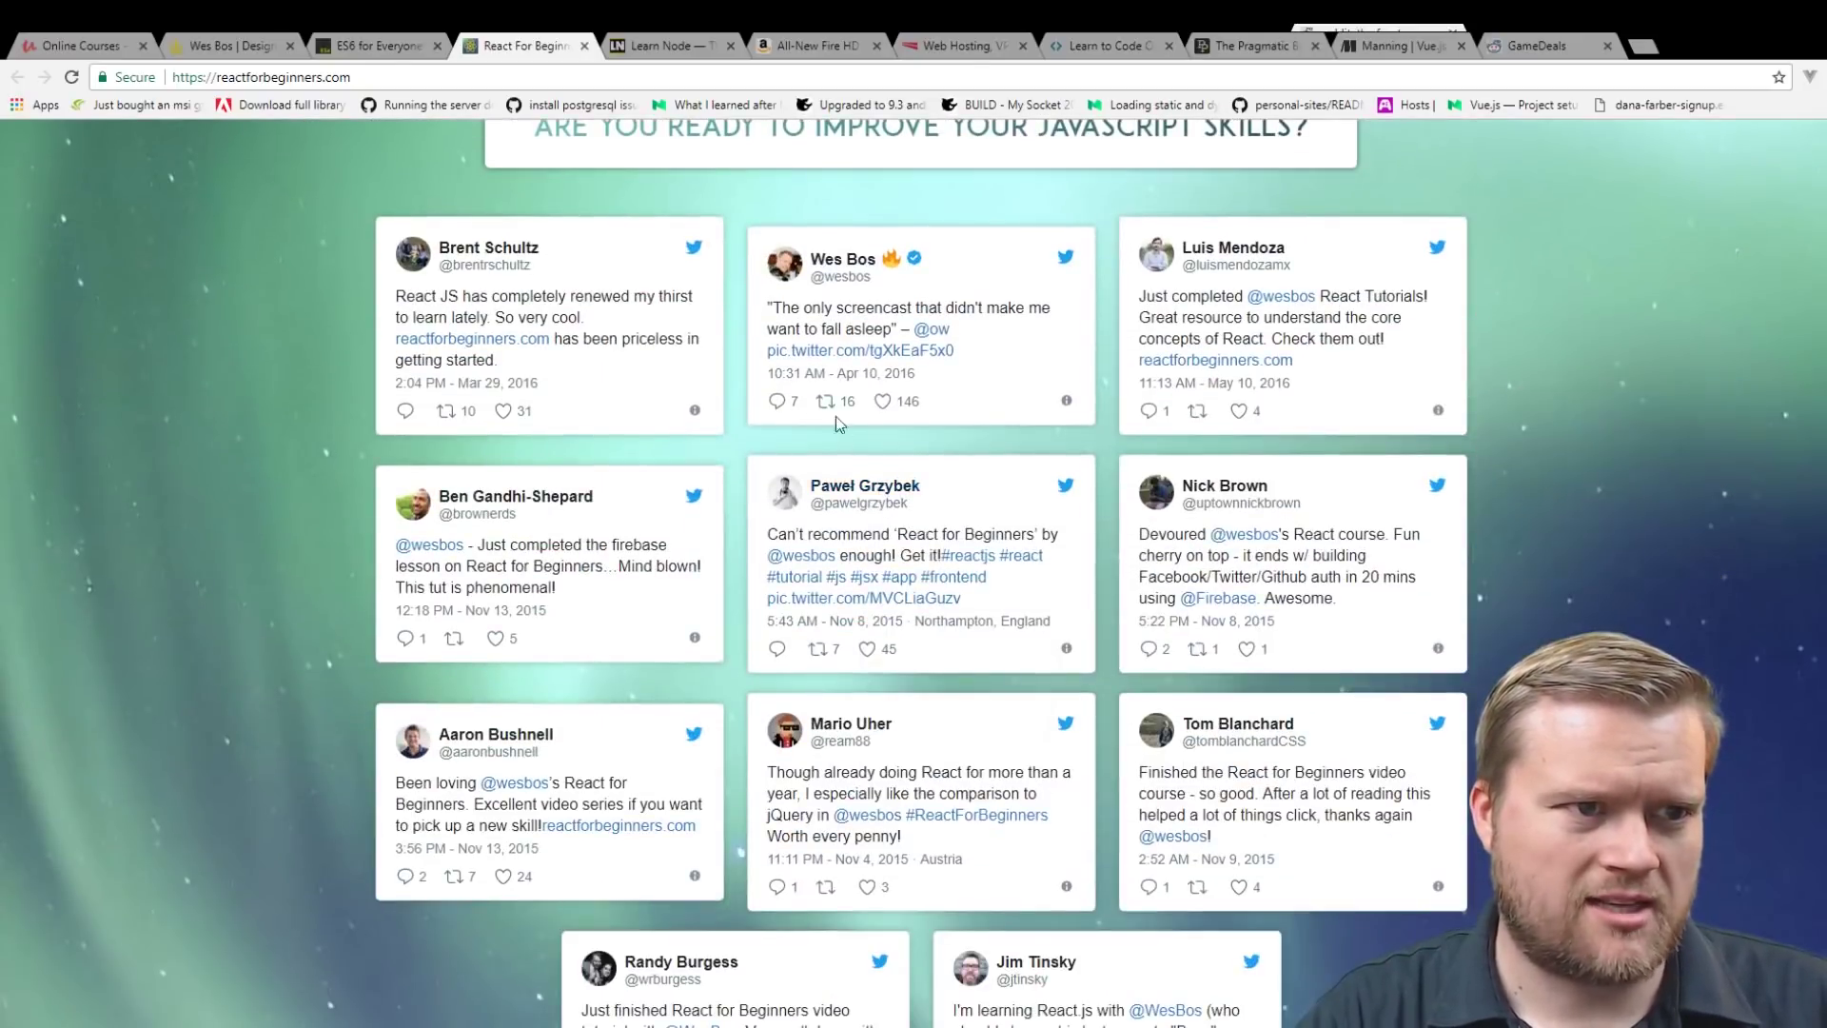
scroll(361, 528, "up", 1)
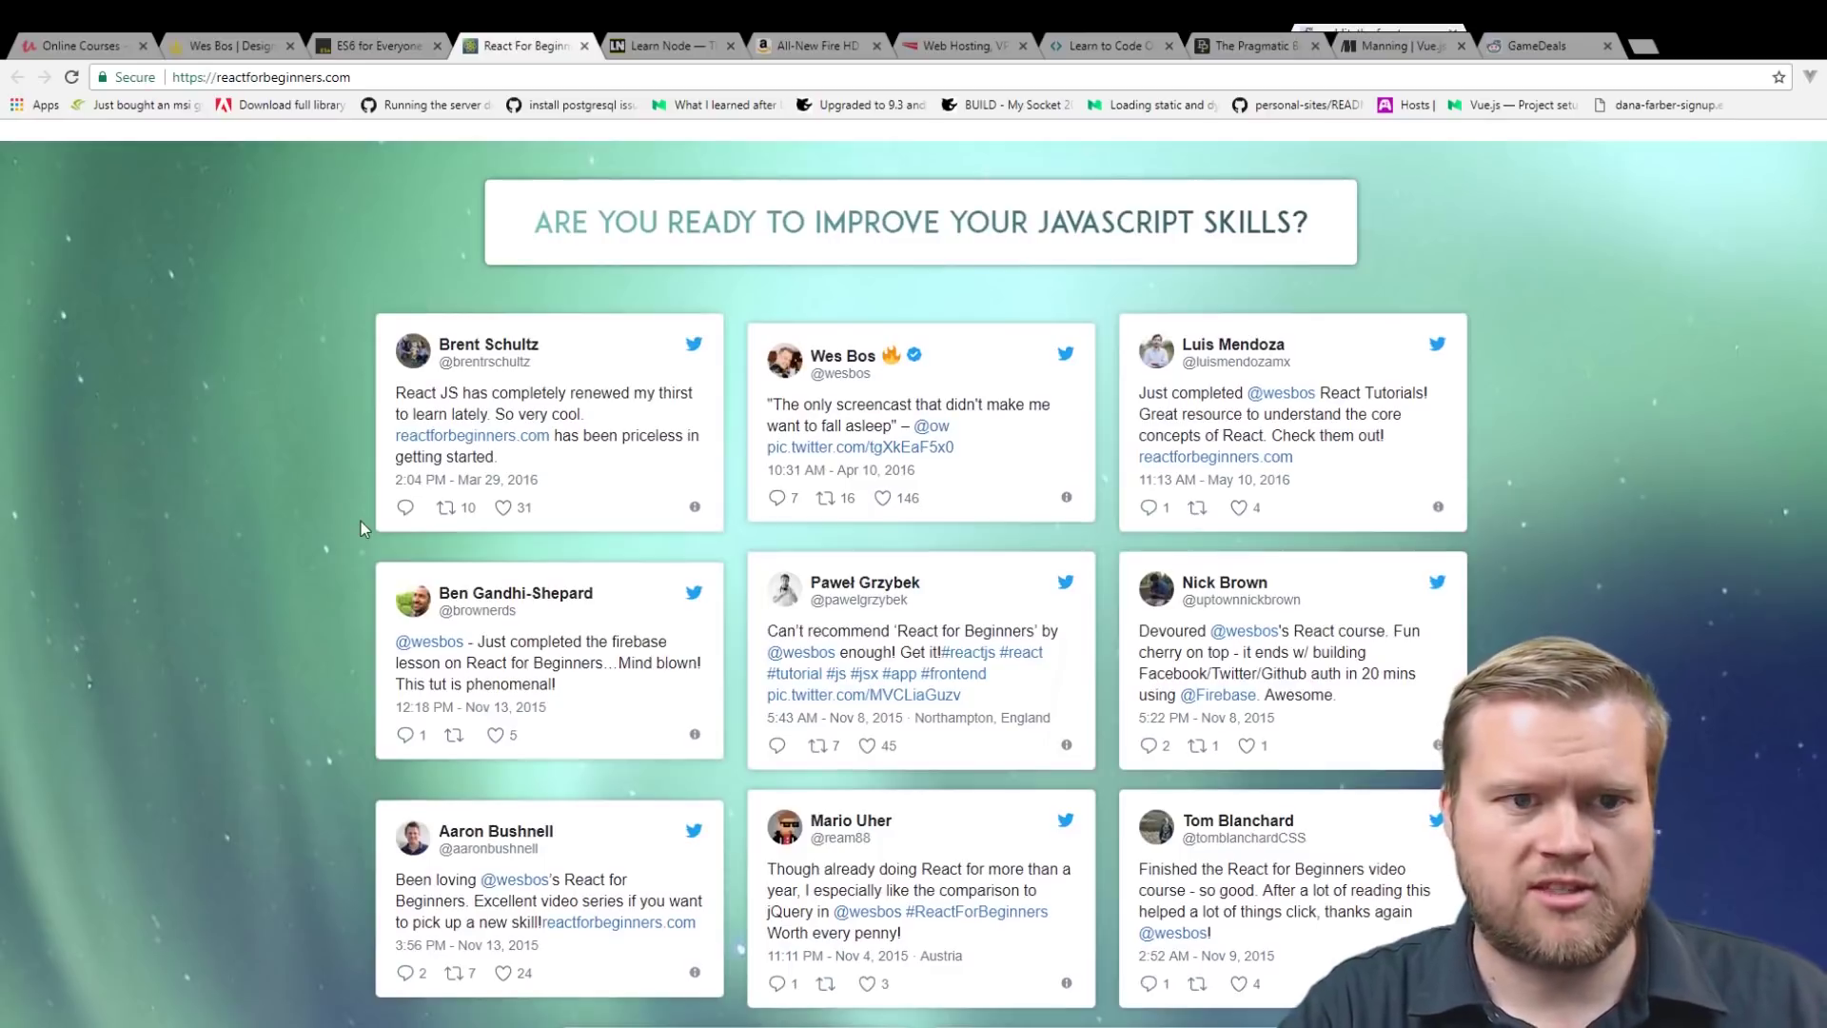
scroll(727, 442, "down", 1)
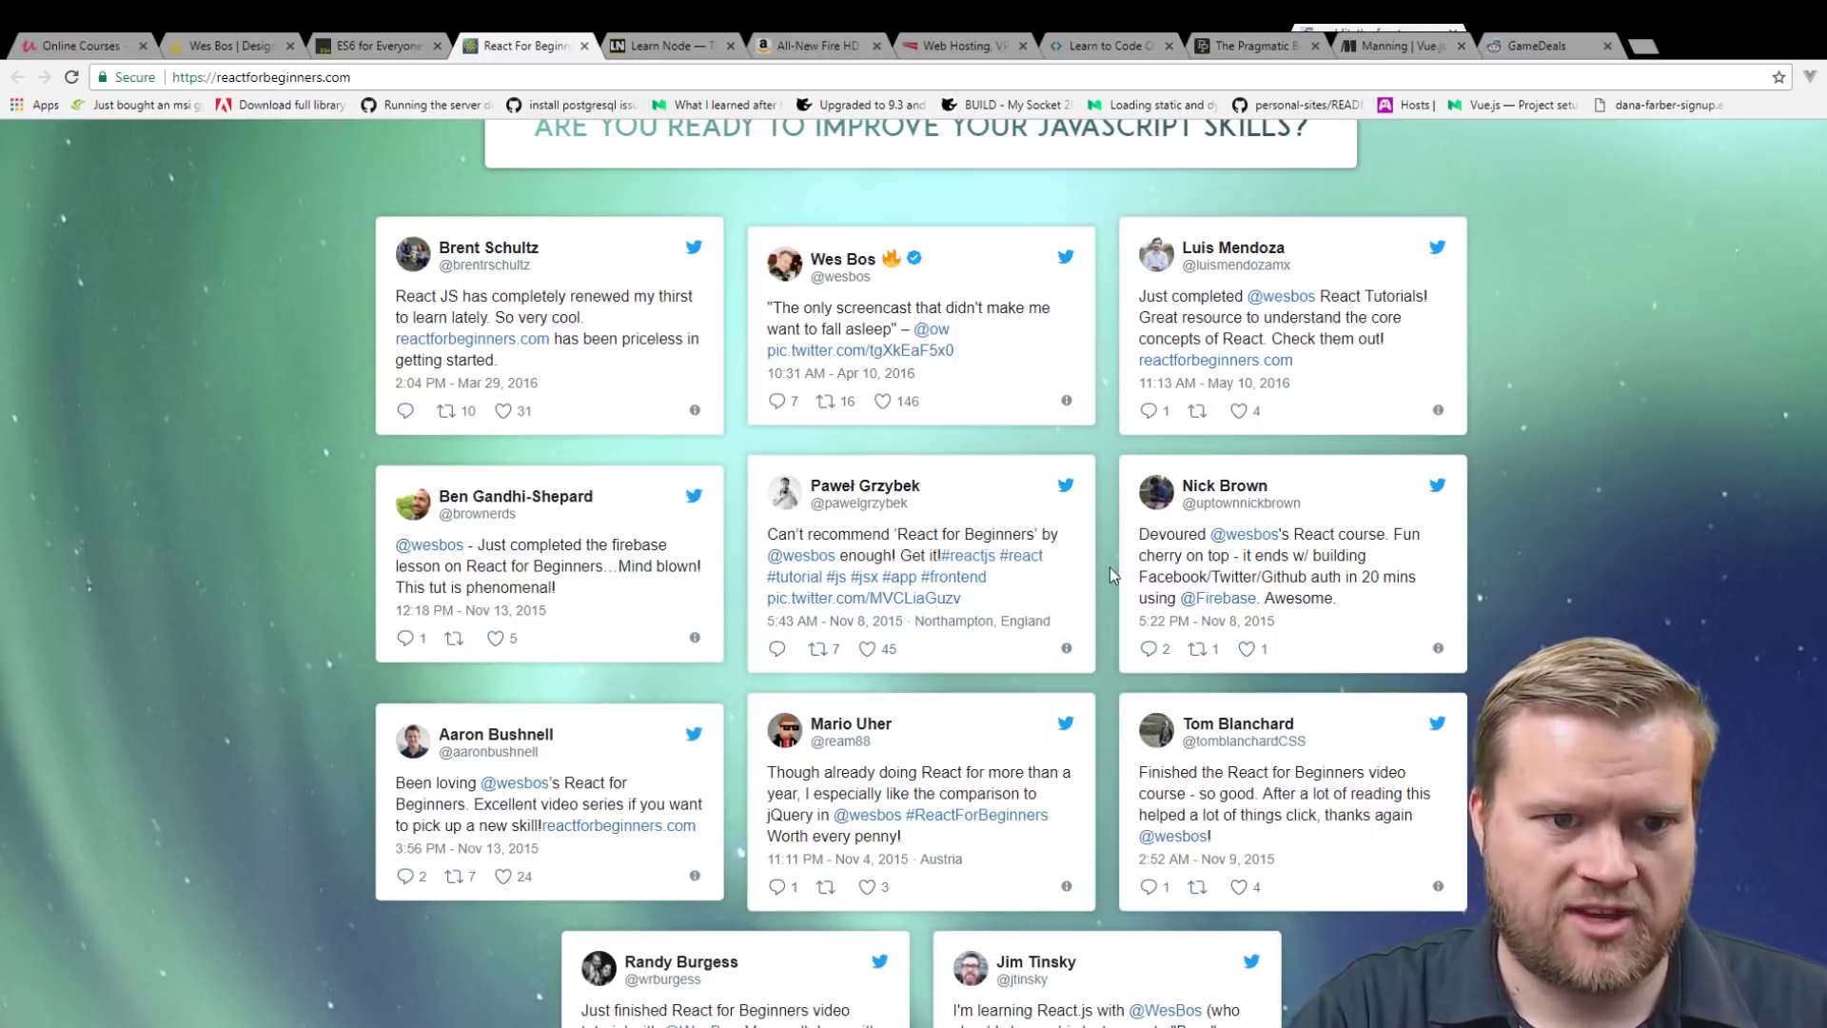
scroll(1108, 566, "down", 1)
scroll(1110, 568, "down", 1)
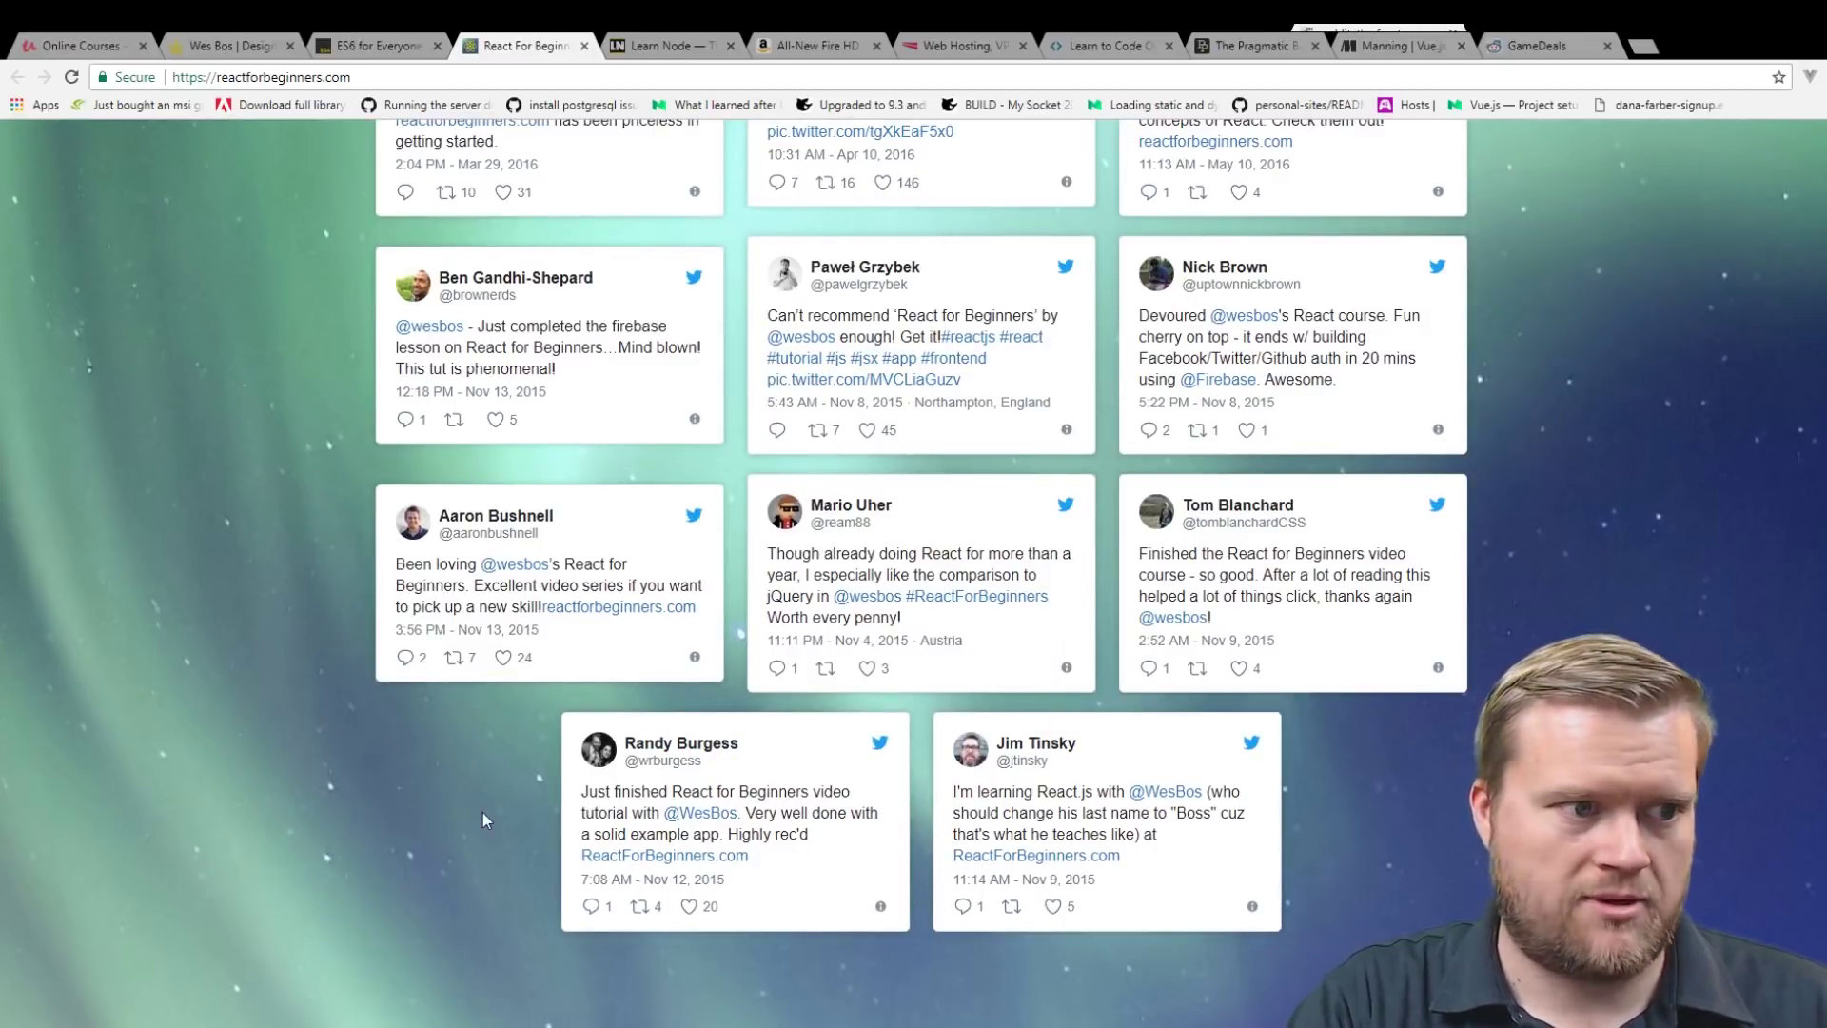
scroll(1386, 813, "up", 3)
scroll(1412, 795, "up", 5)
scroll(1411, 796, "up", 10)
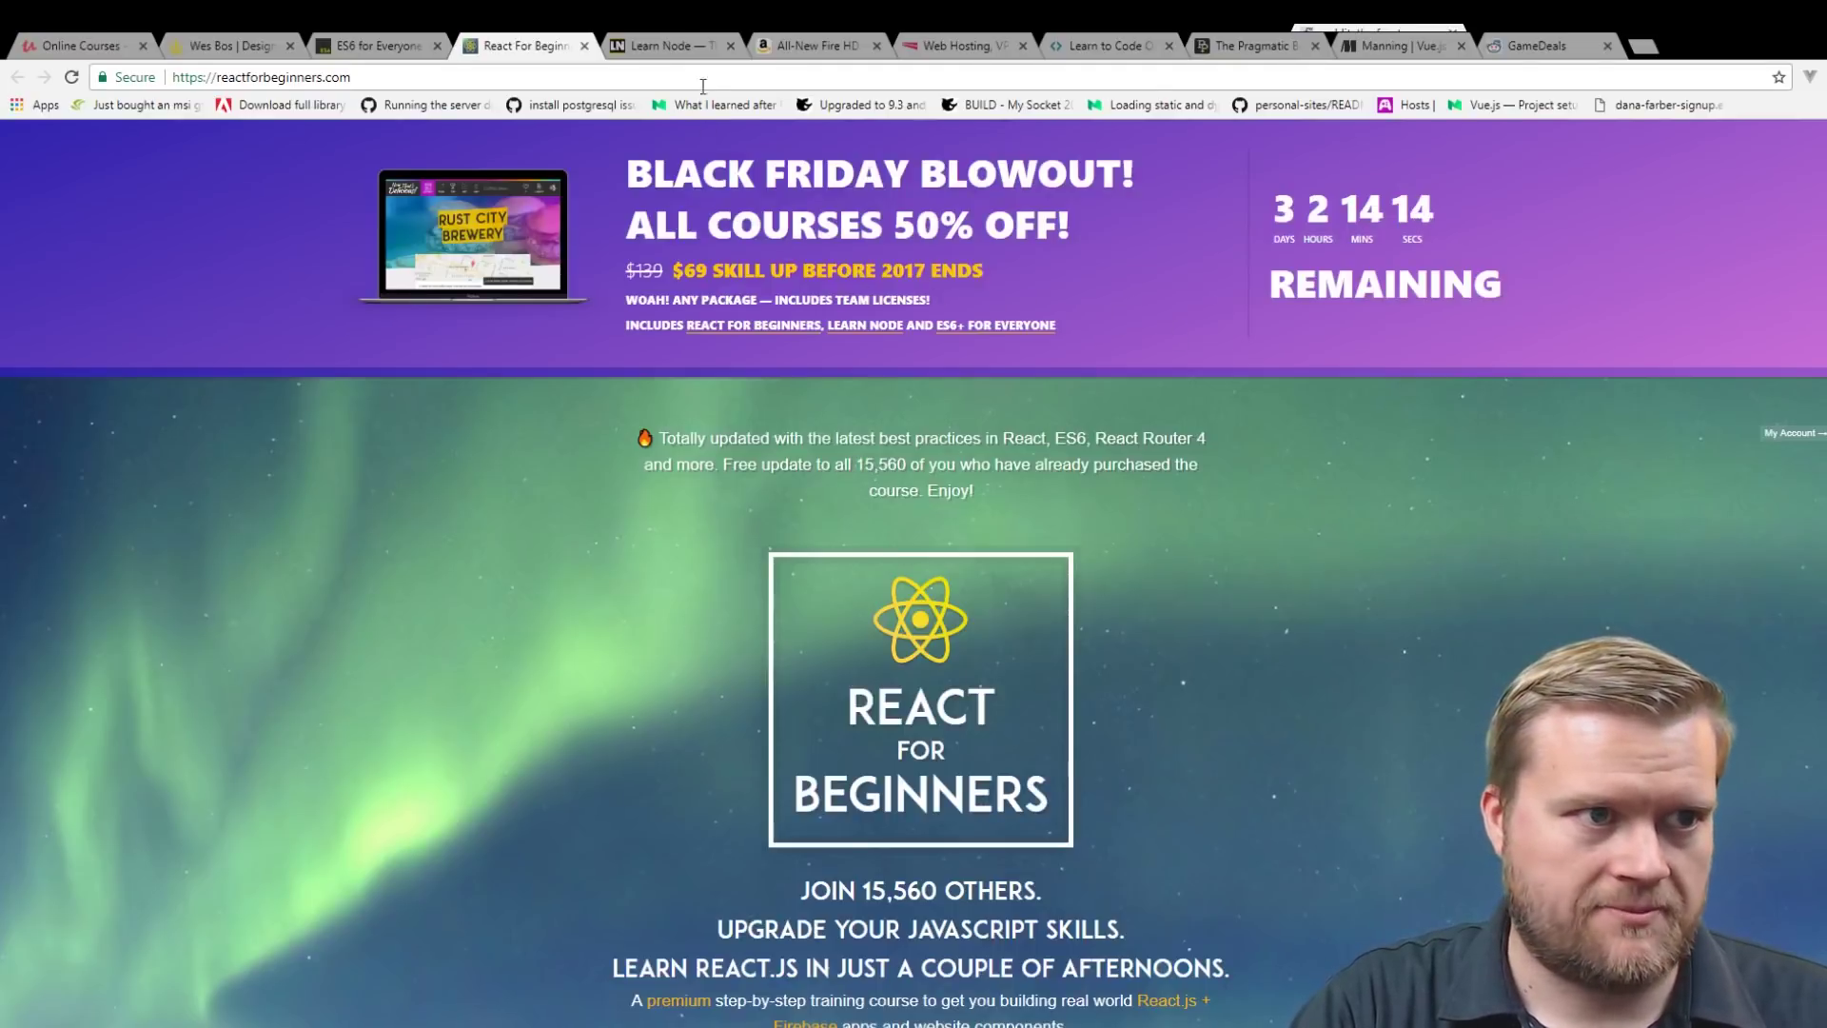
Move to the Learn Node page and highlight the sentence on who the course suits.
key("ctrl+Tab")
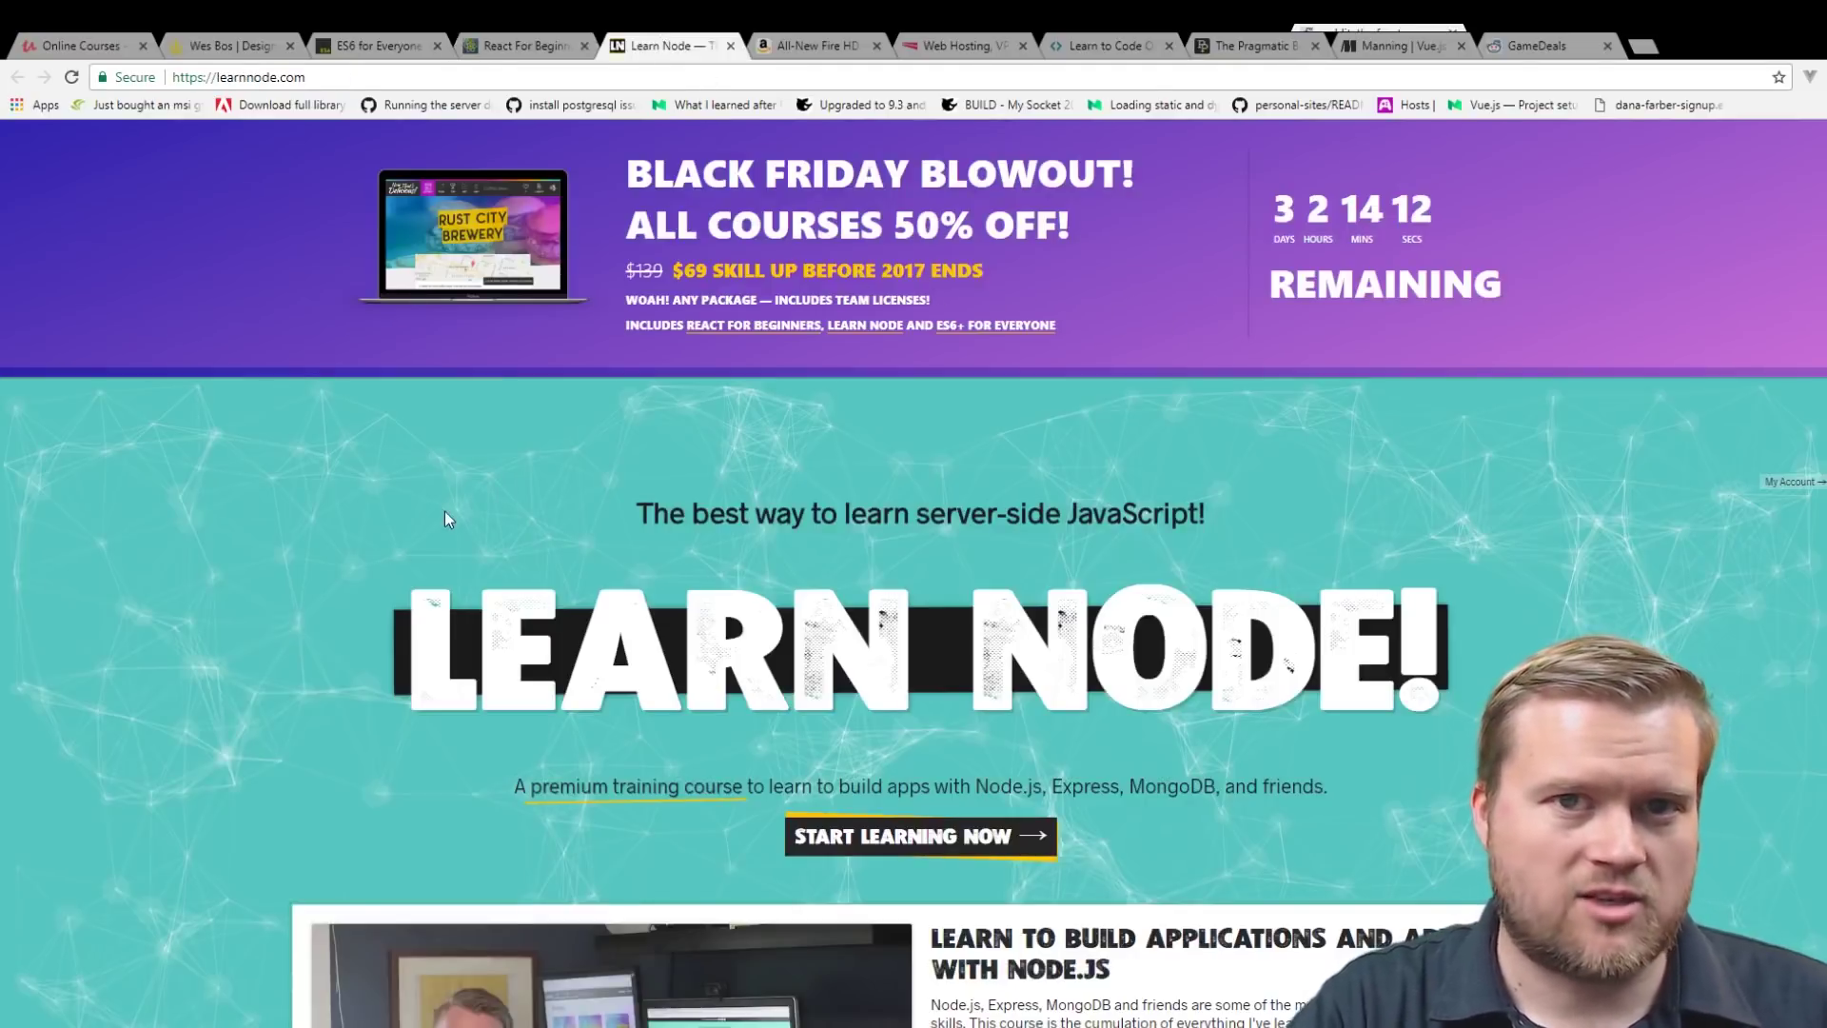
scroll(364, 578, "down", 5)
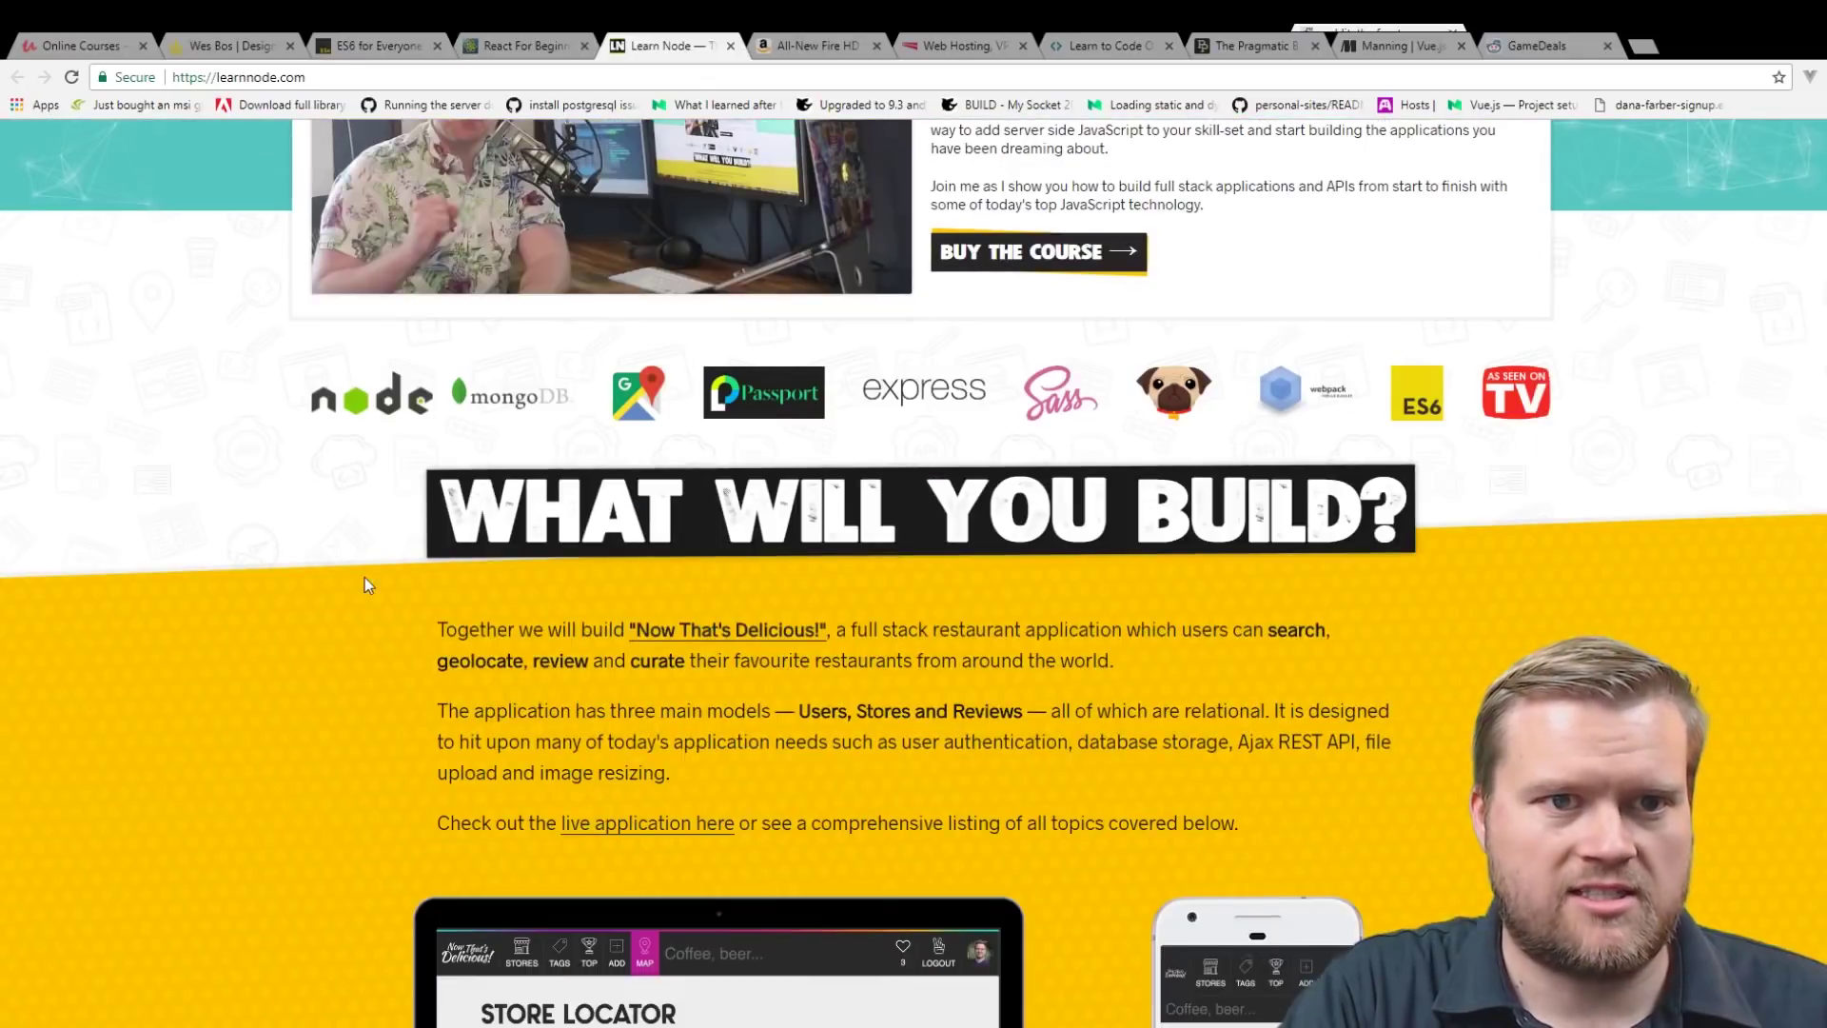
scroll(365, 578, "down", 5)
scroll(364, 578, "down", 3)
scroll(363, 582, "down", 8)
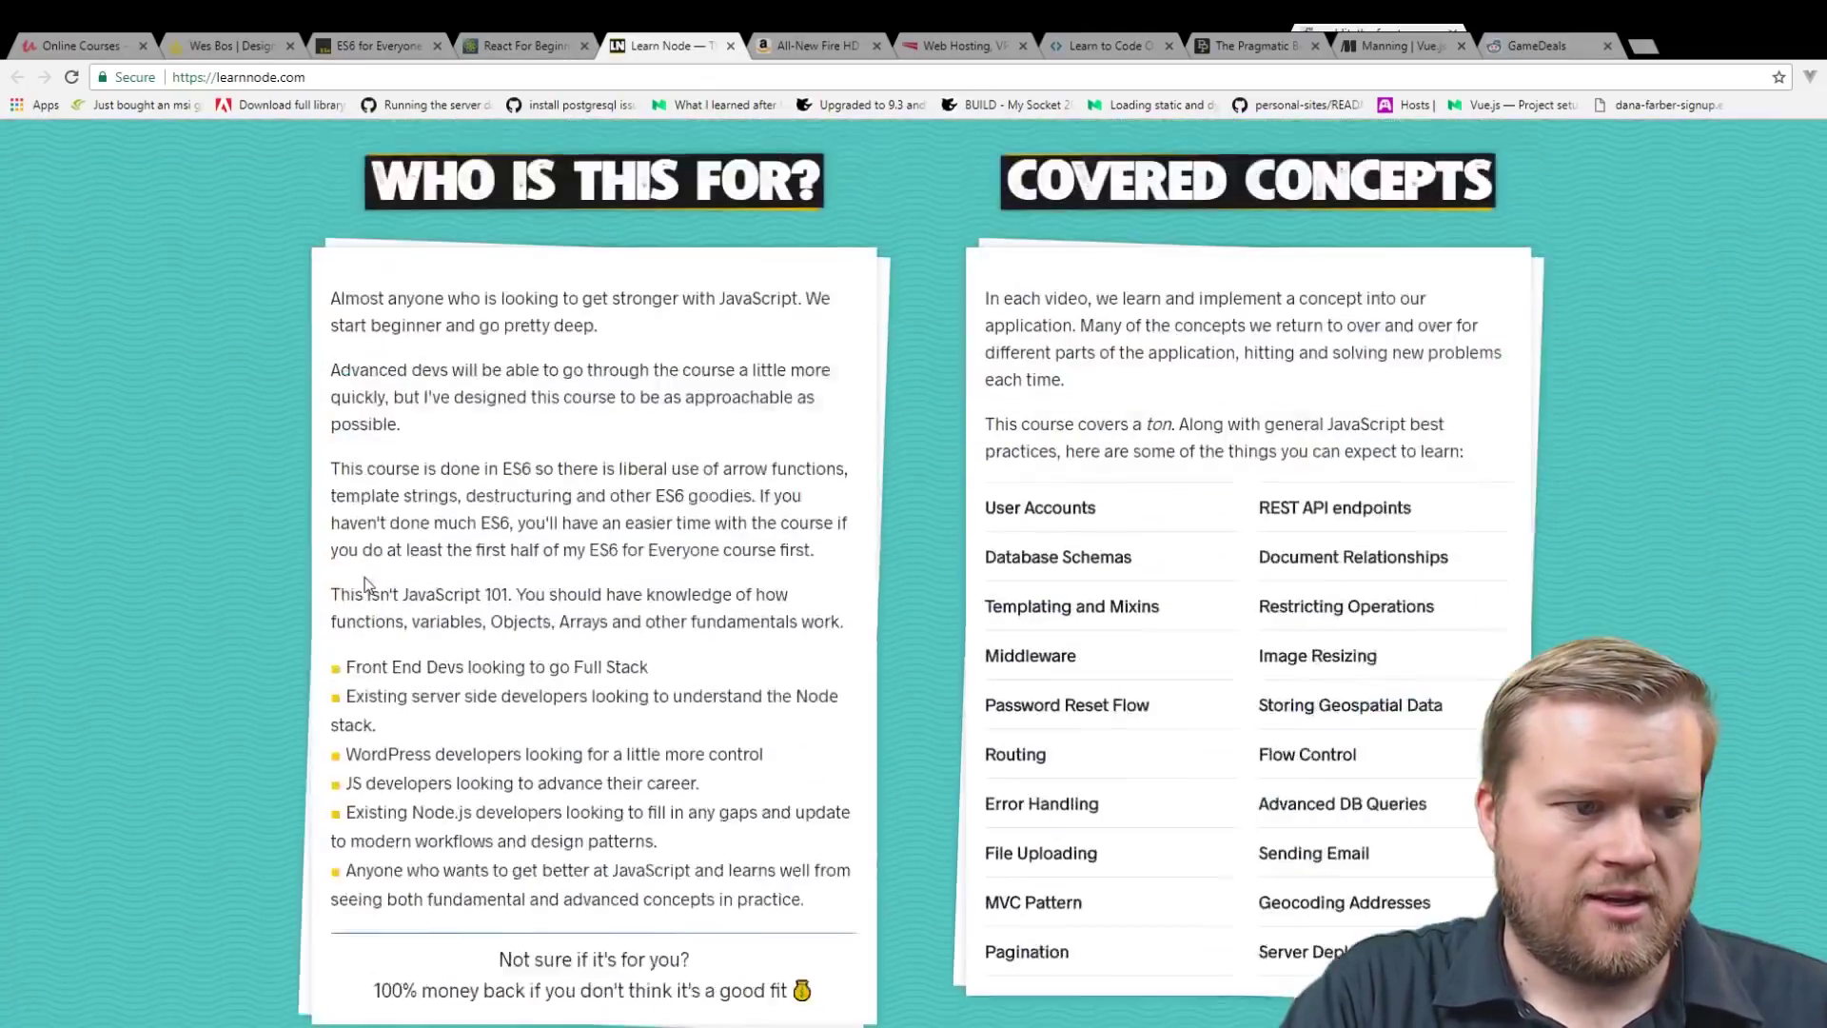
scroll(363, 582, "down", 6)
scroll(364, 583, "up", 7)
scroll(364, 582, "up", 1)
scroll(366, 587, "down", 1)
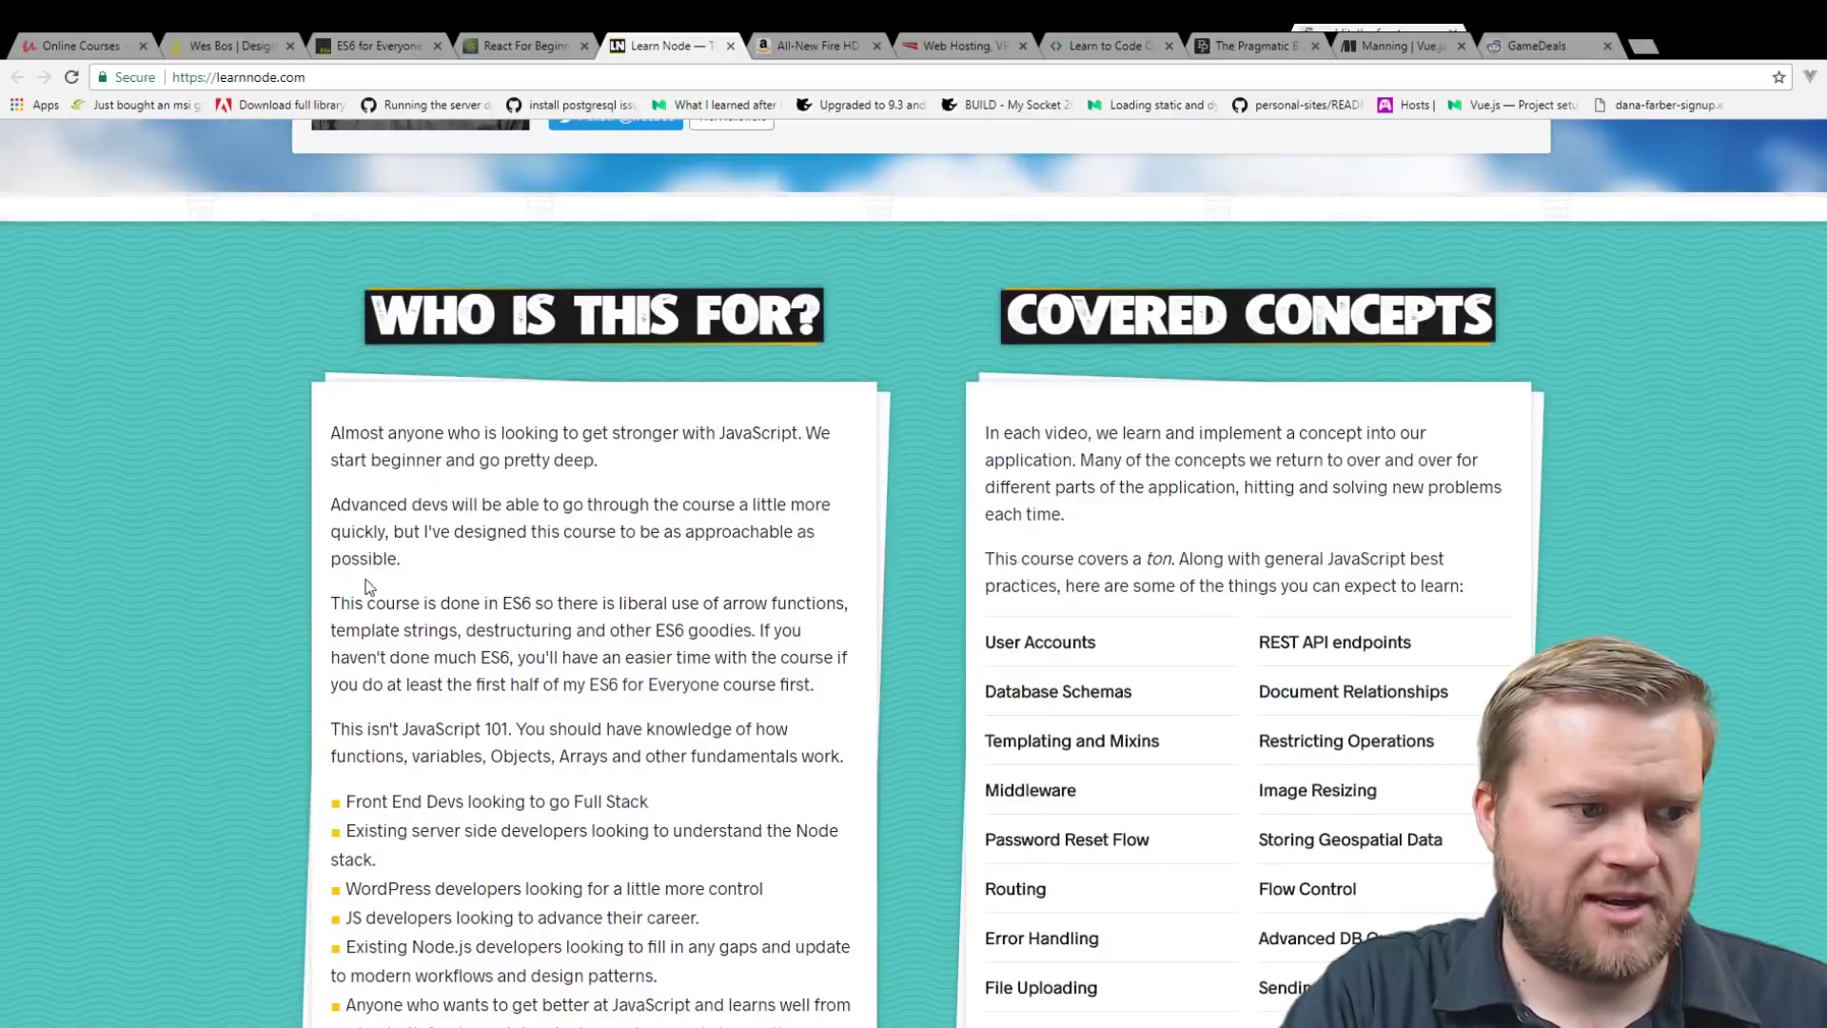
left_click_drag(388, 433, 746, 455)
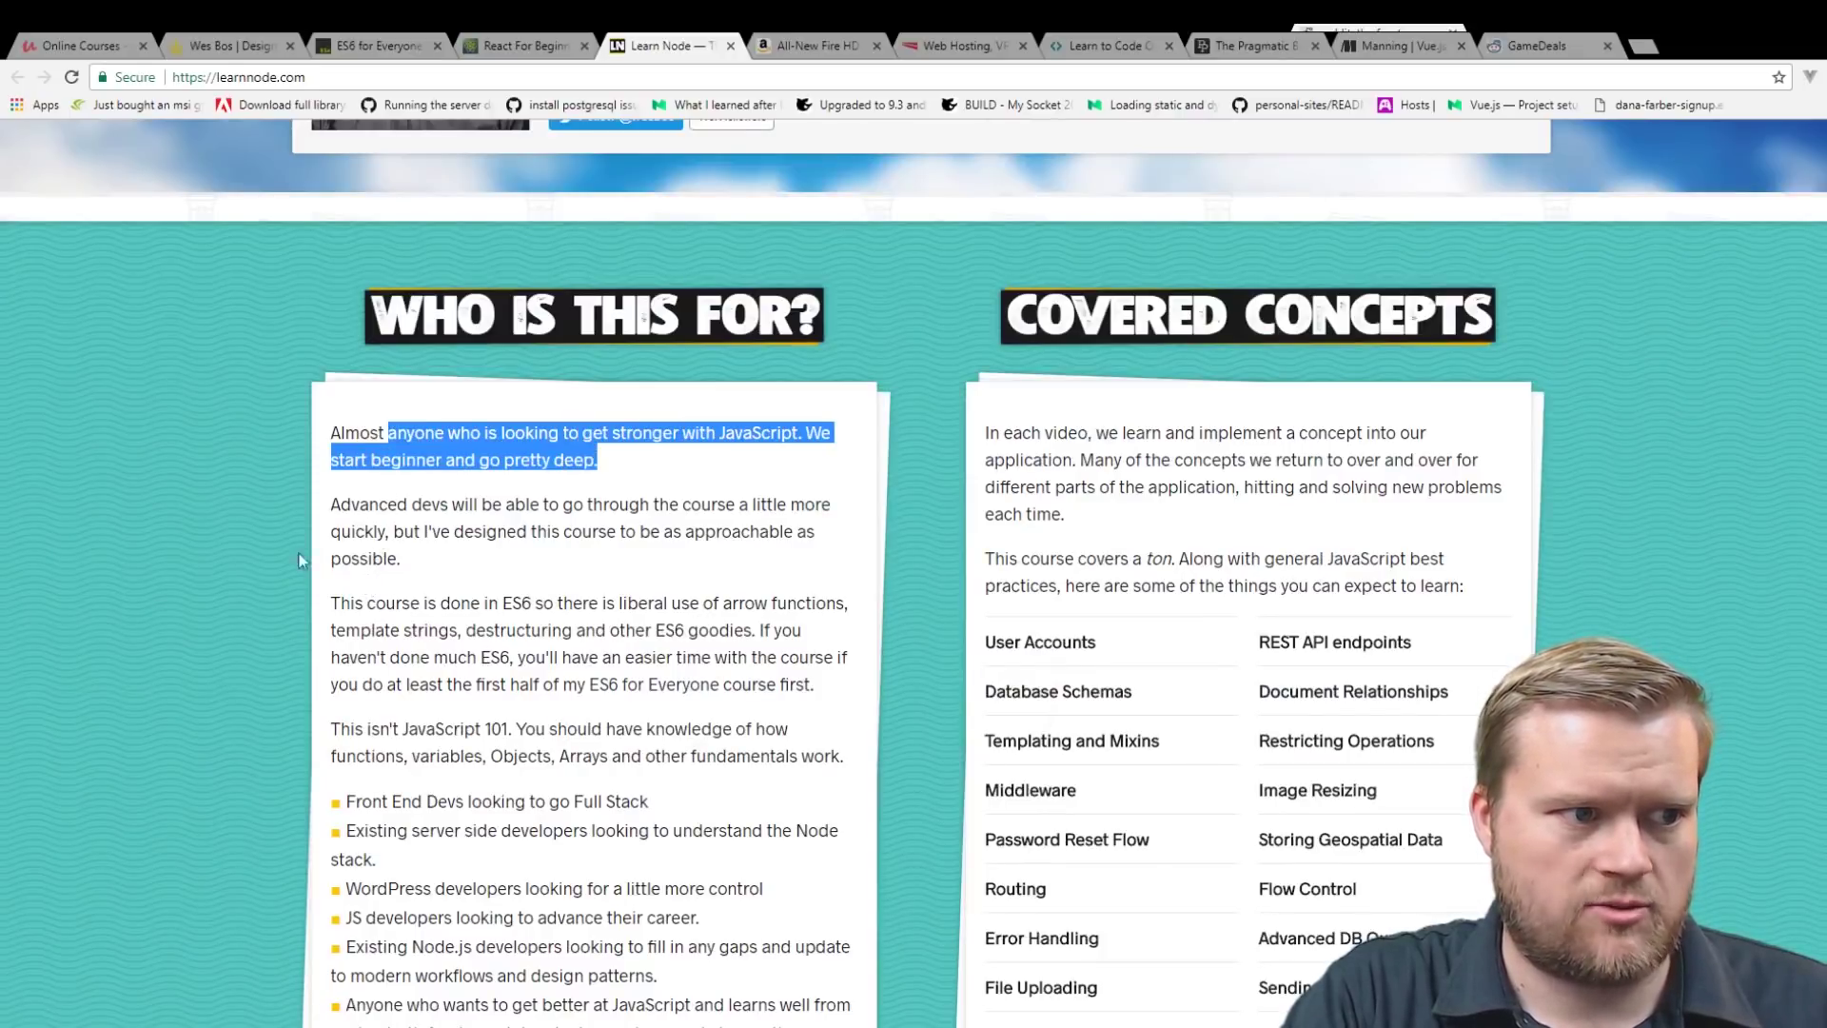
scroll(283, 564, "down", 6)
scroll(283, 563, "down", 5)
scroll(282, 569, "down", 2)
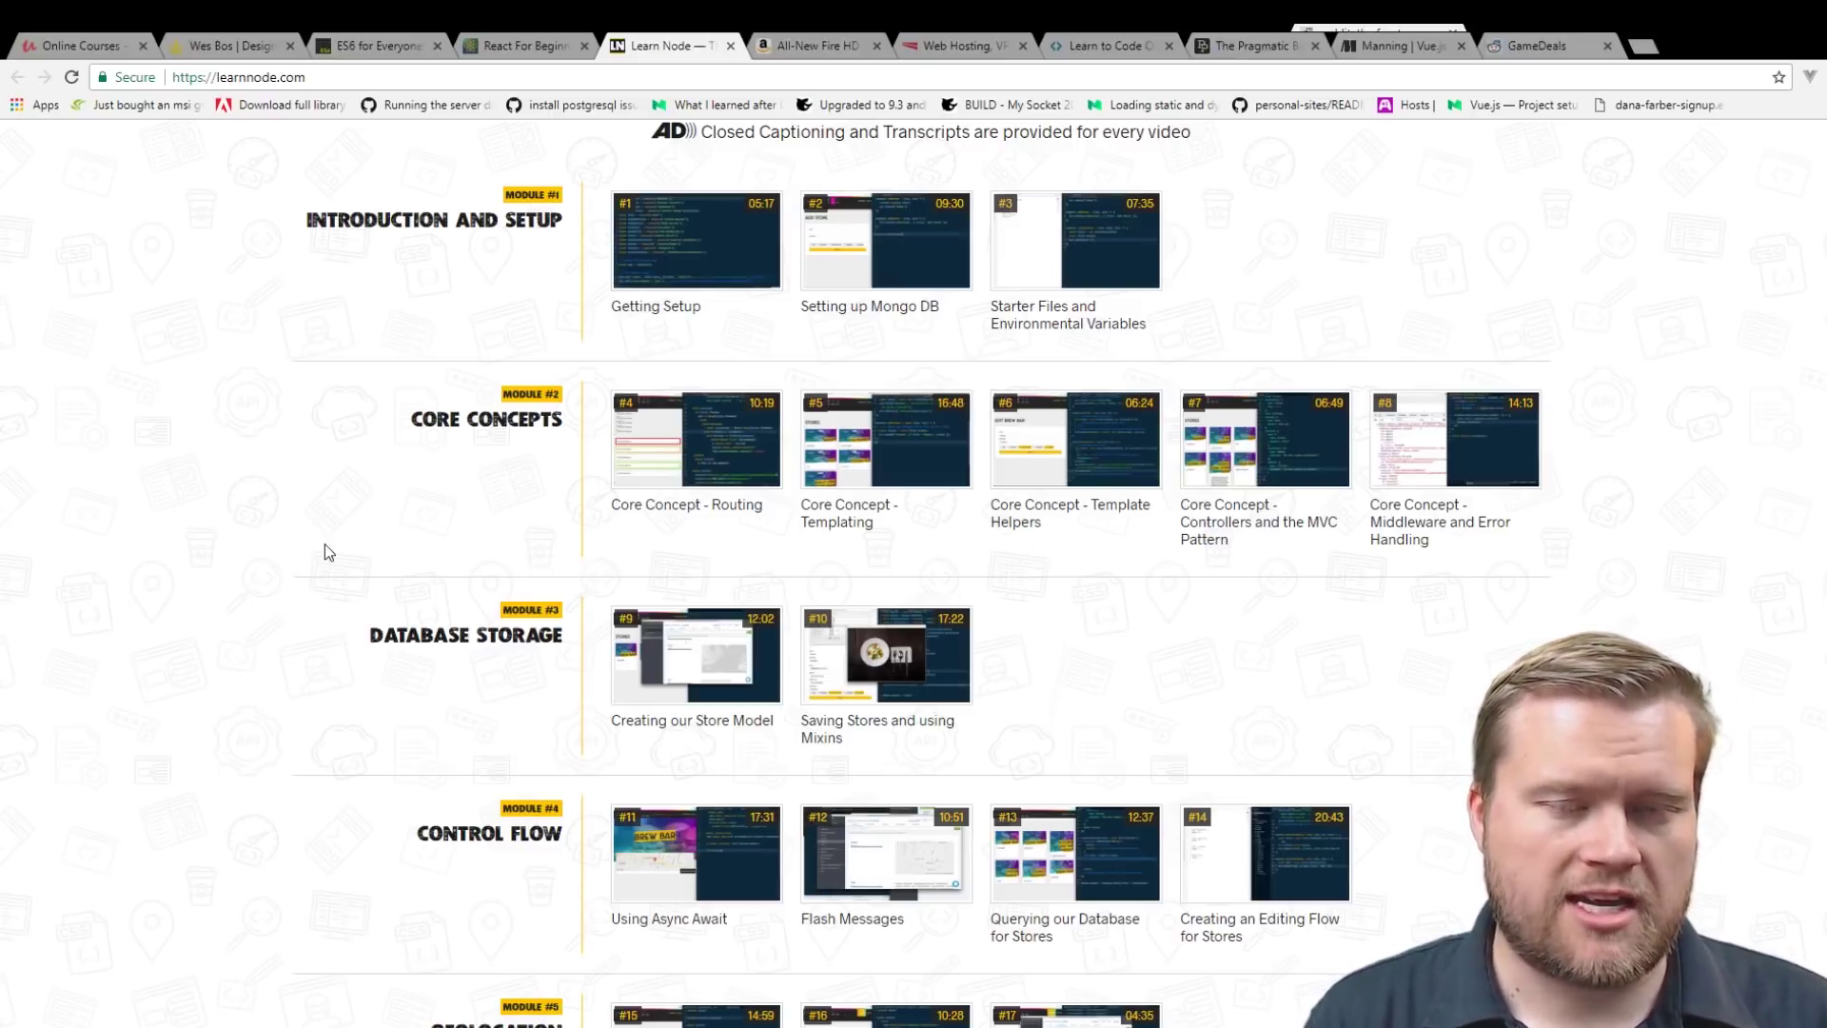
scroll(325, 545, "down", 6)
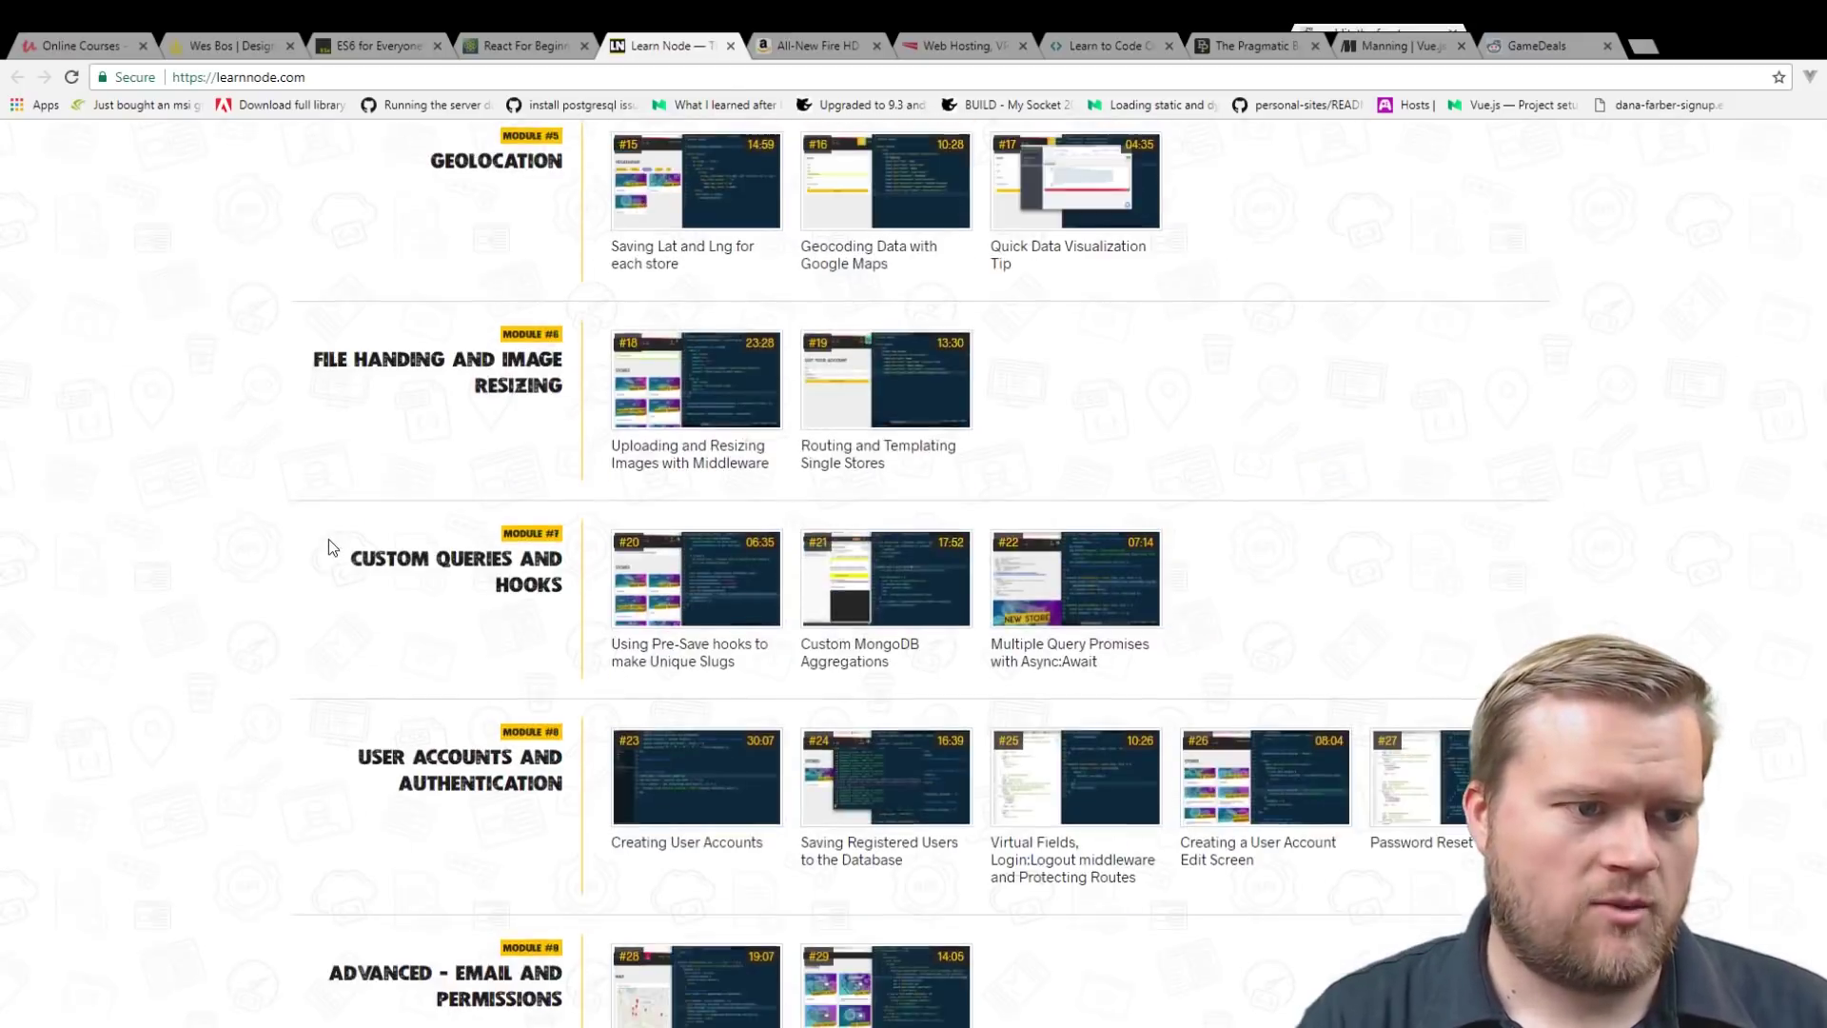
scroll(329, 539, "down", 3)
scroll(328, 538, "down", 5)
scroll(329, 539, "down", 3)
scroll(328, 538, "up", 2)
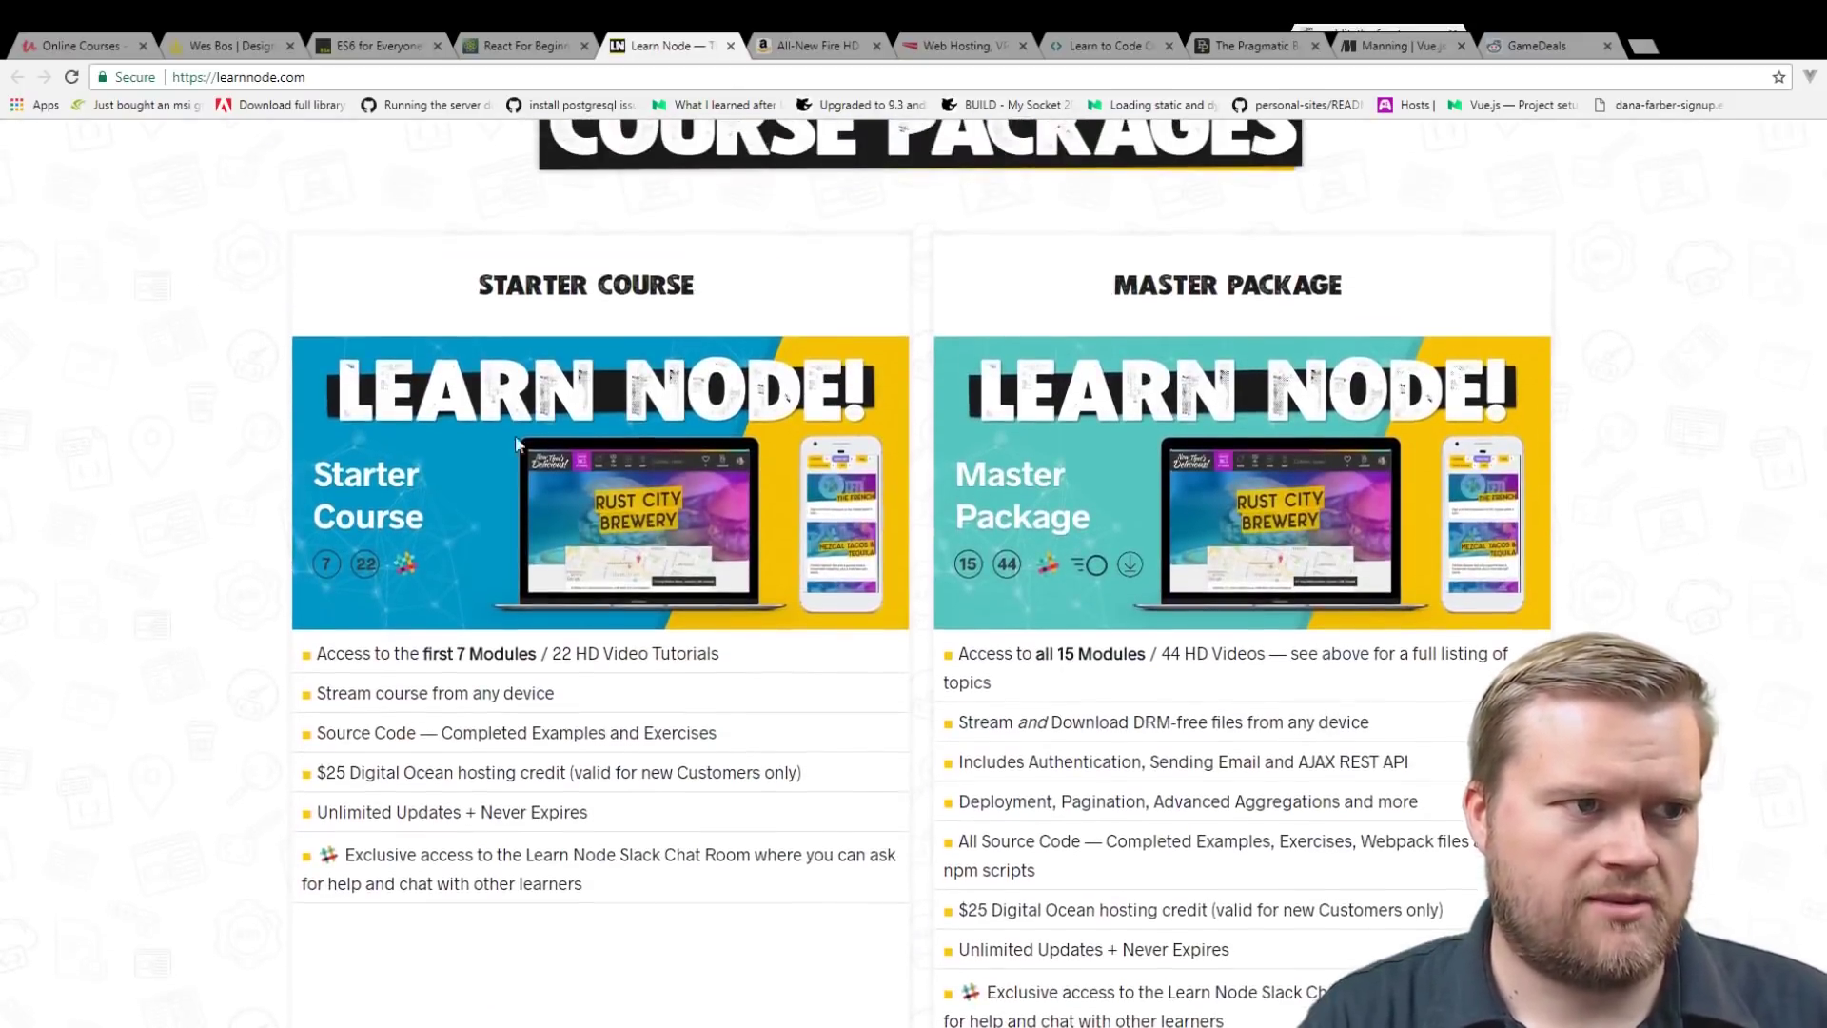
scroll(543, 534, "down", 2)
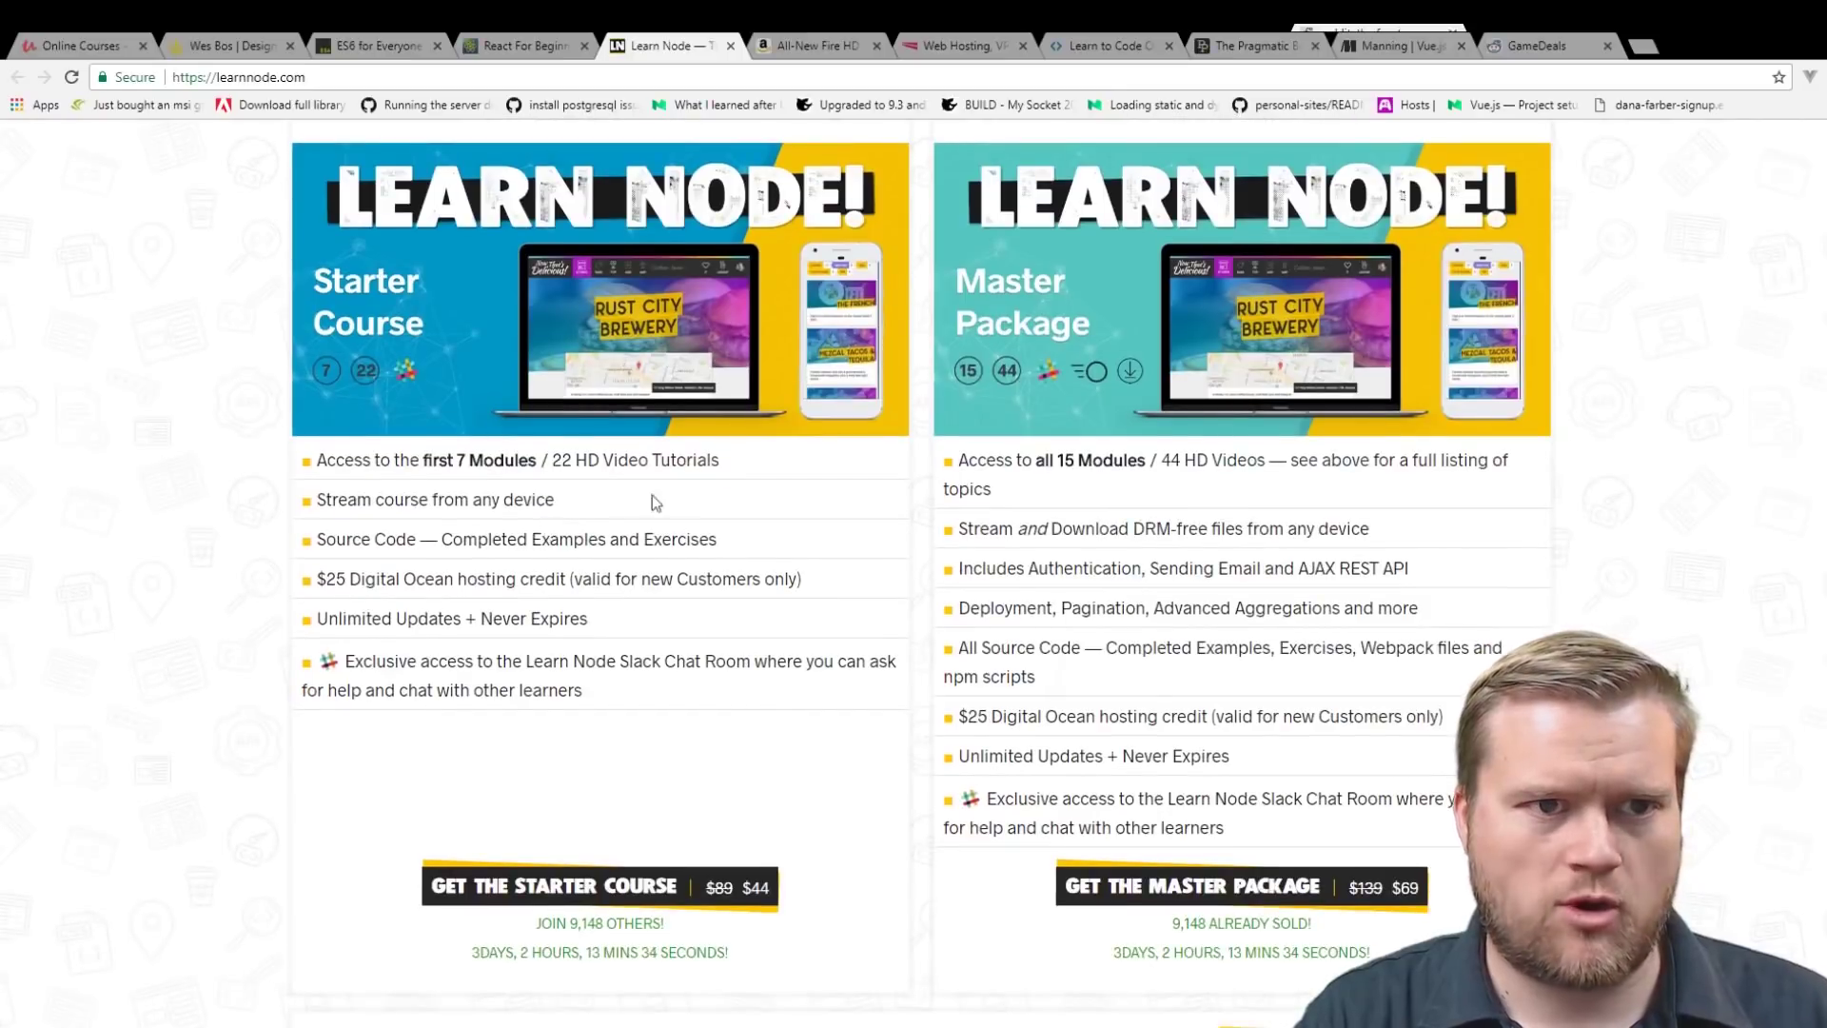
scroll(1090, 447, "up", 1)
scroll(1089, 447, "down", 3)
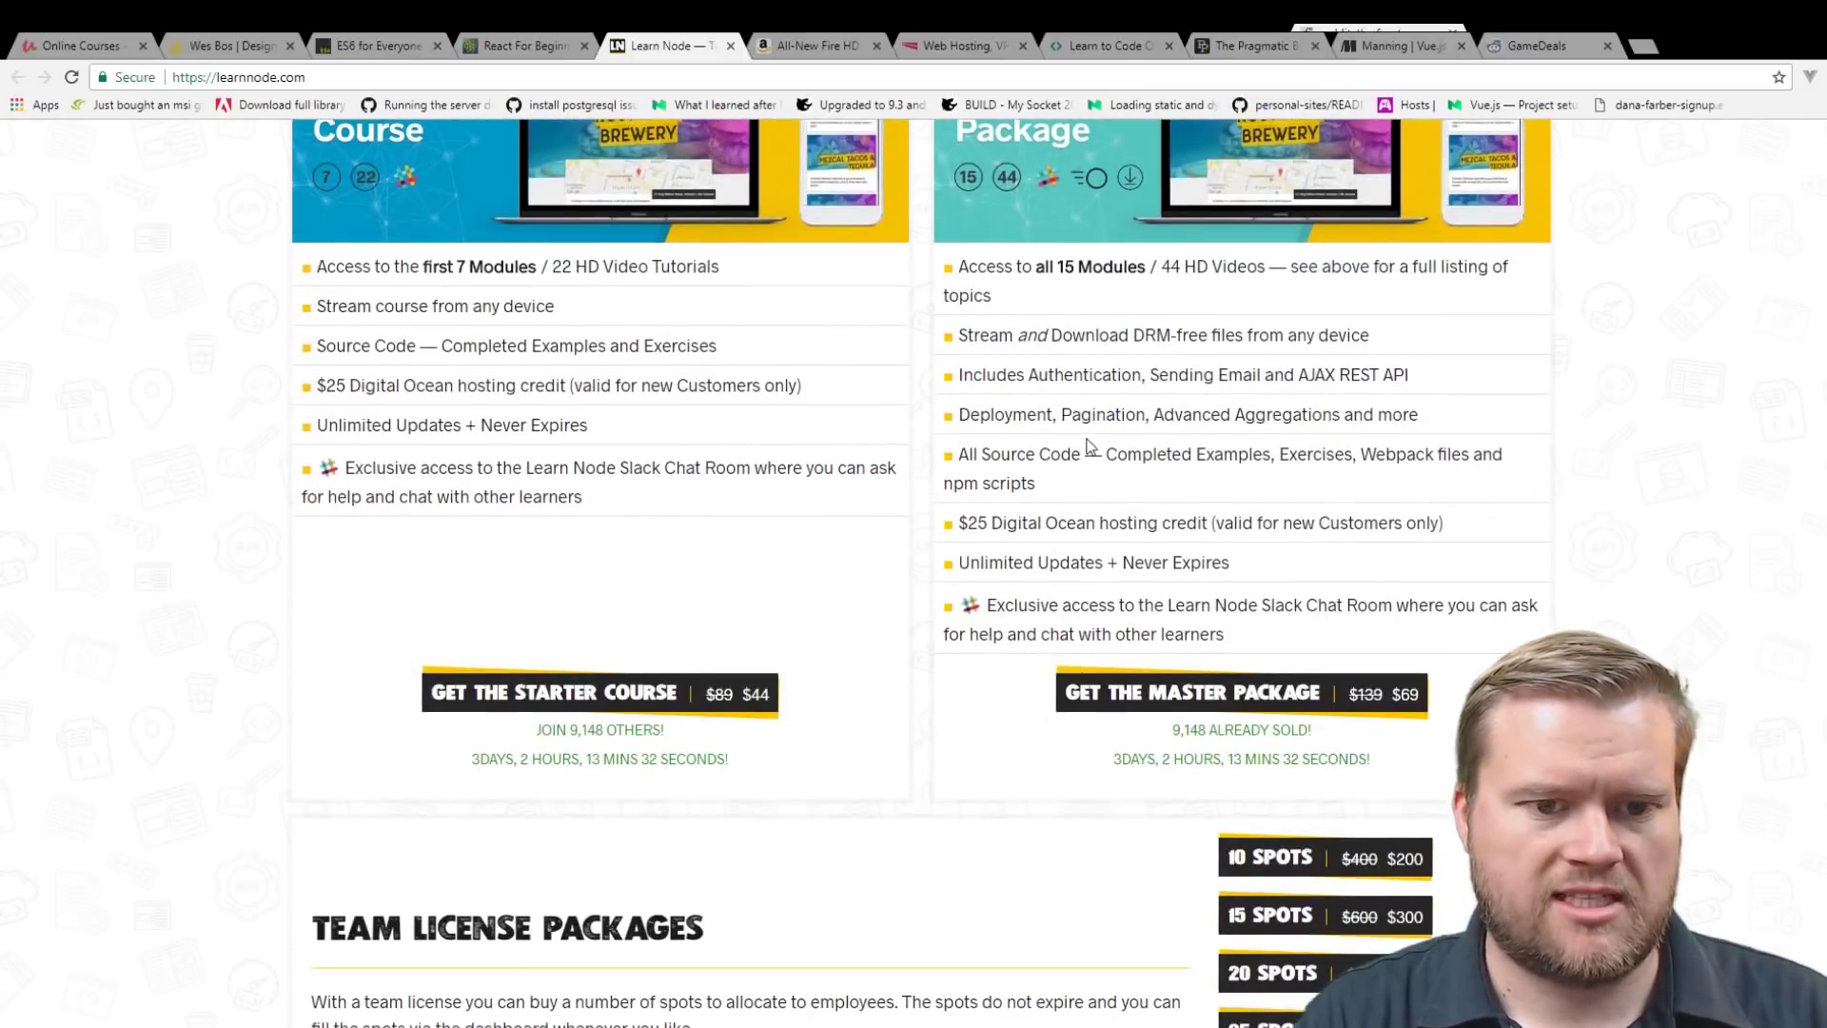
scroll(1087, 447, "up", 2)
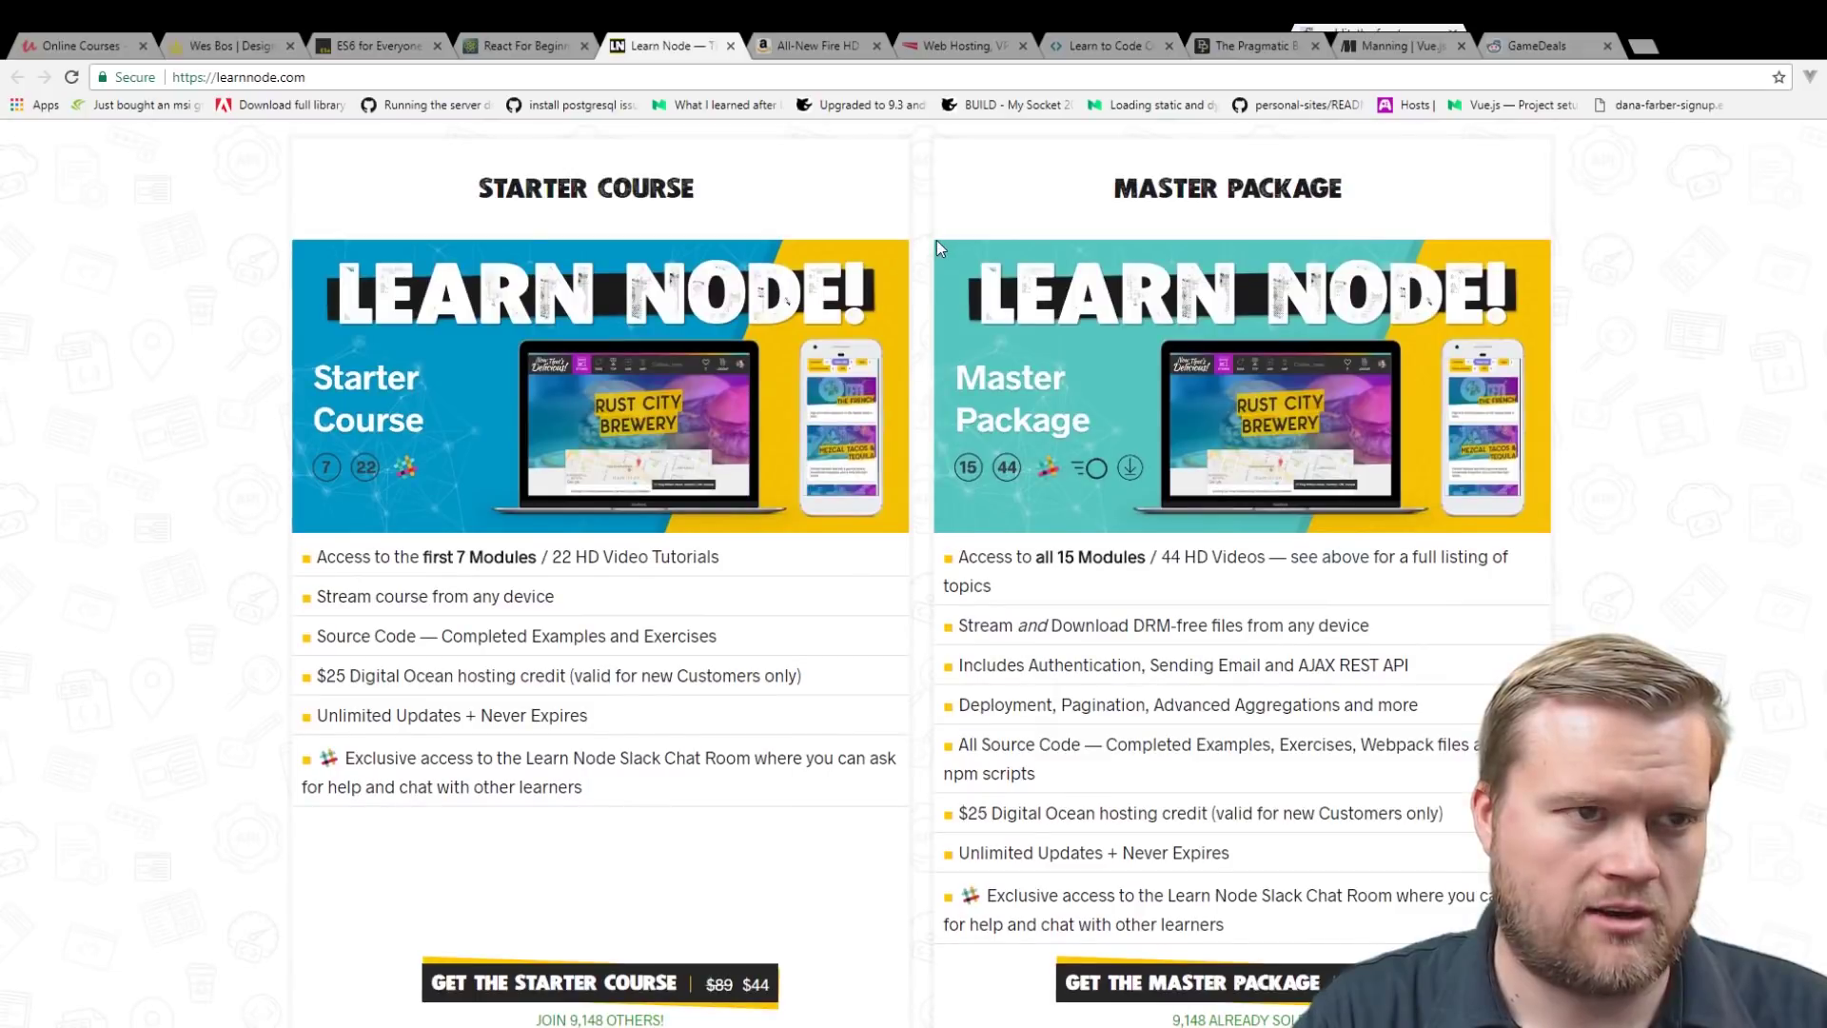
Switch to the Amazon Fire HD 10 tablet deal at $99.99.
left_click(820, 46)
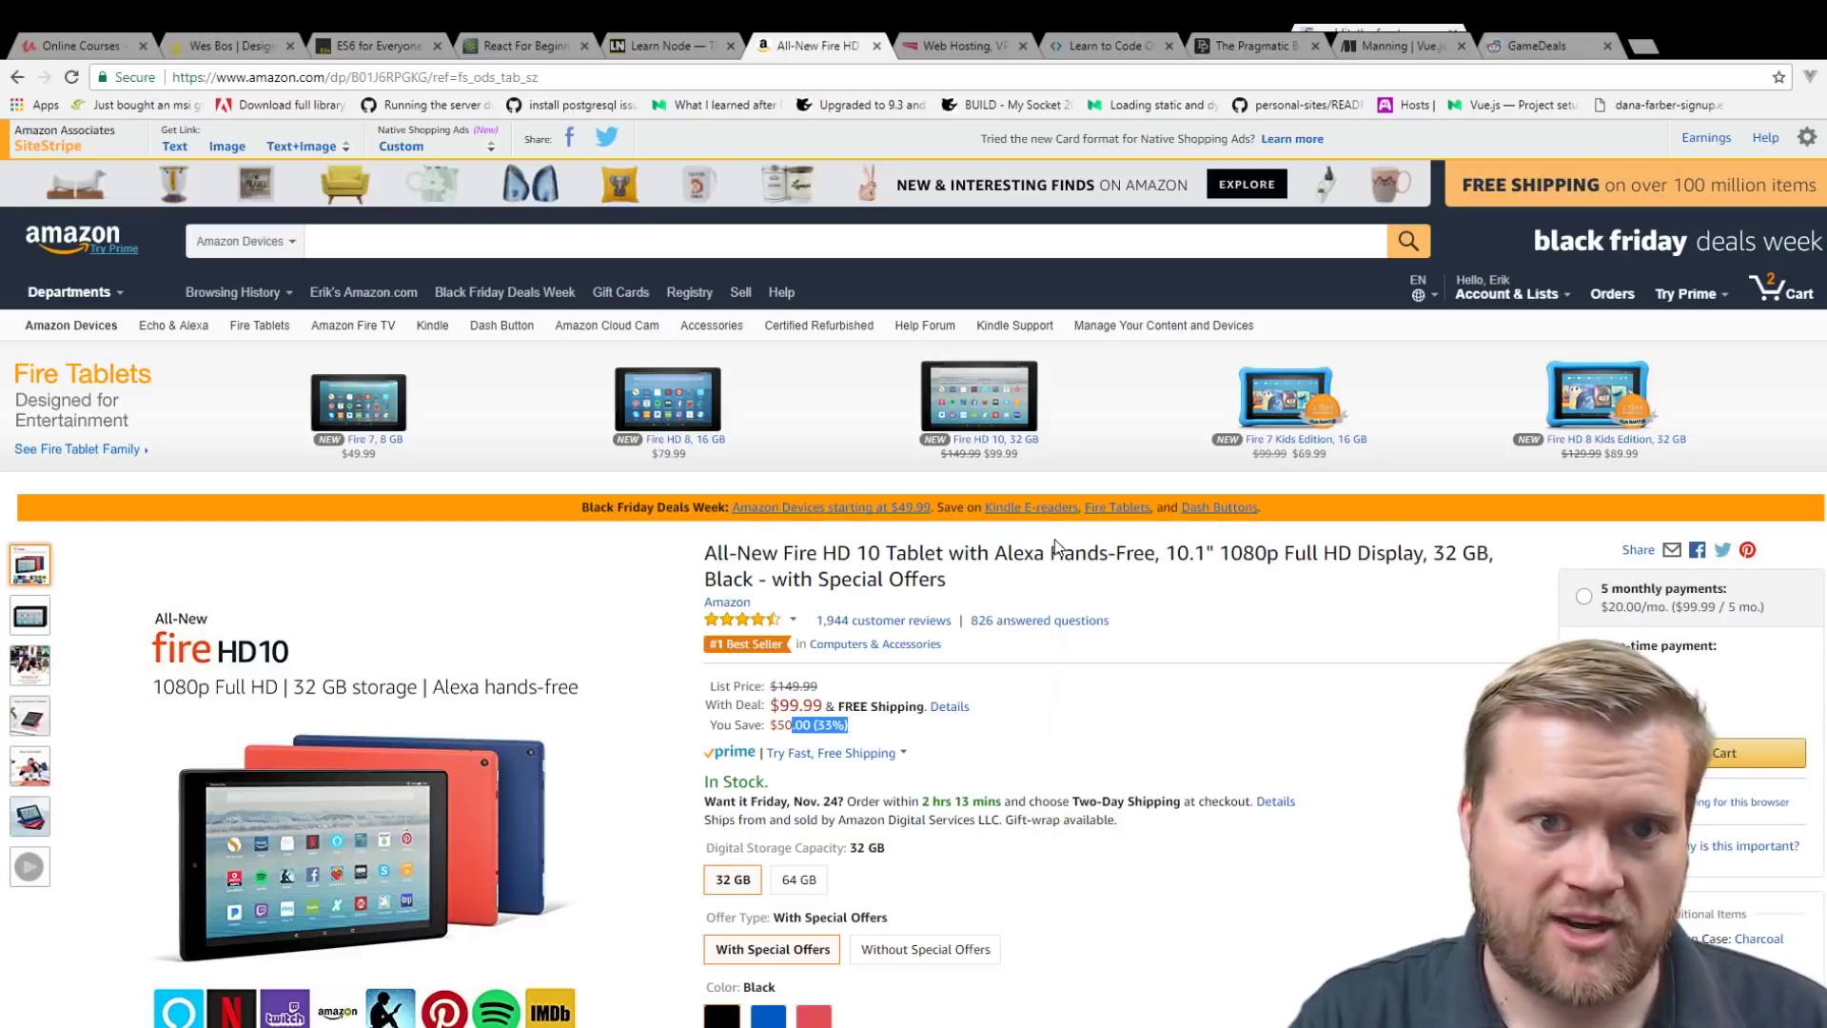
scroll(1087, 601, "down", 2)
scroll(1087, 601, "up", 2)
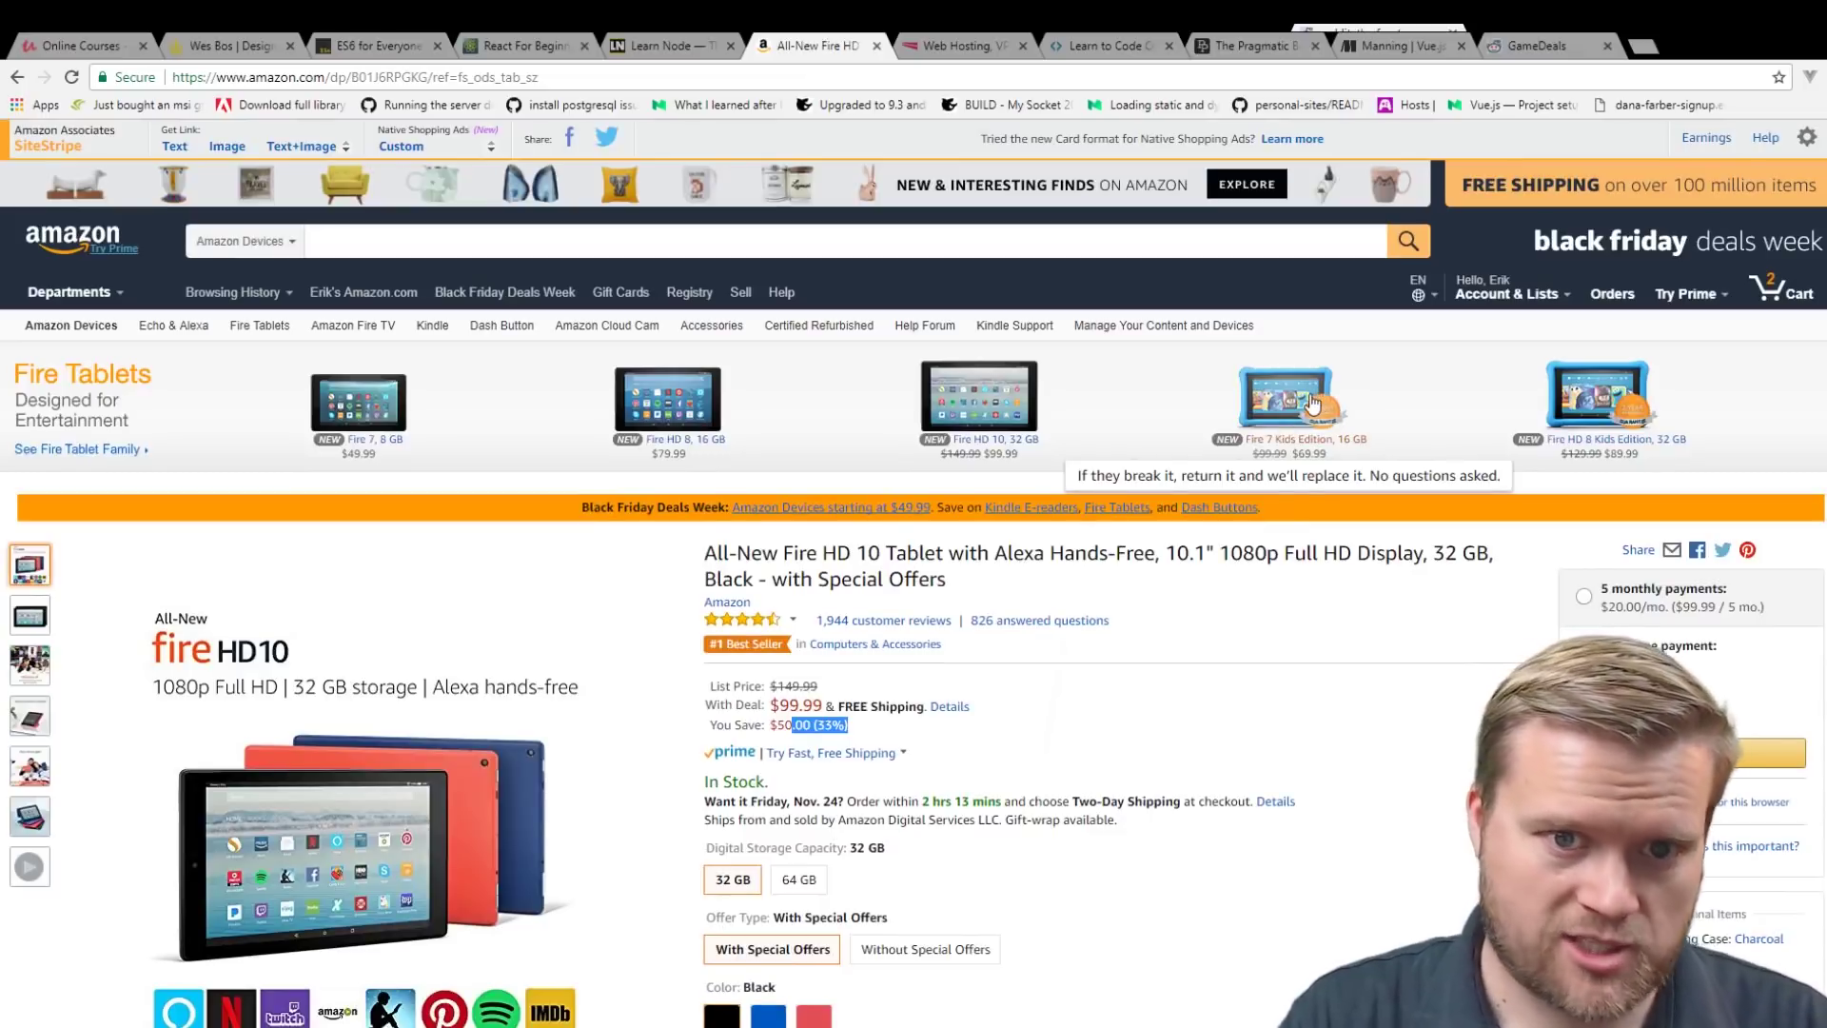
scroll(1277, 627, "down", 3)
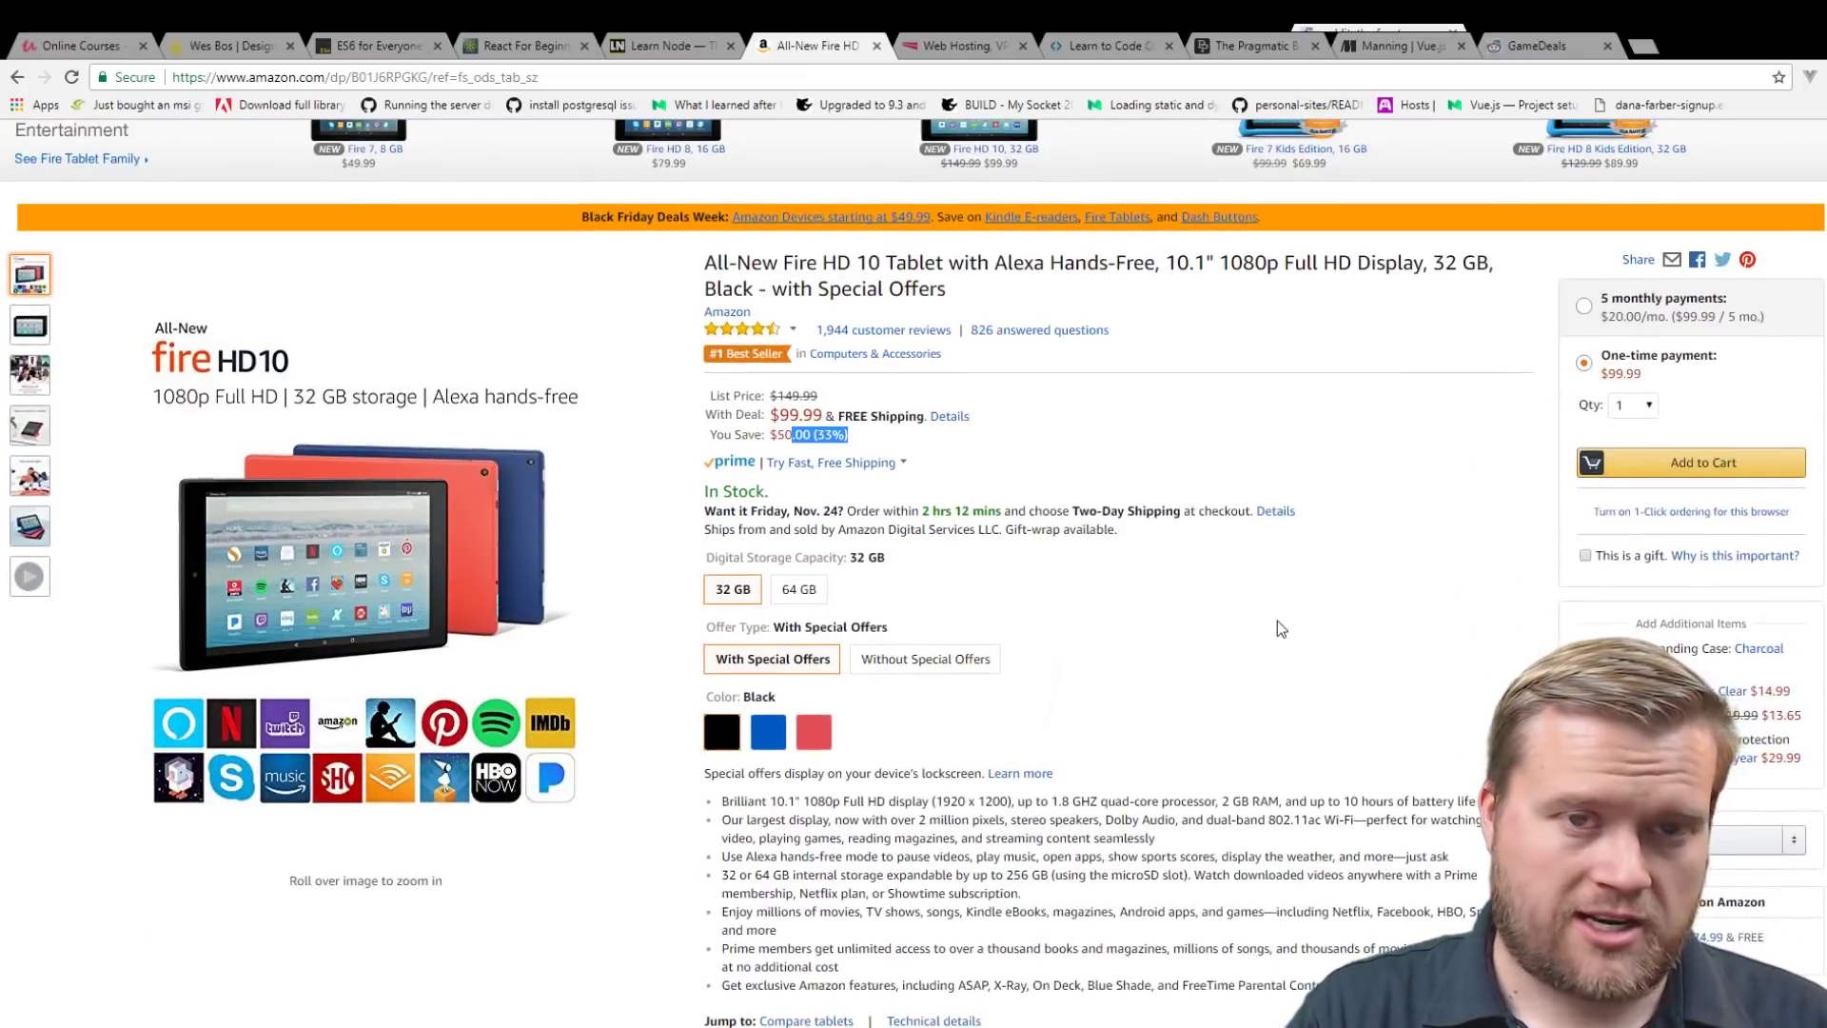
scroll(1278, 620, "down", 3)
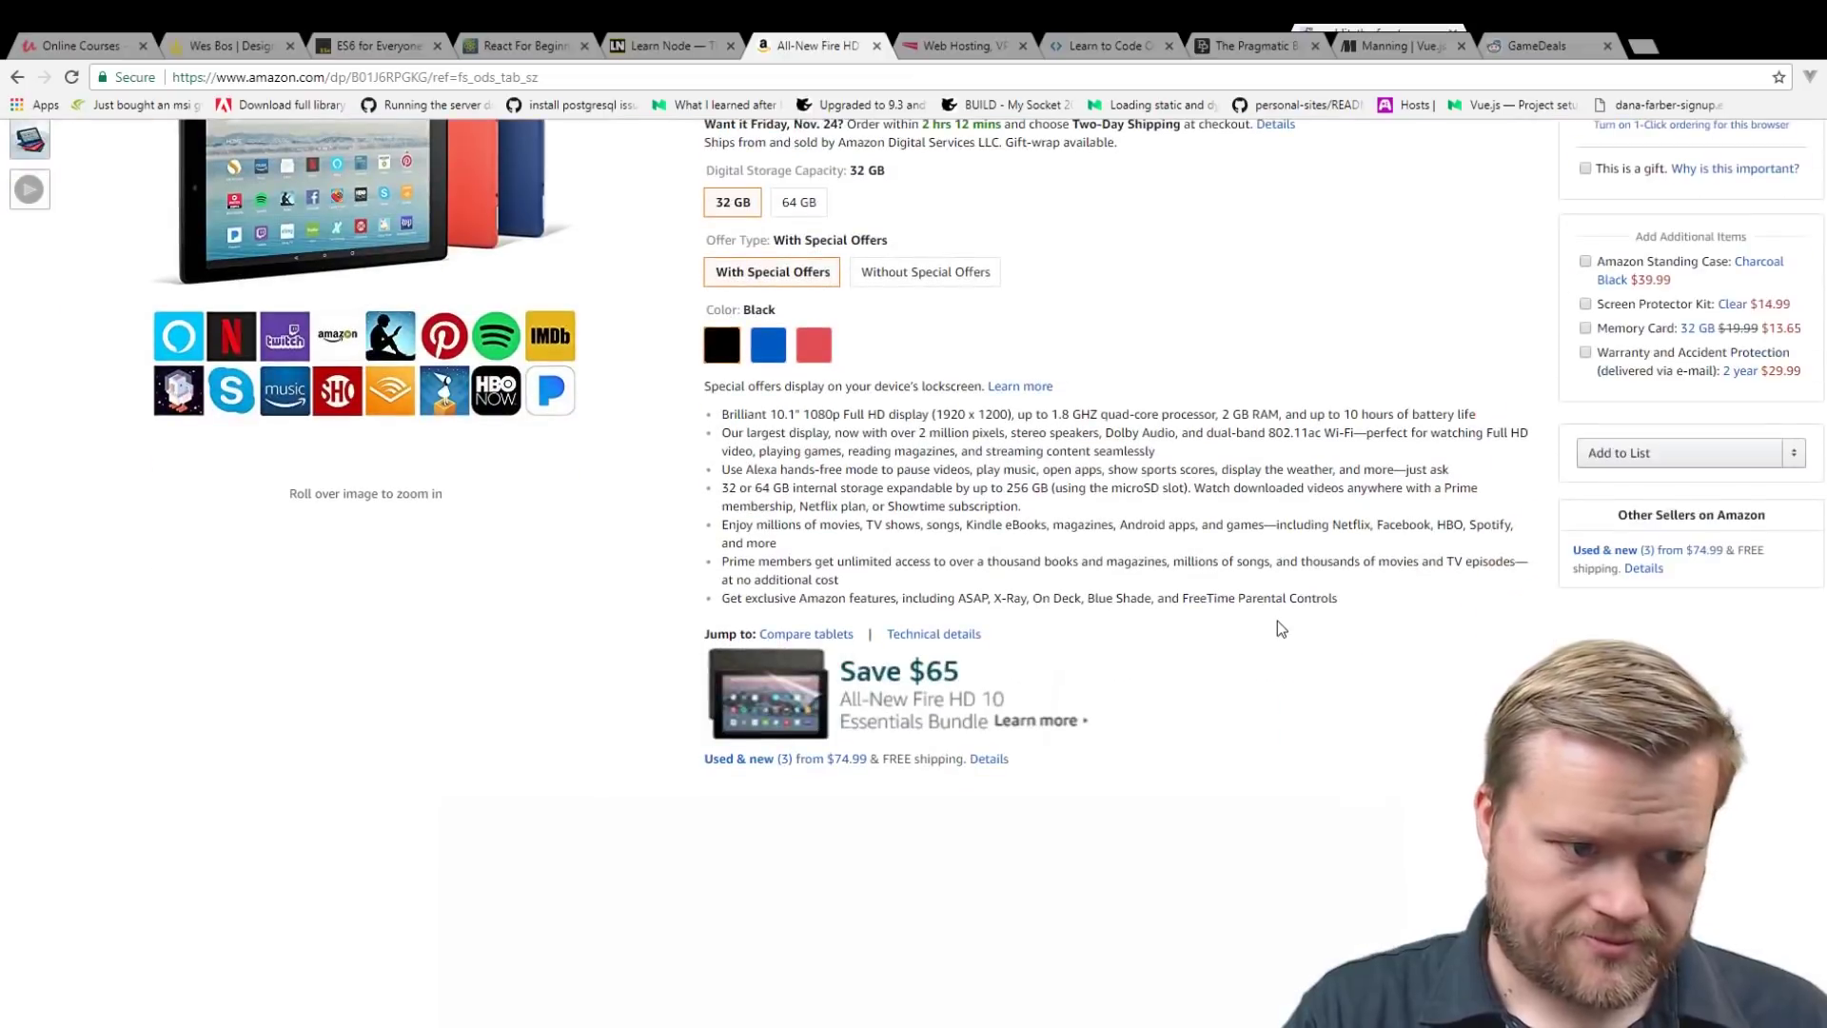
scroll(1277, 621, "down", 1)
scroll(1278, 621, "down", 4)
scroll(1280, 630, "up", 8)
scroll(1279, 629, "up", 3)
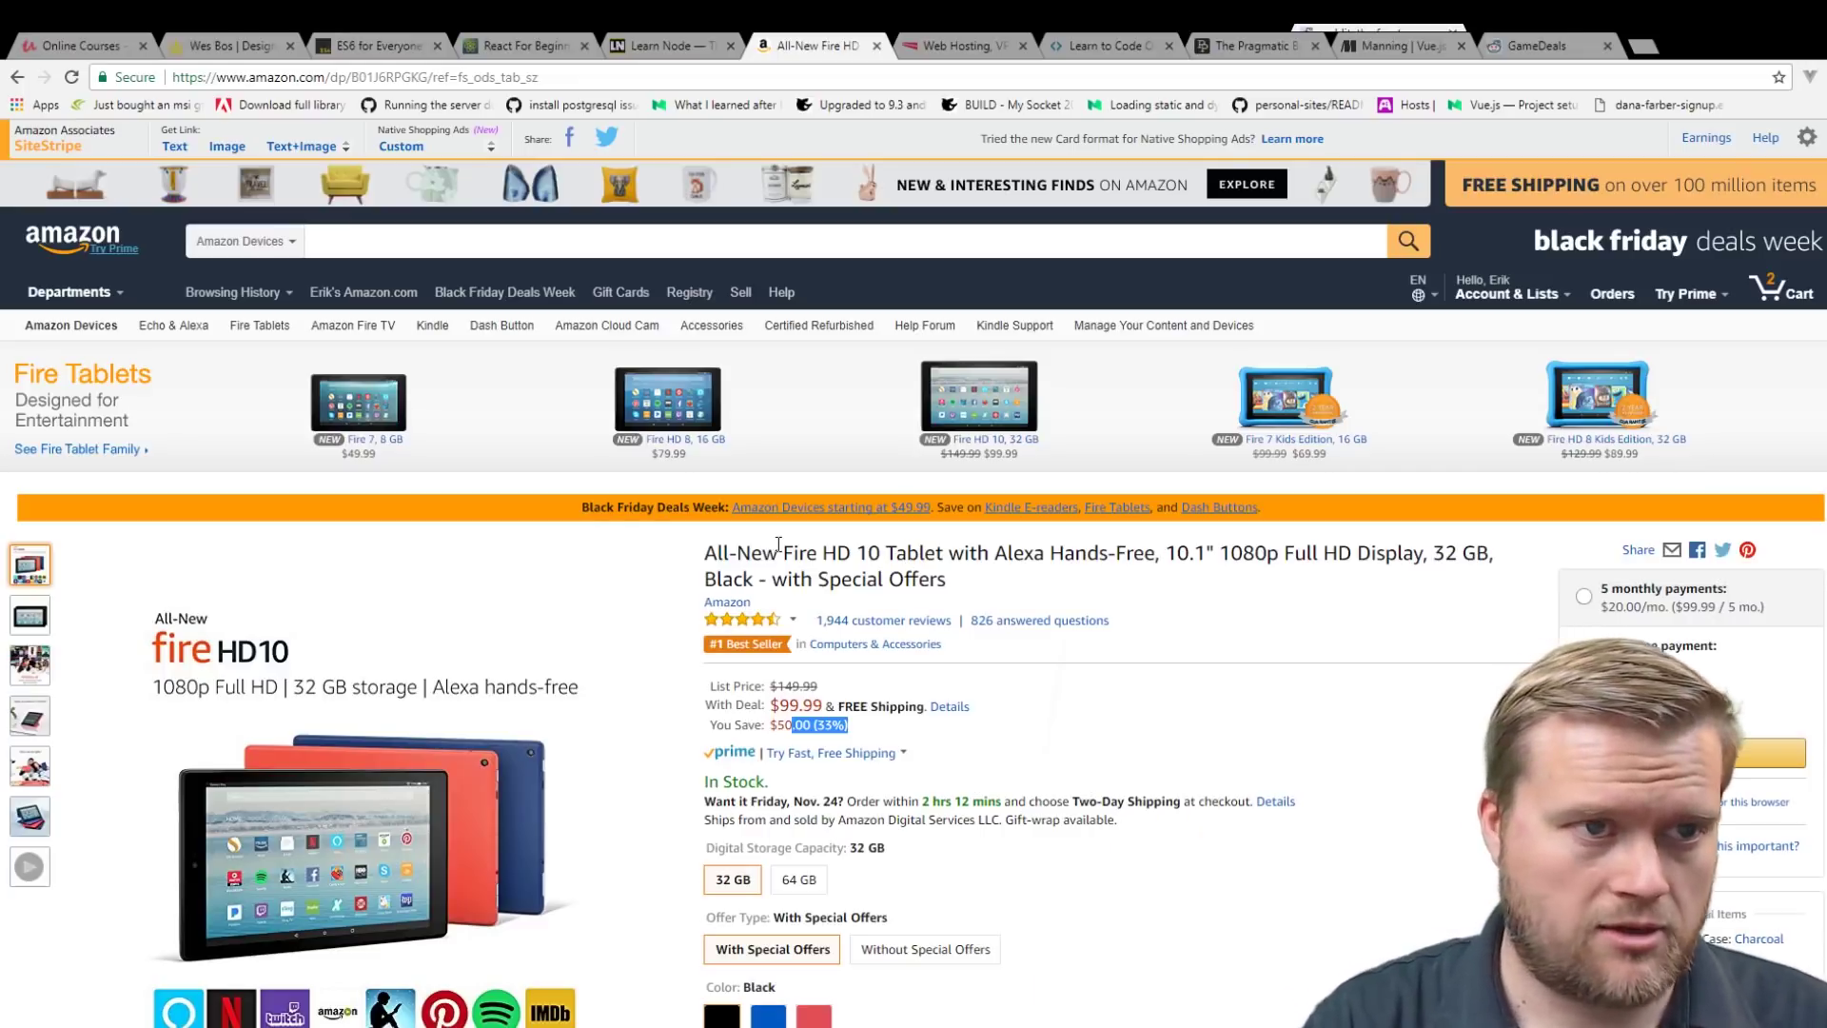
Go to InMotion Hosting, step back two promotions, and highlight the 57% OFF headline.
key("ctrl+Tab")
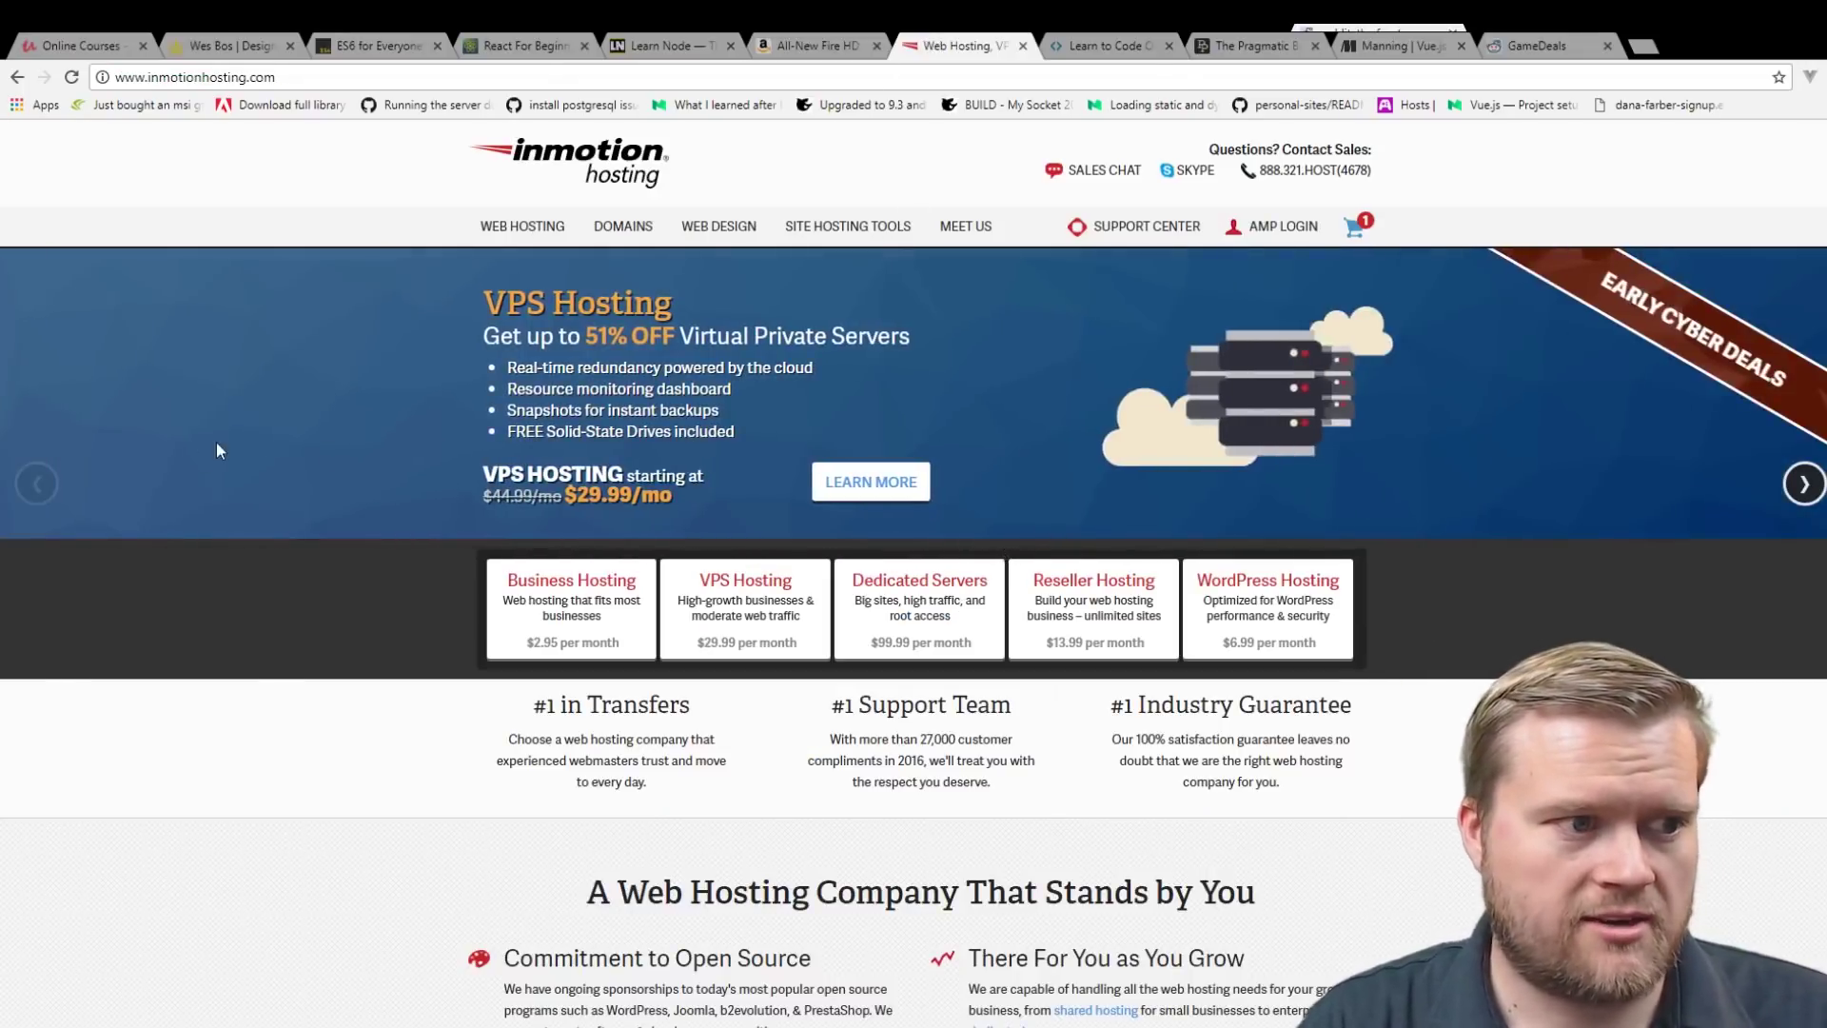
left_click(43, 484)
left_click(46, 482)
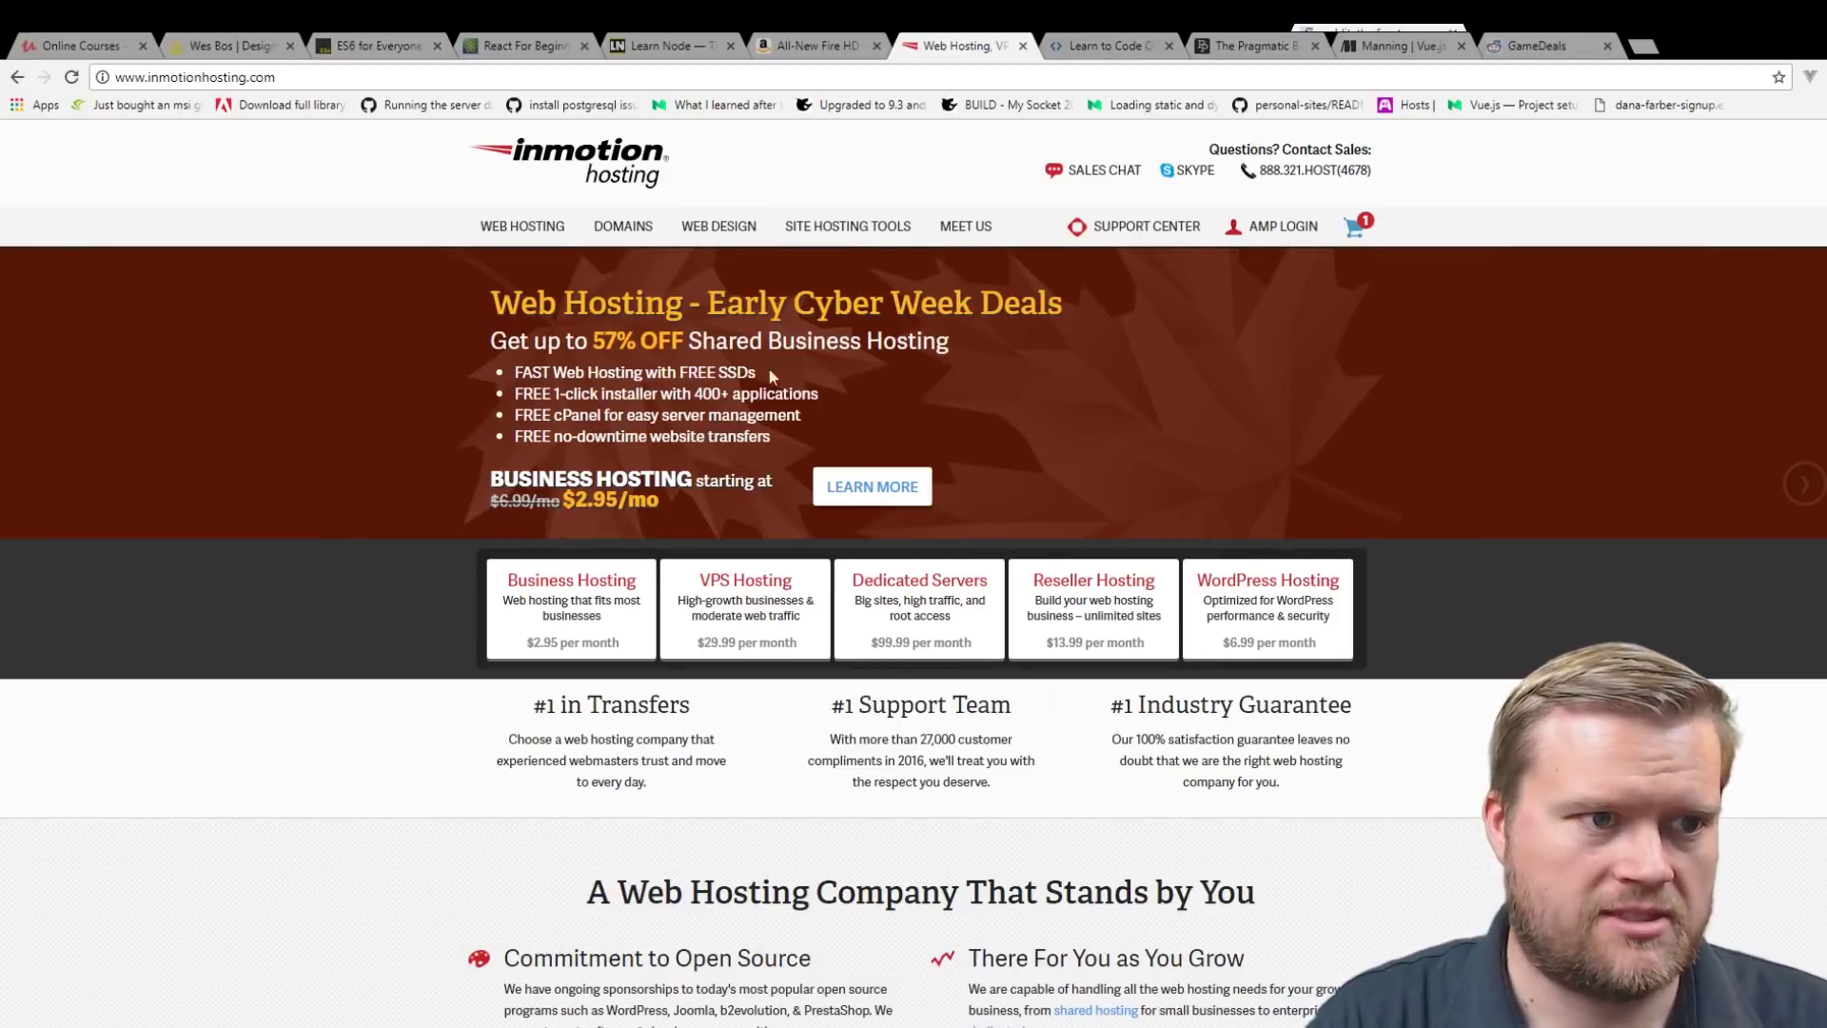
left_click_drag(592, 339, 683, 341)
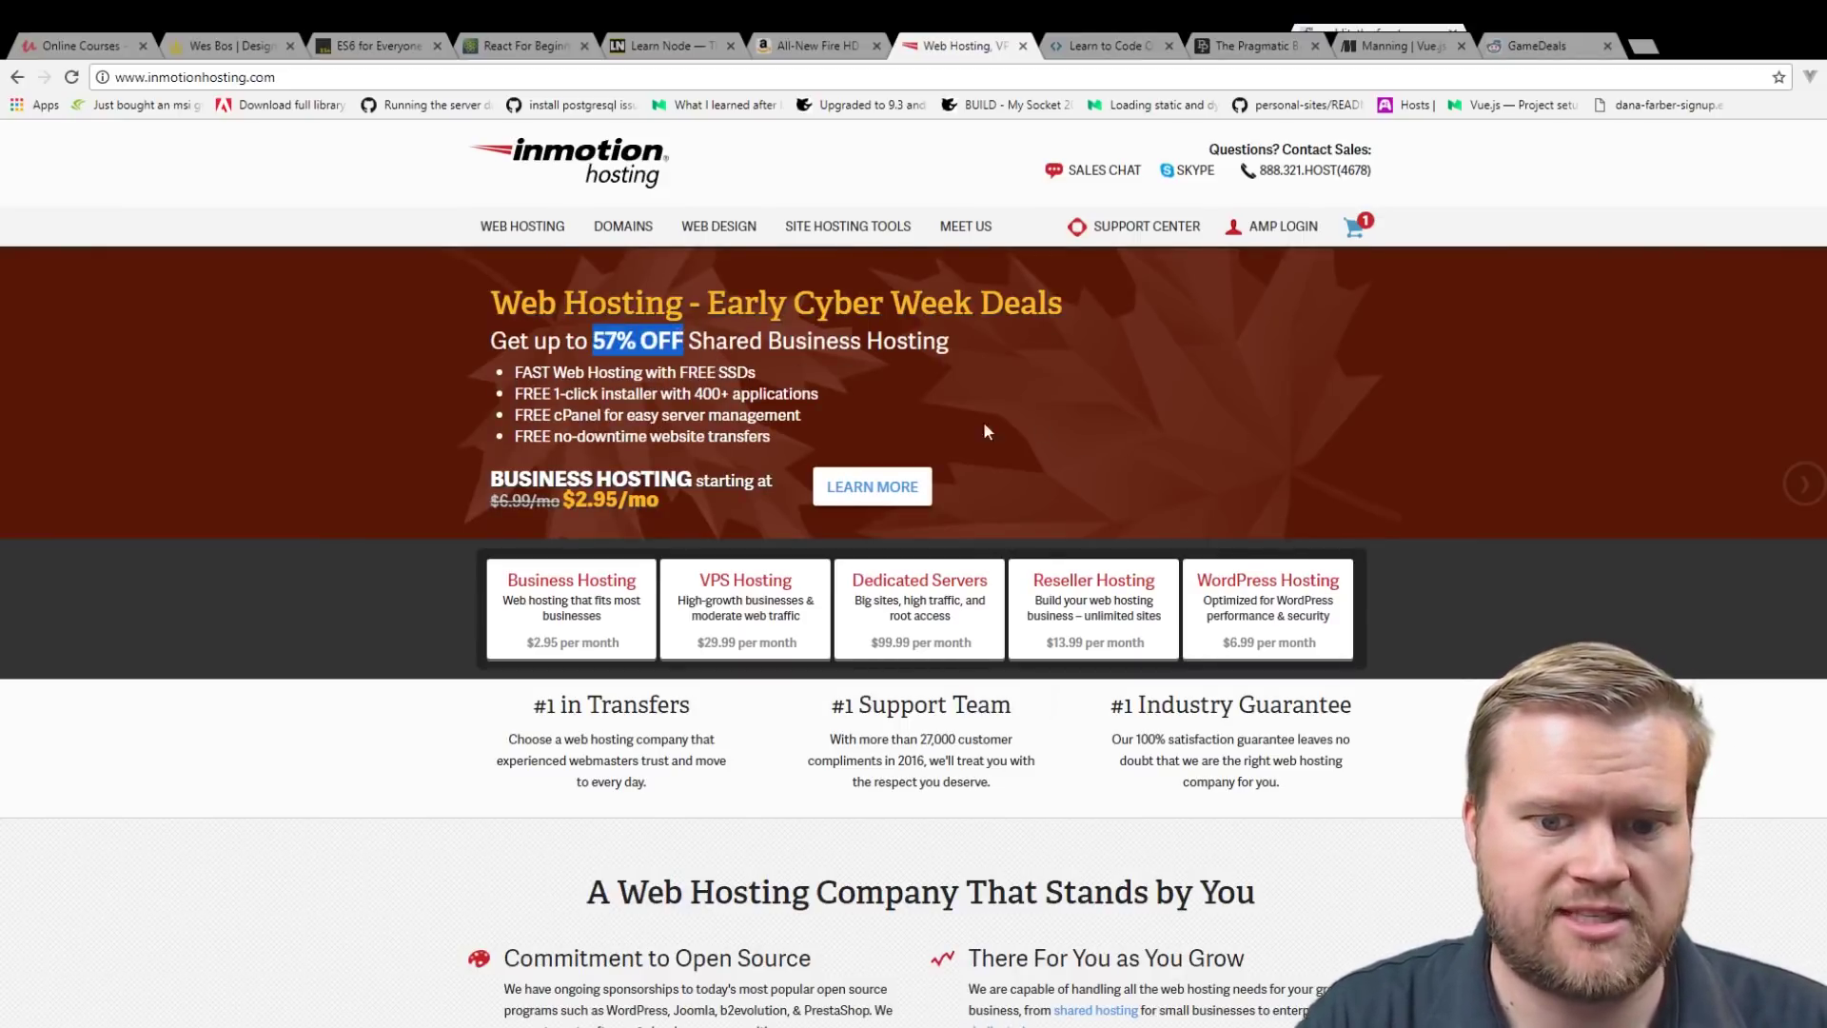
Advance to the Reseller and VPS Hosting promotions, then switch to the Code School deal.
left_click(1802, 485)
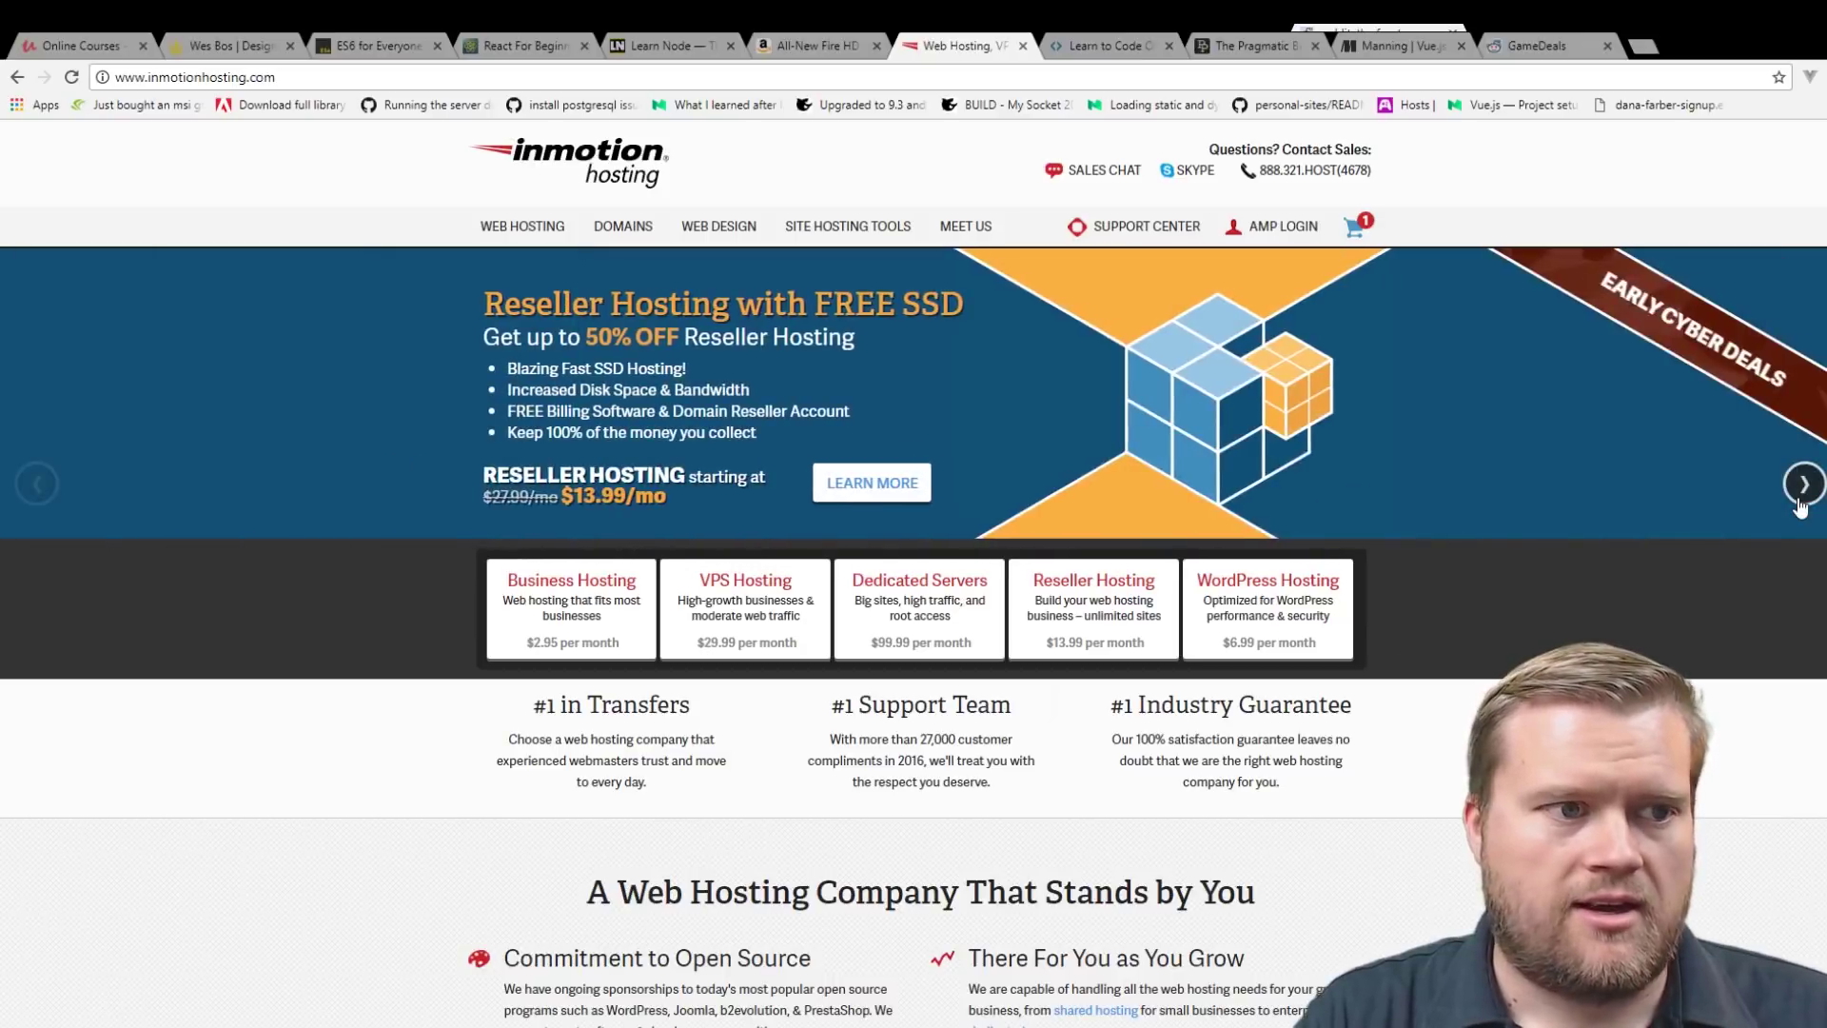
left_click(1801, 492)
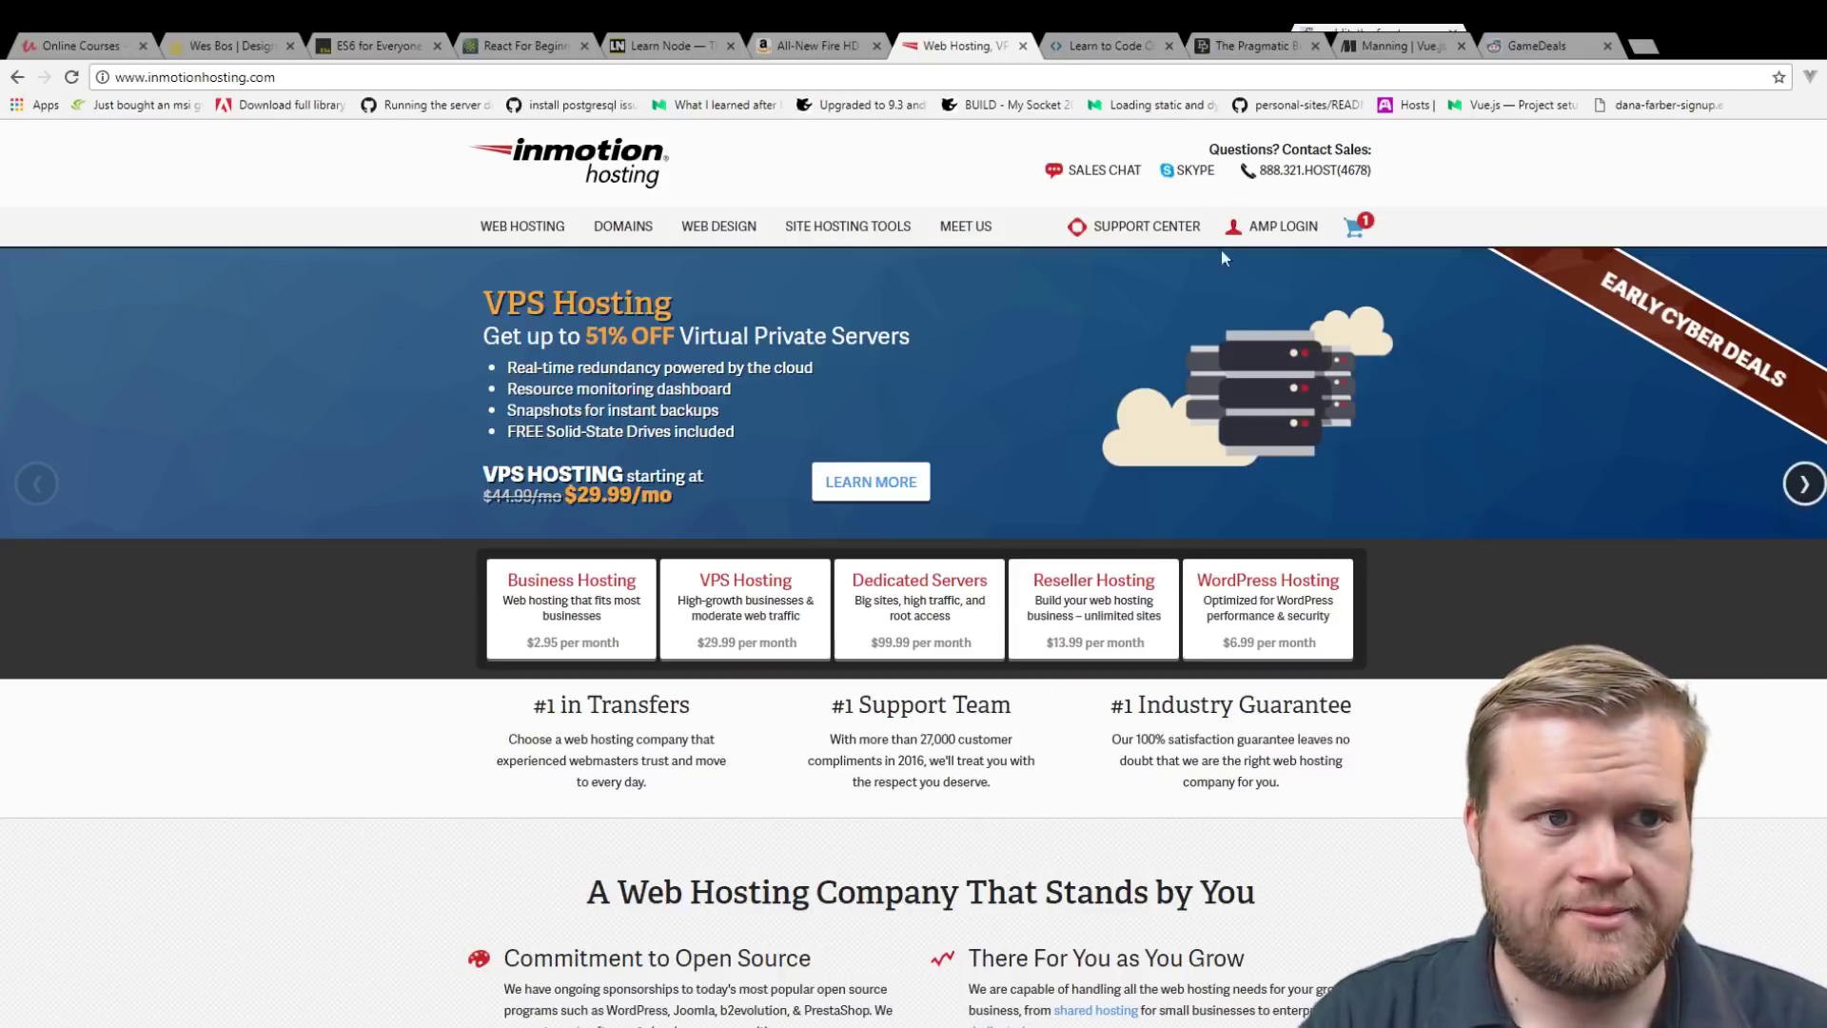
left_click(1096, 40)
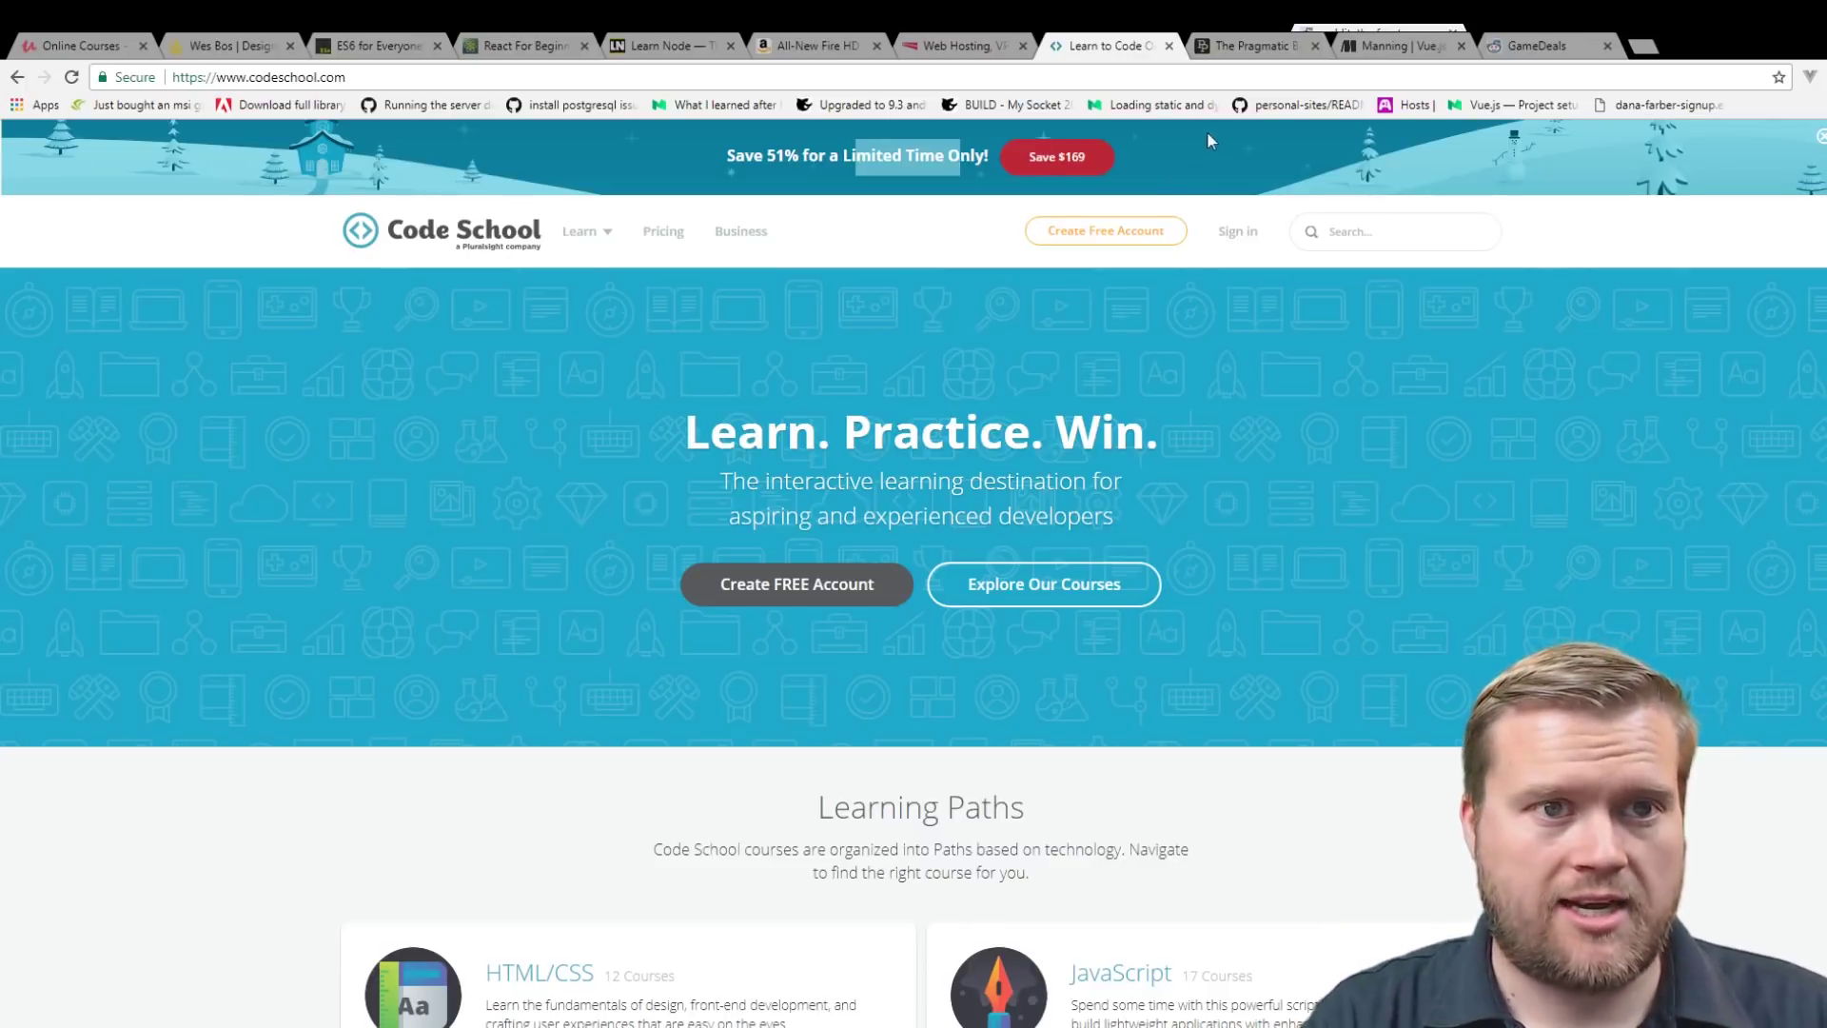
Switch to the pragprog.com tab showing its featured book and new releases.
left_click(1263, 49)
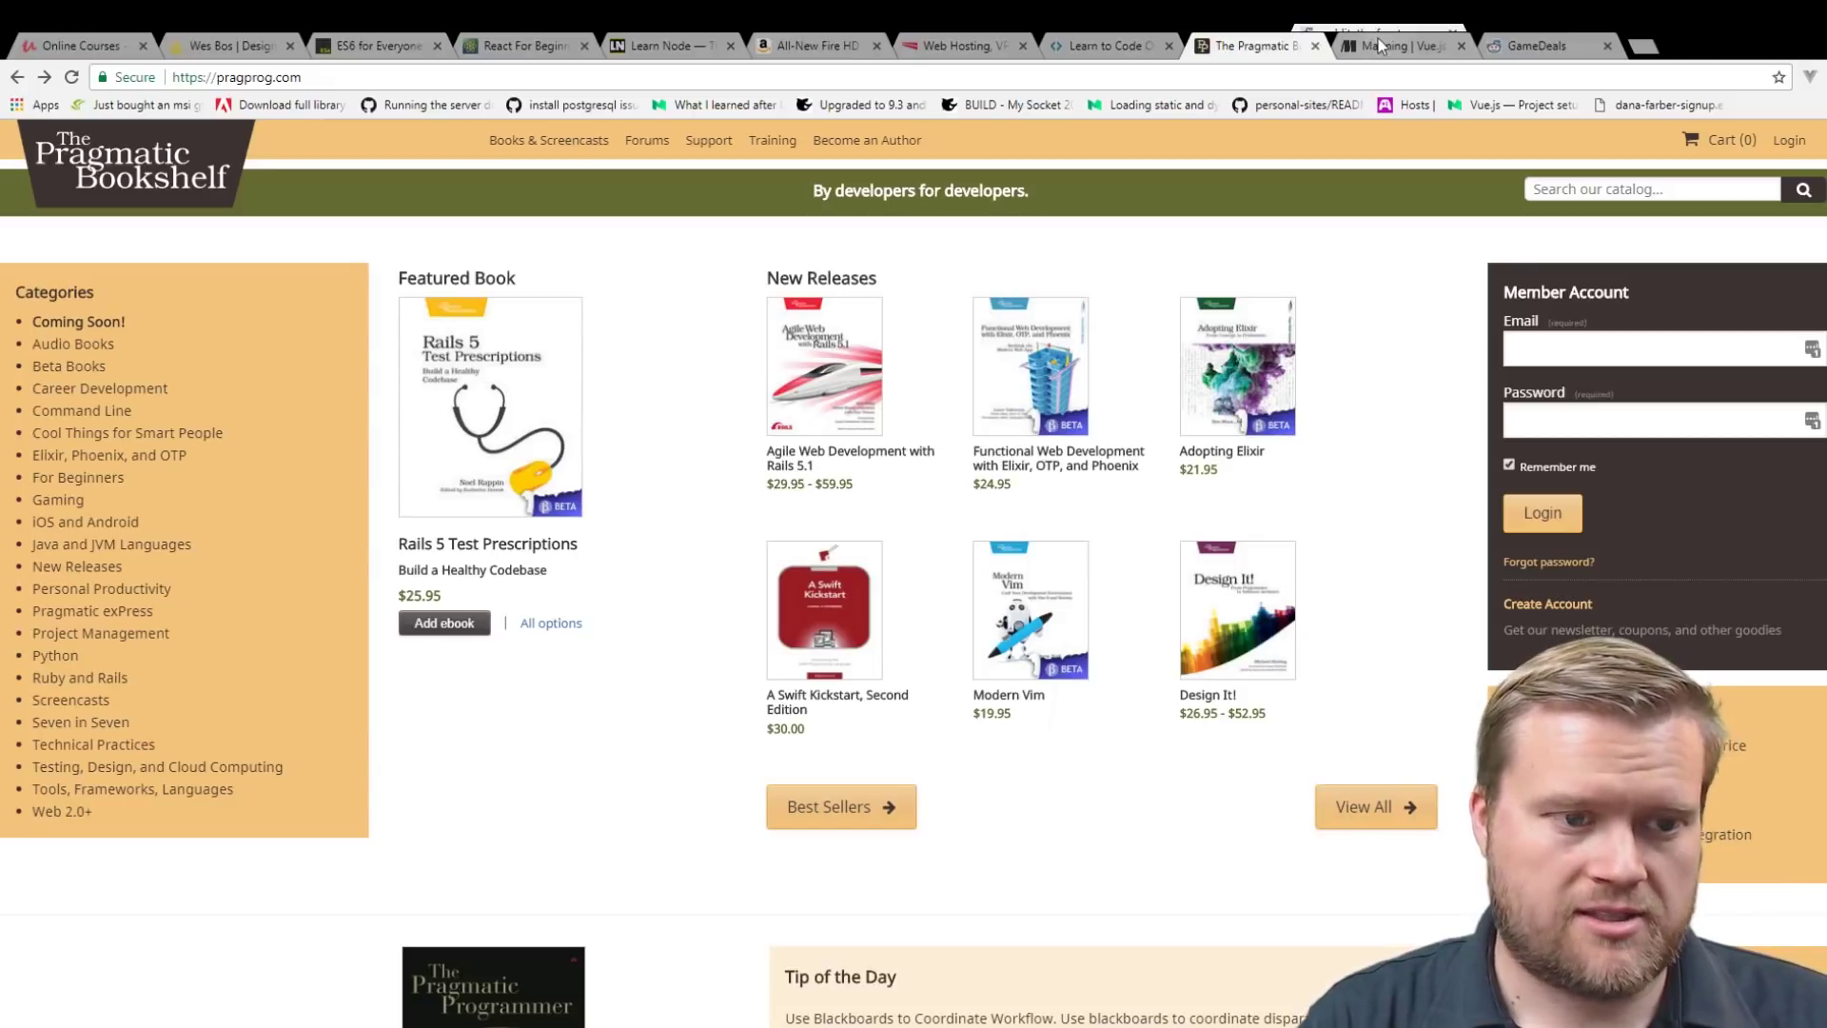
Switch to Manning's Vue.js in Action MEAP page with $44.99 combo pricing.
left_click(1377, 45)
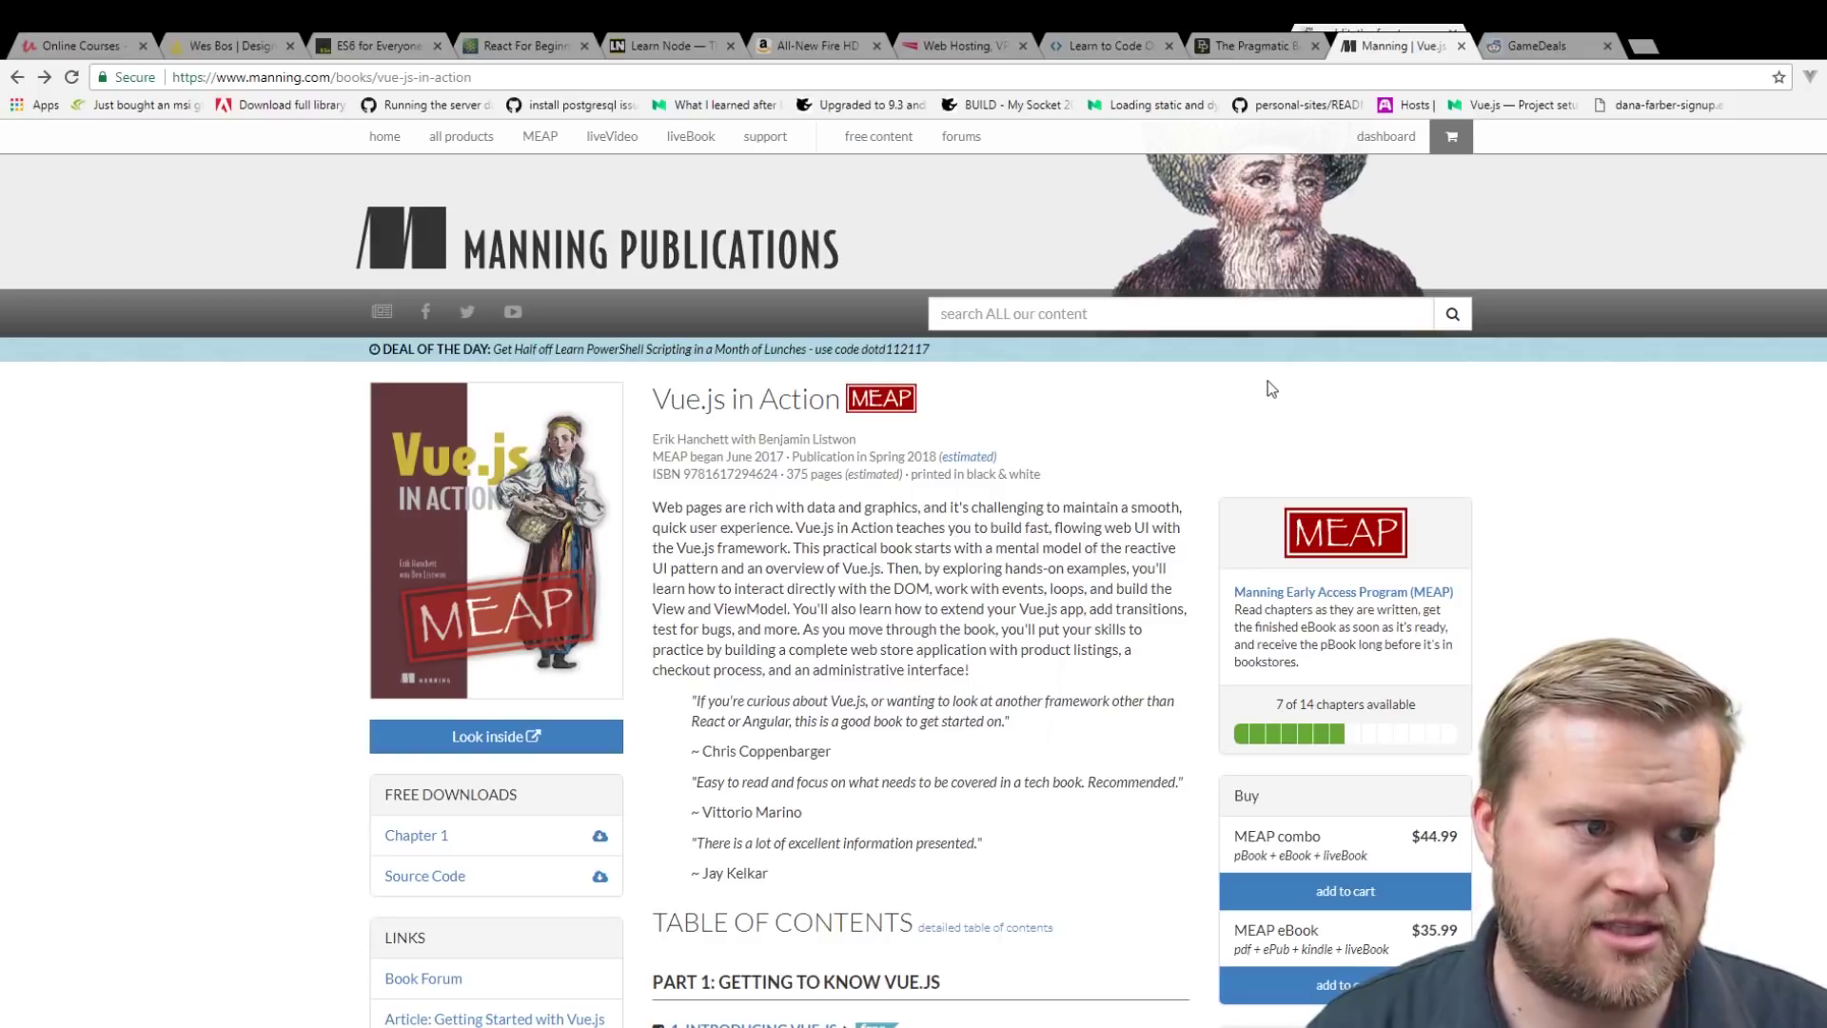
scroll(1128, 525, "down", 2)
scroll(1128, 526, "down", 1)
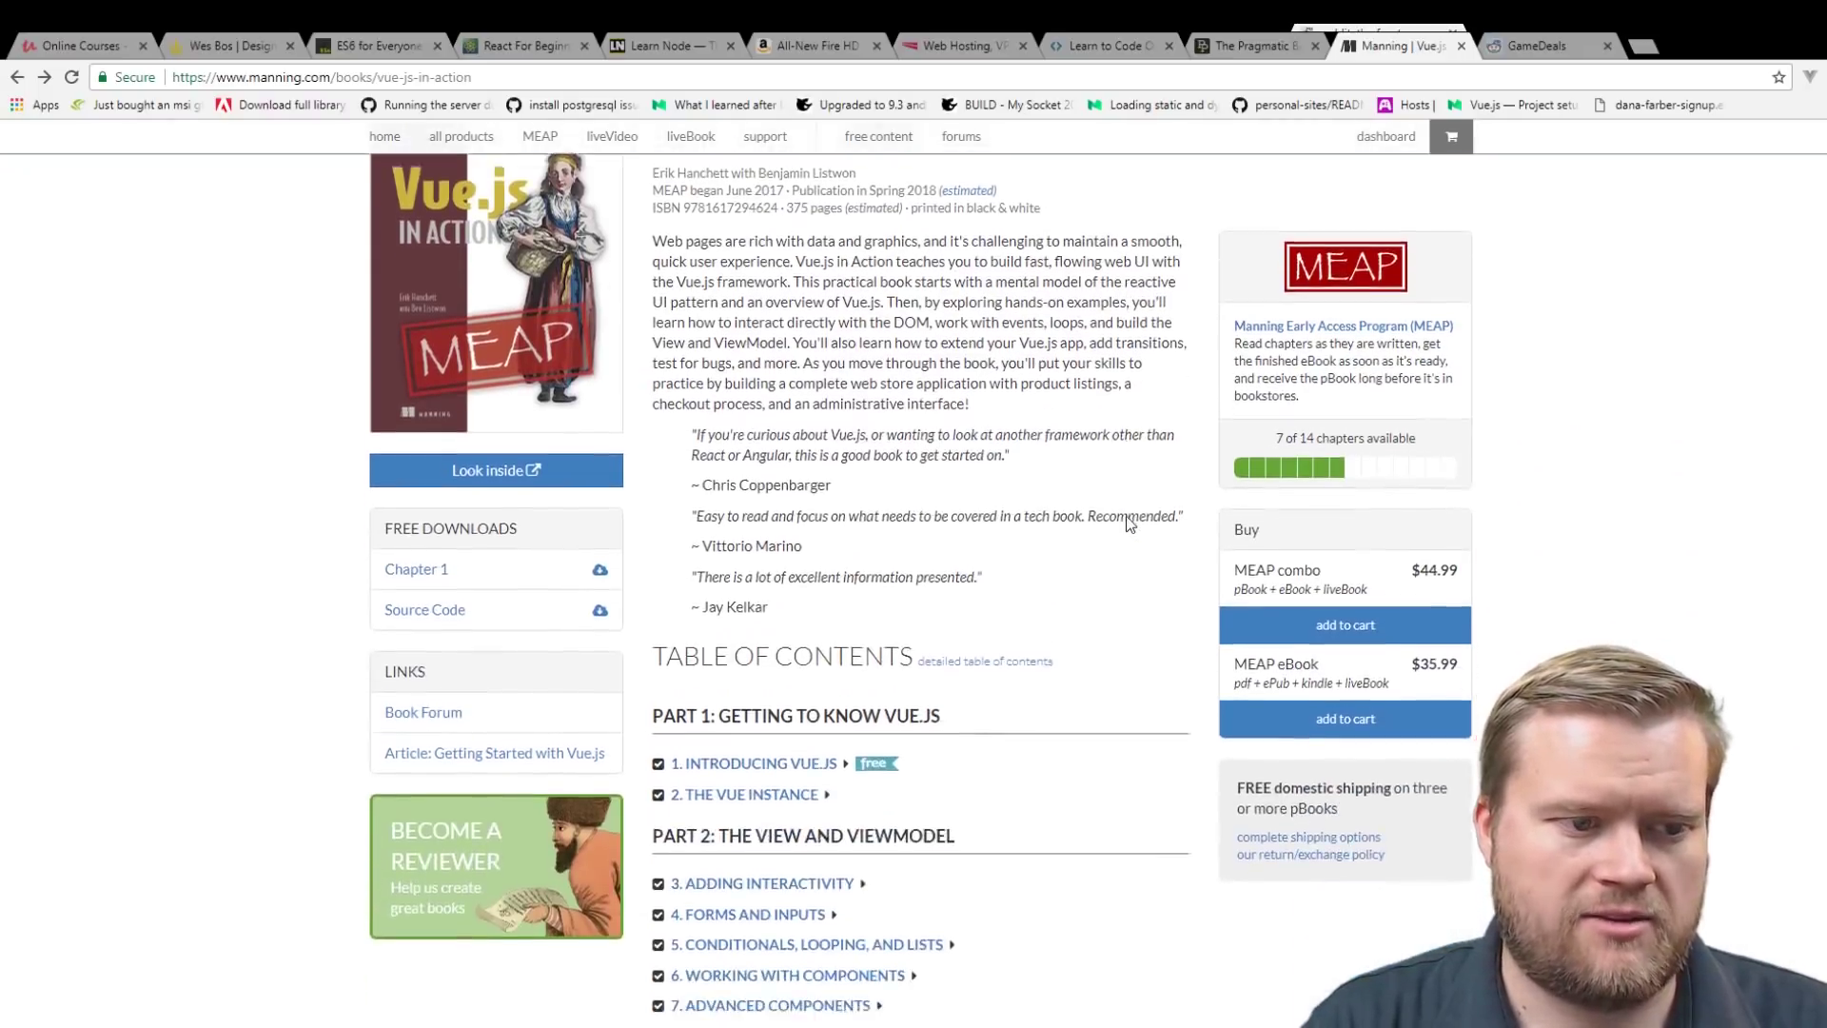
scroll(1128, 525, "up", 3)
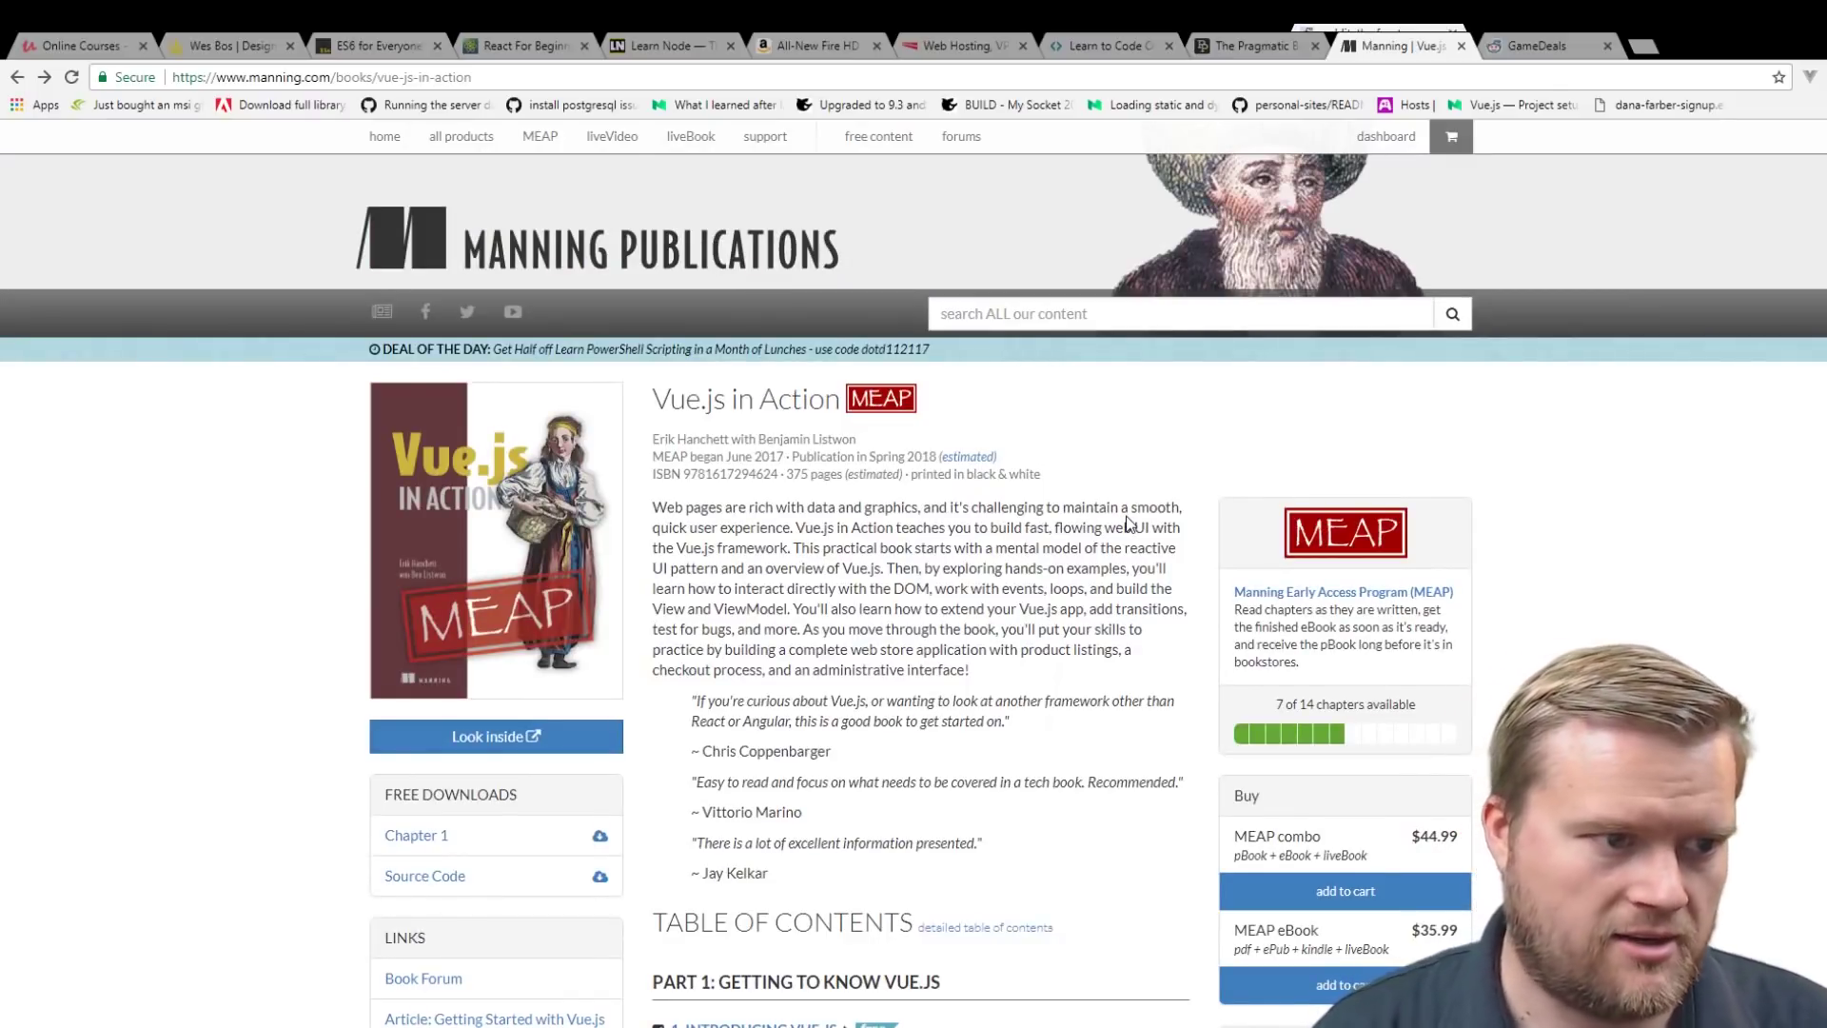
scroll(1129, 525, "down", 2)
scroll(1095, 530, "up", 2)
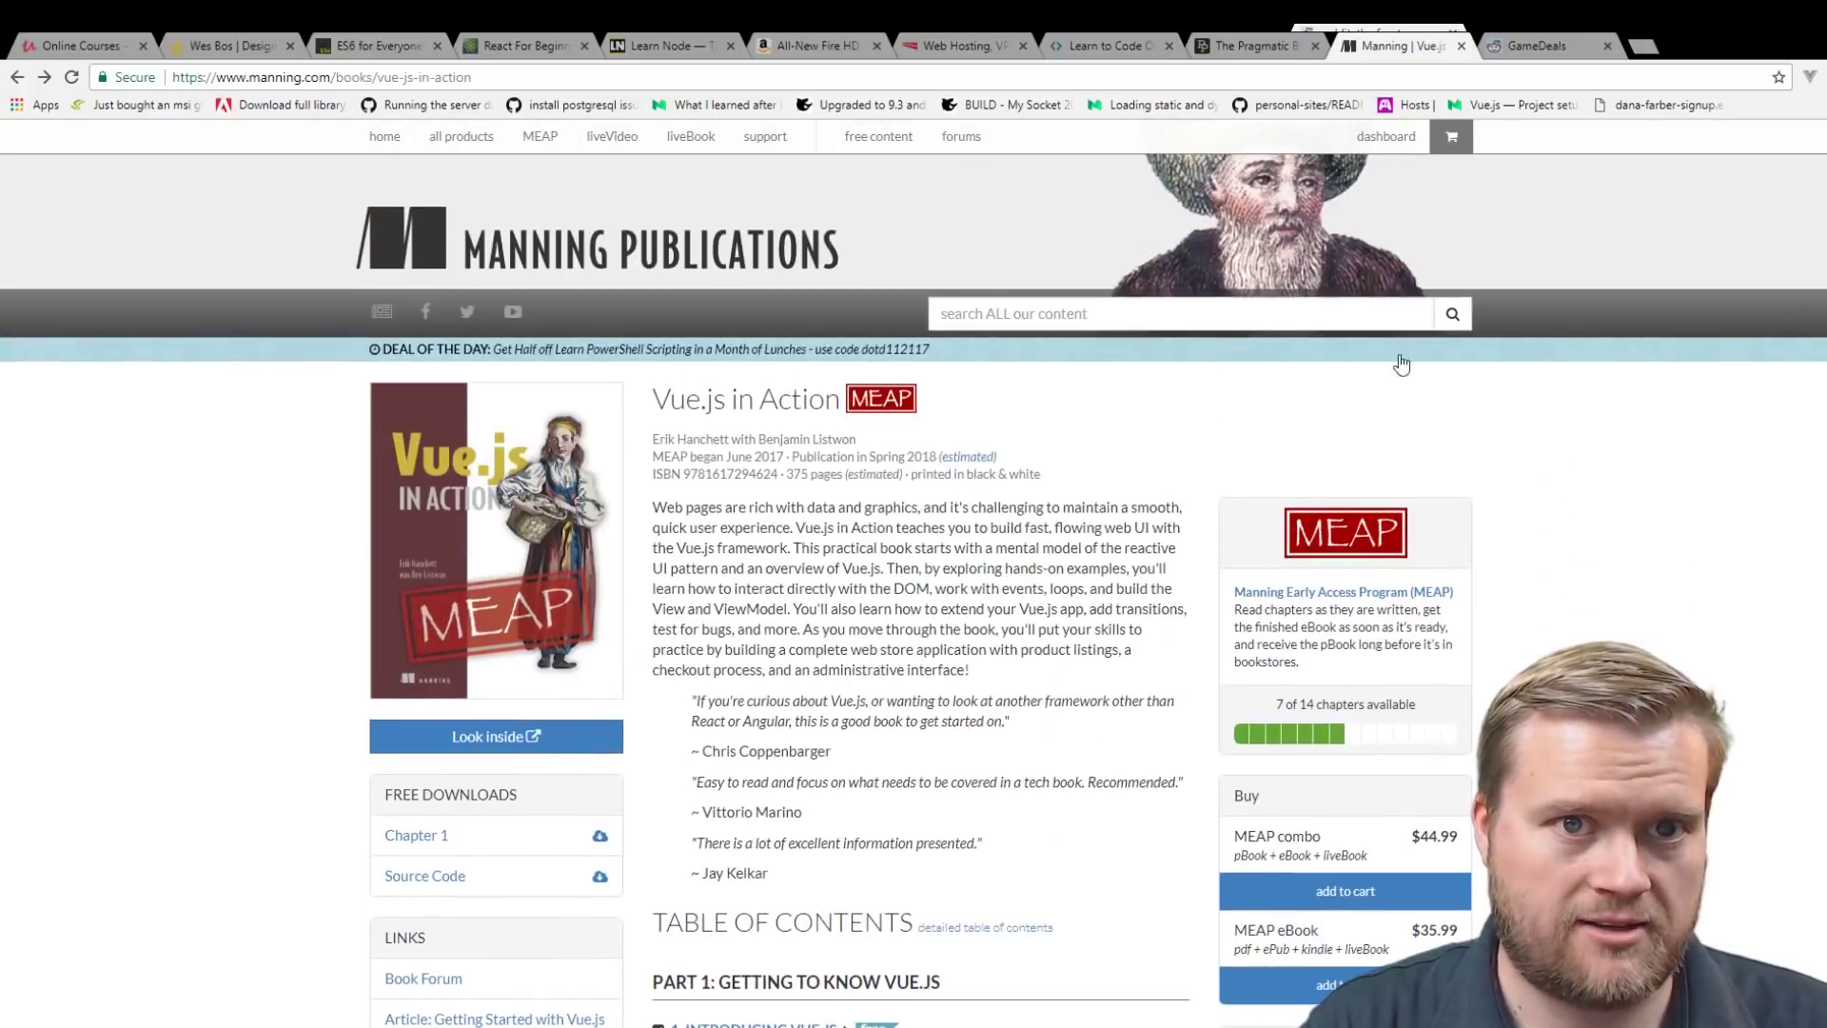
Switch to the r/GameDeals tab listing popular Black Friday deals.
left_click(1539, 46)
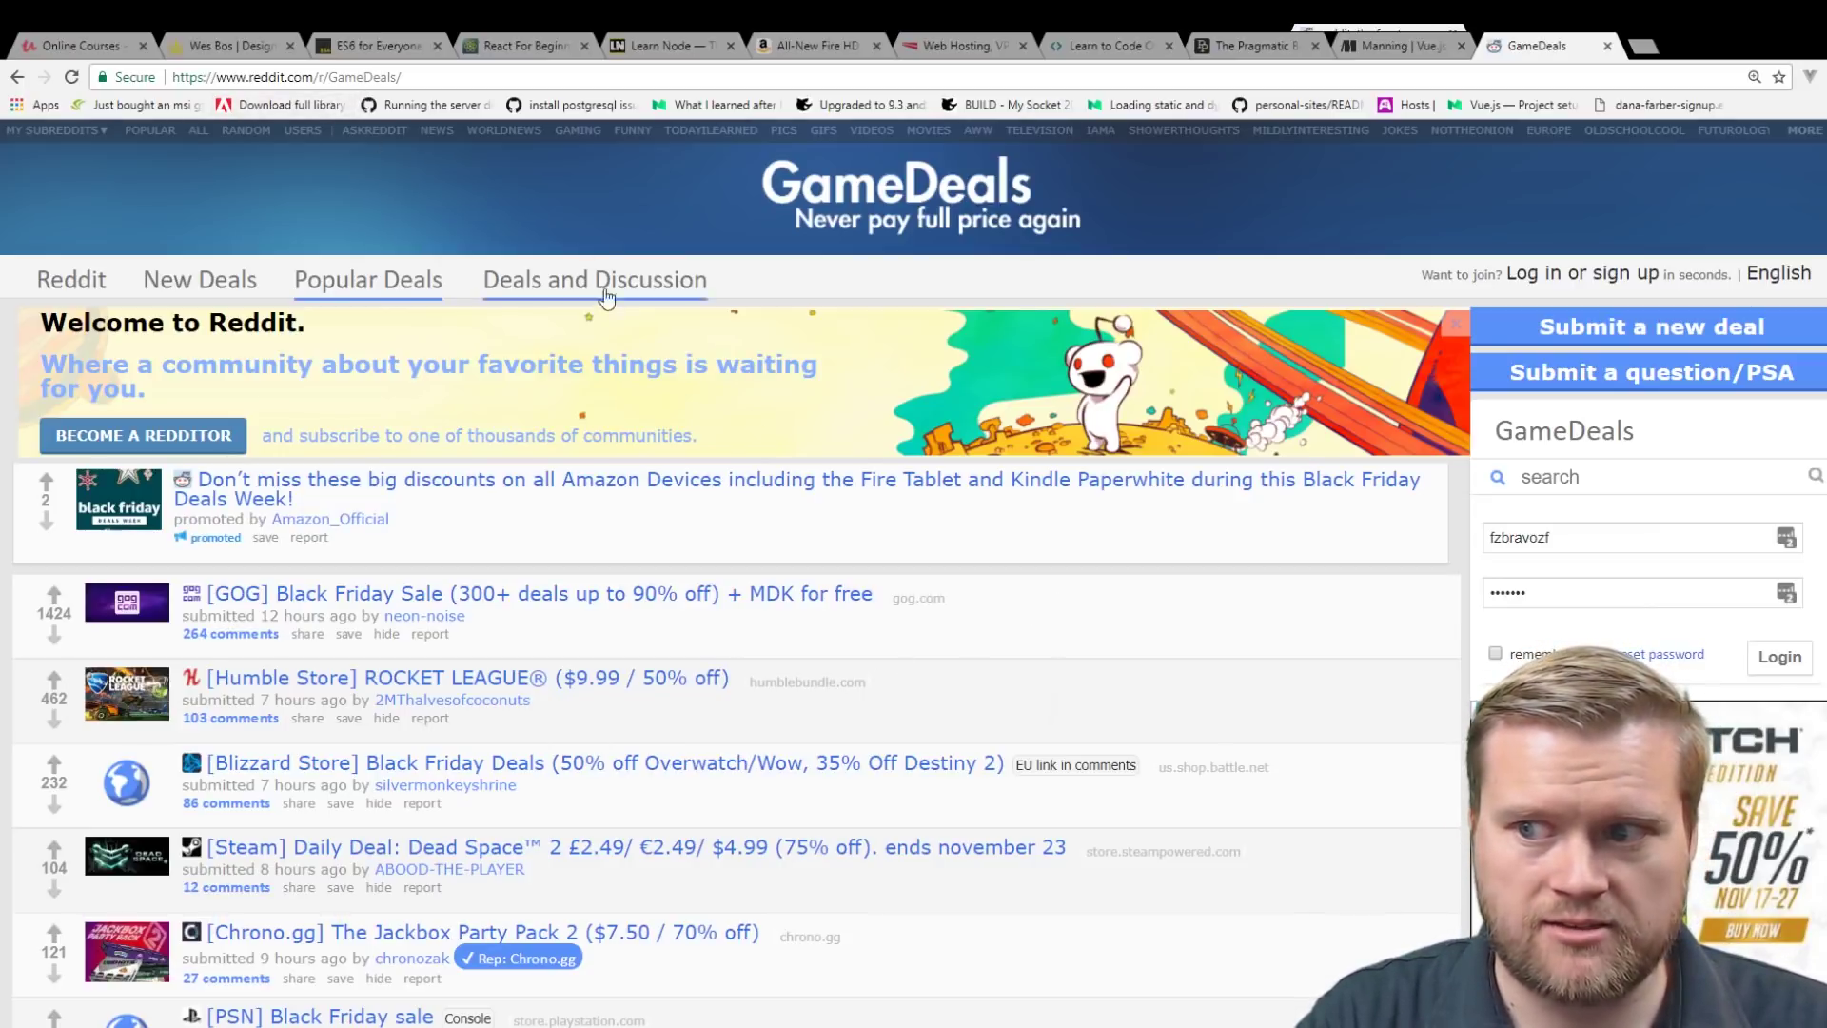
scroll(568, 373, "down", 1)
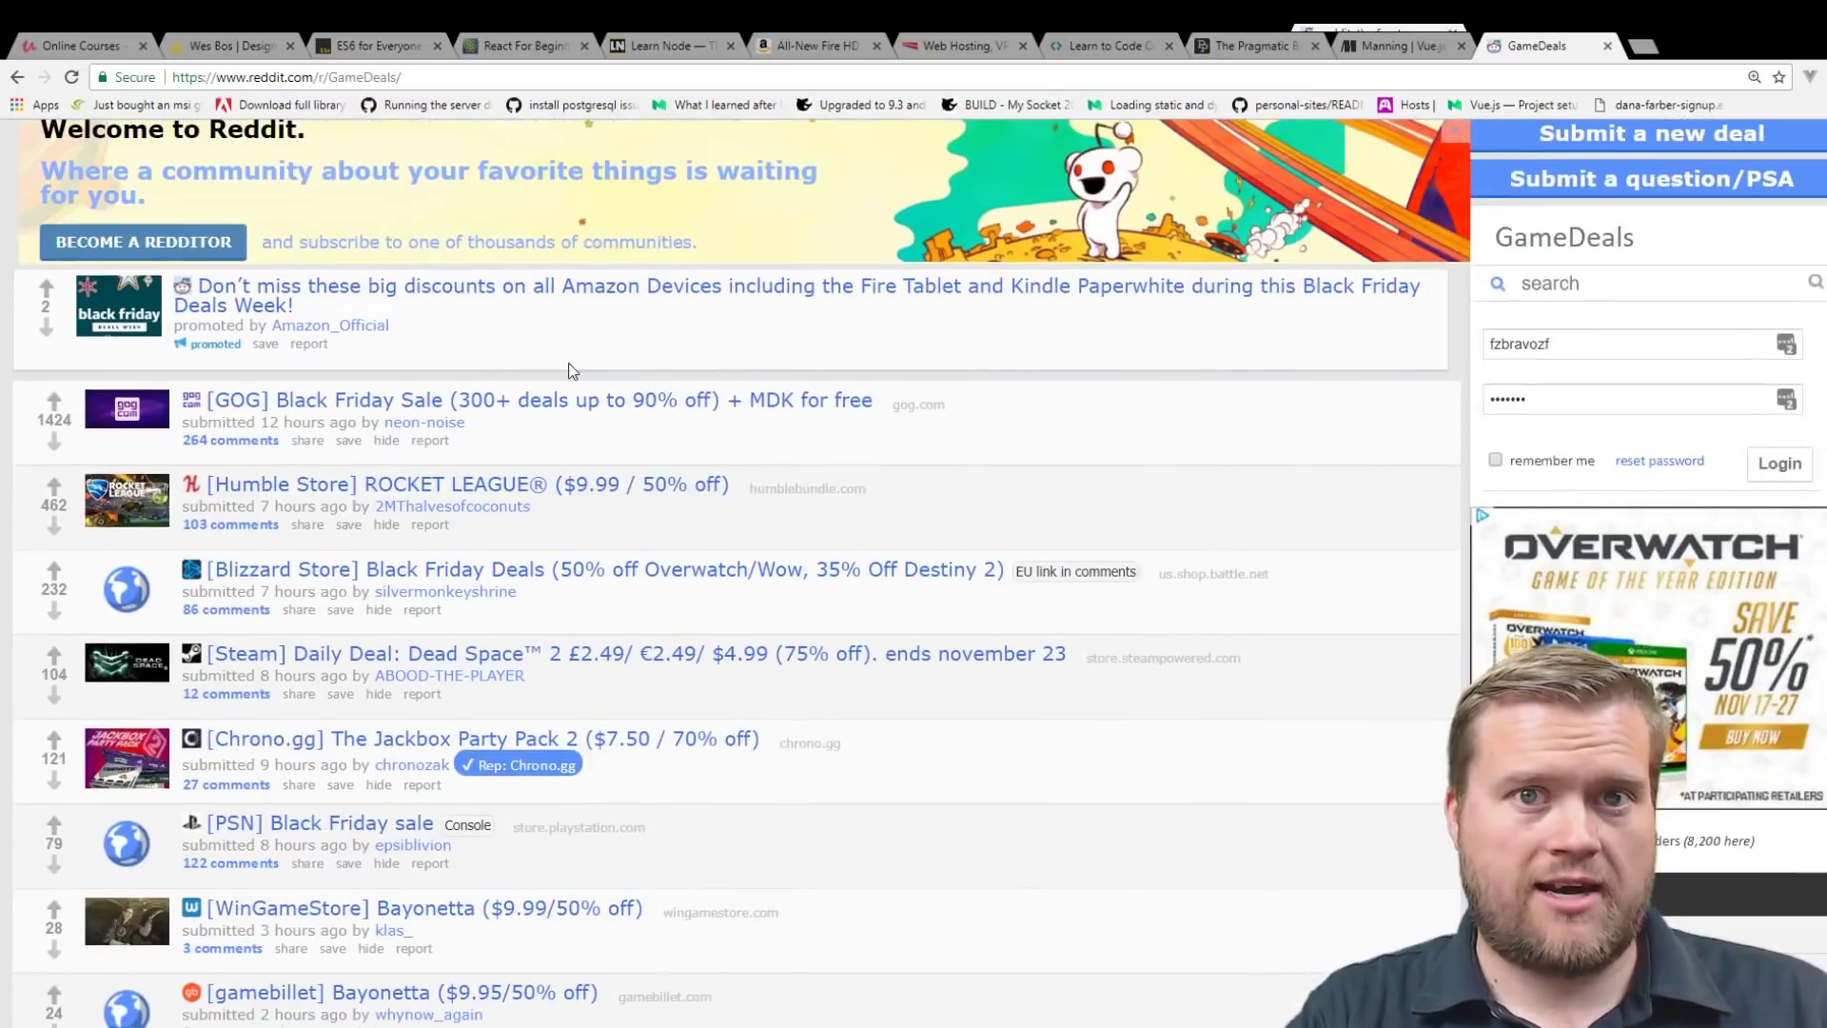
scroll(568, 375, "down", 1)
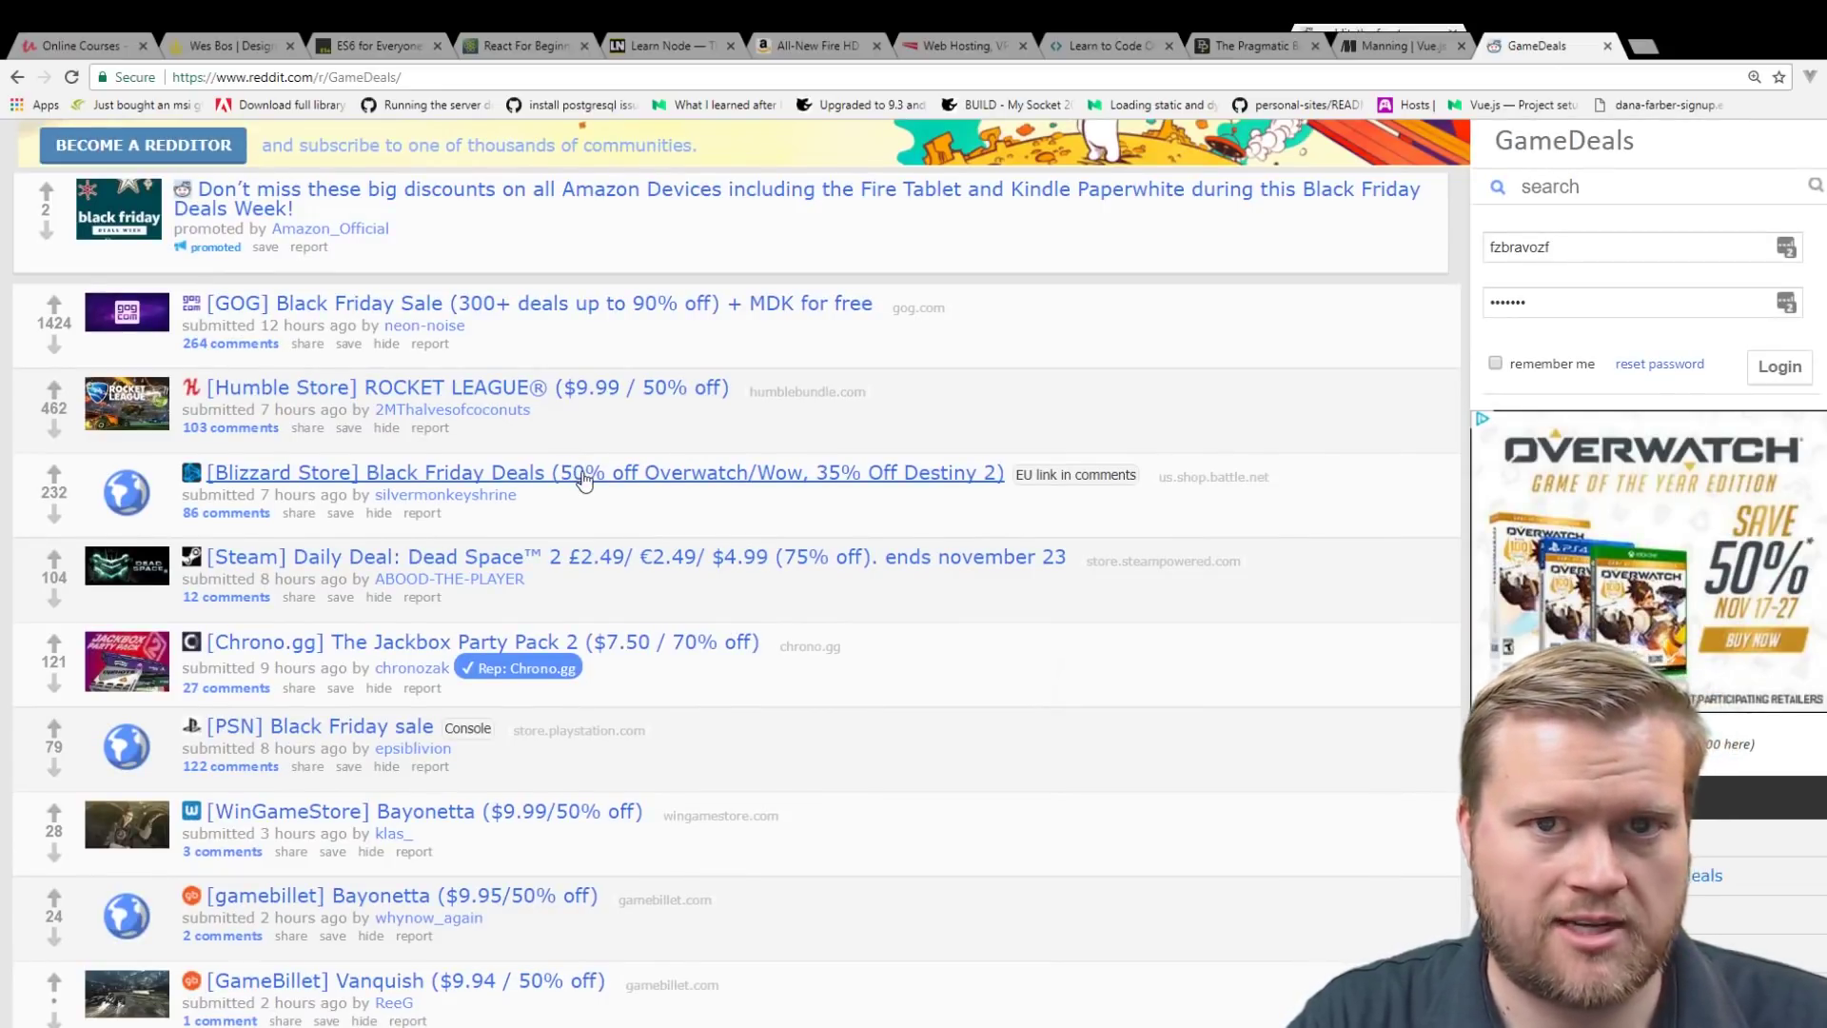
scroll(583, 480, "down", 1)
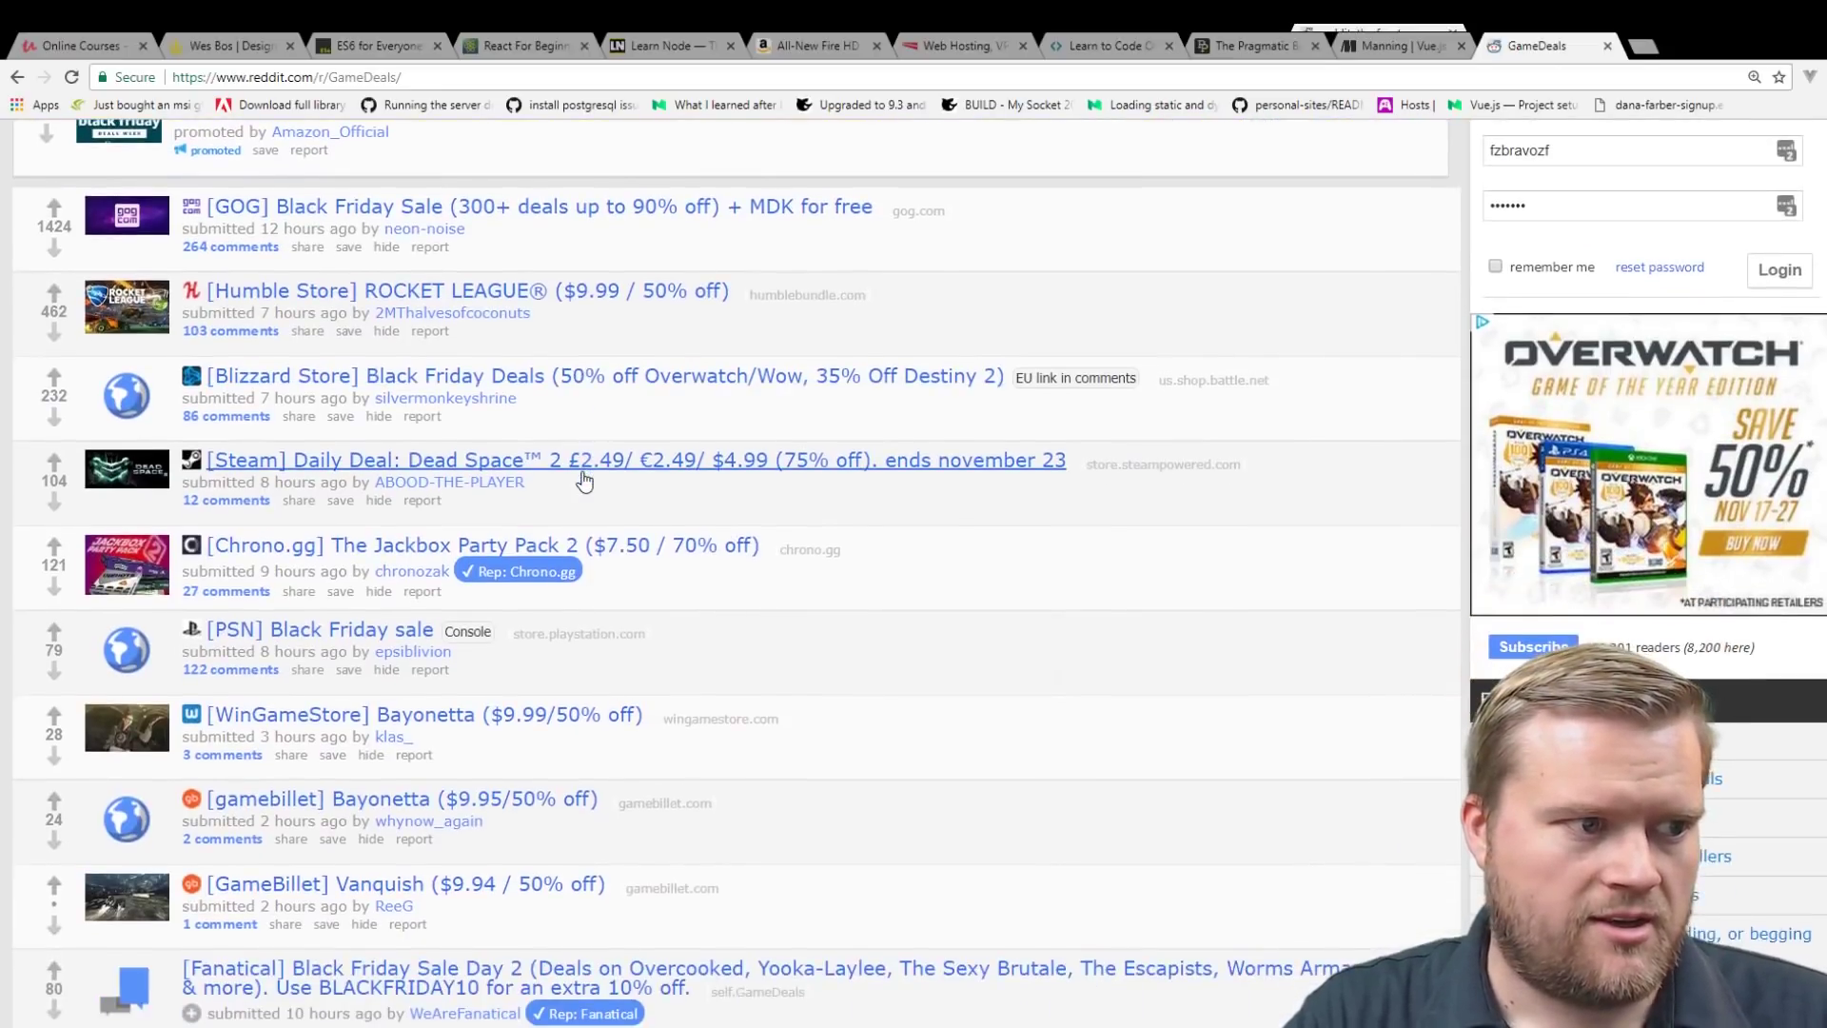
scroll(582, 480, "down", 2)
scroll(808, 531, "down", 2)
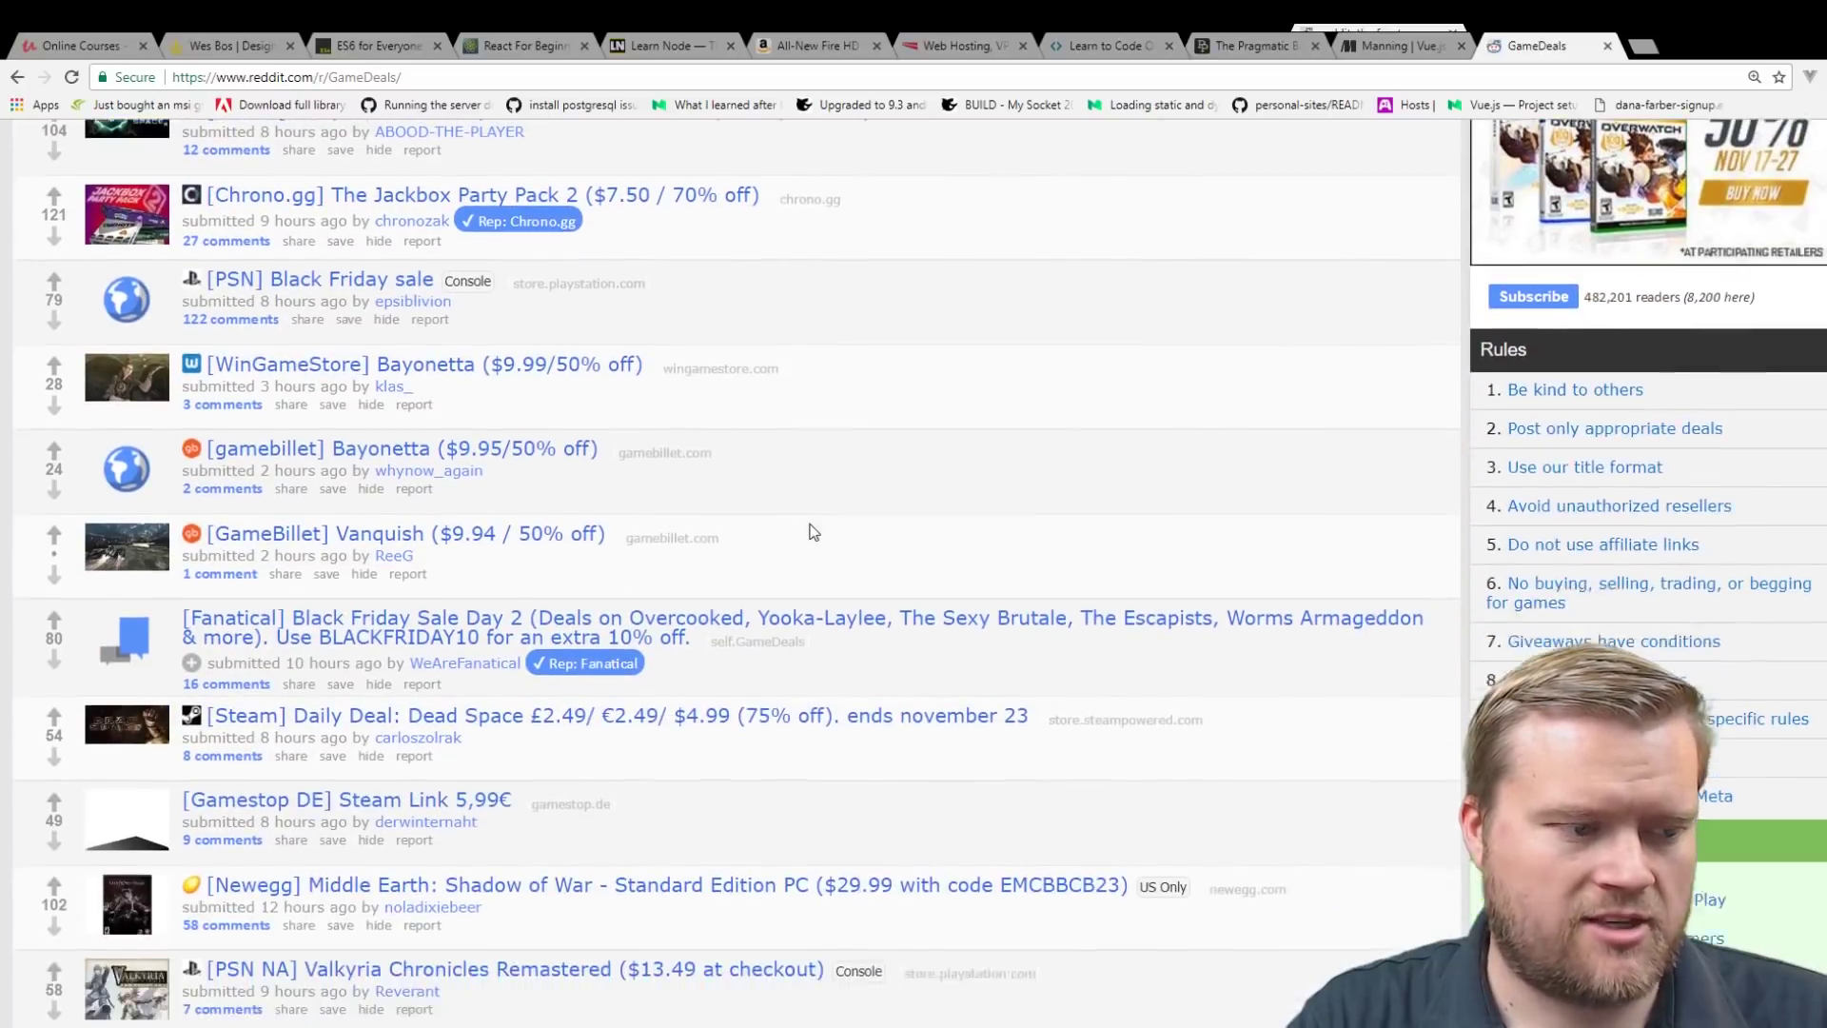
scroll(808, 532, "up", 8)
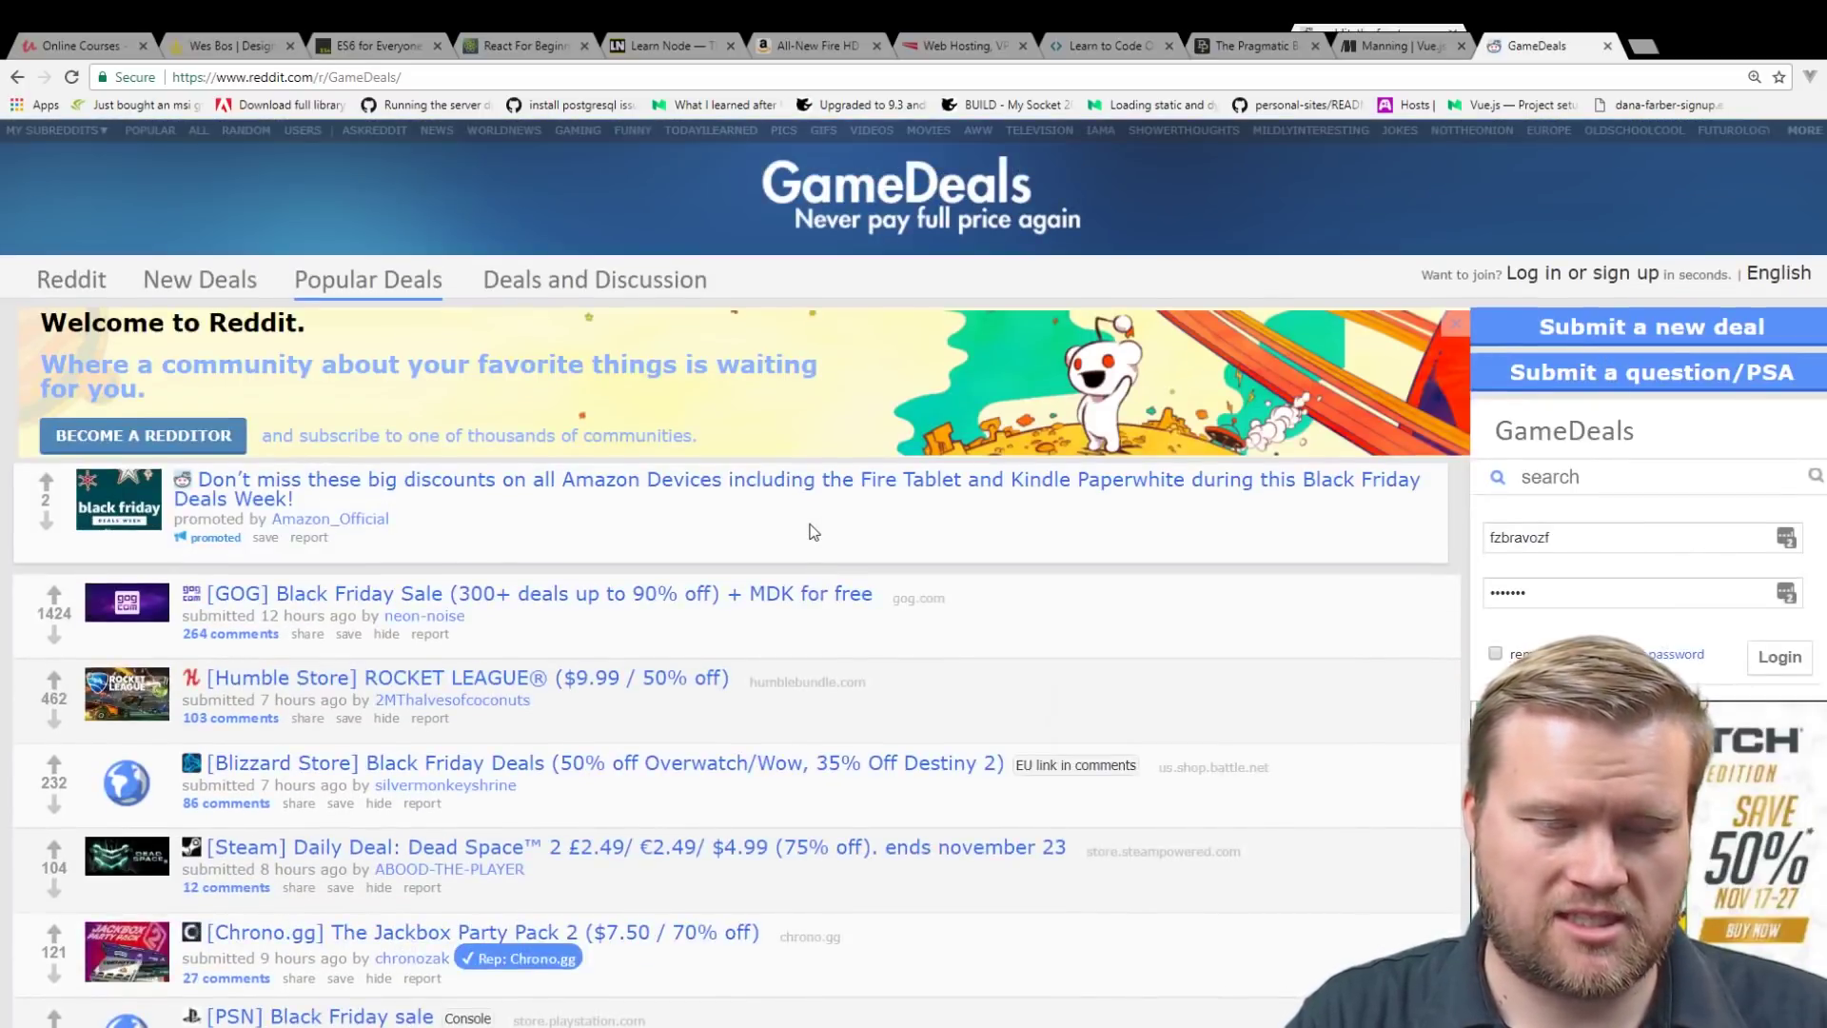